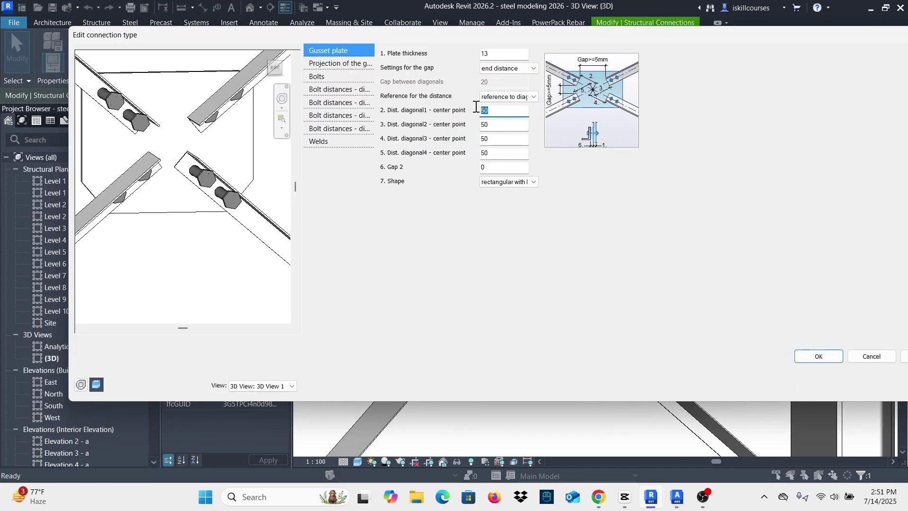
Review the gusset bolt distance settings, then close the connection type dialog to the 3D view
click(322, 77)
click(331, 89)
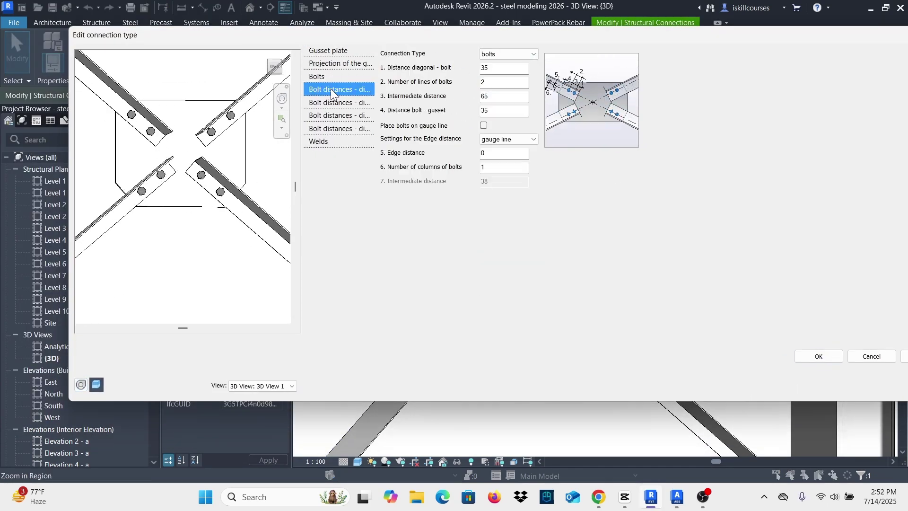
click(532, 54)
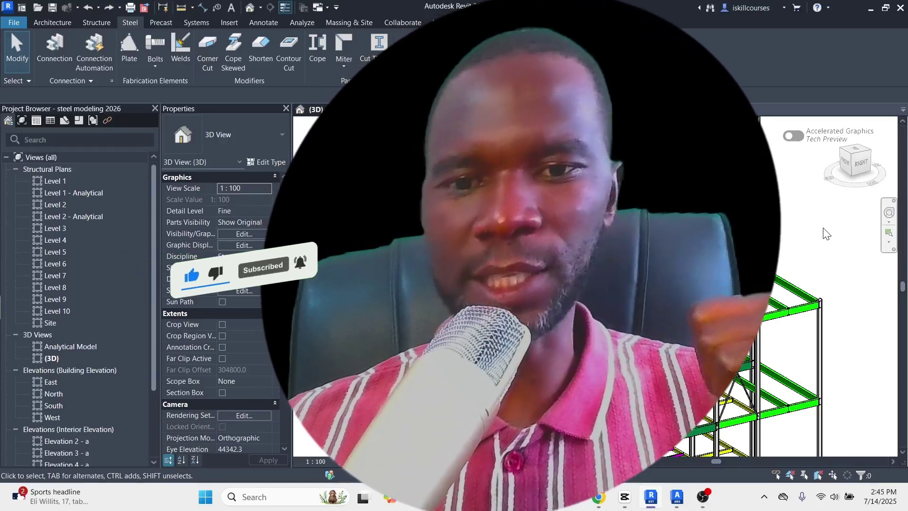
Zoom and orbit the 3D view in on the crossing L140 x 40 angle braces
scroll(823, 234, up, 3)
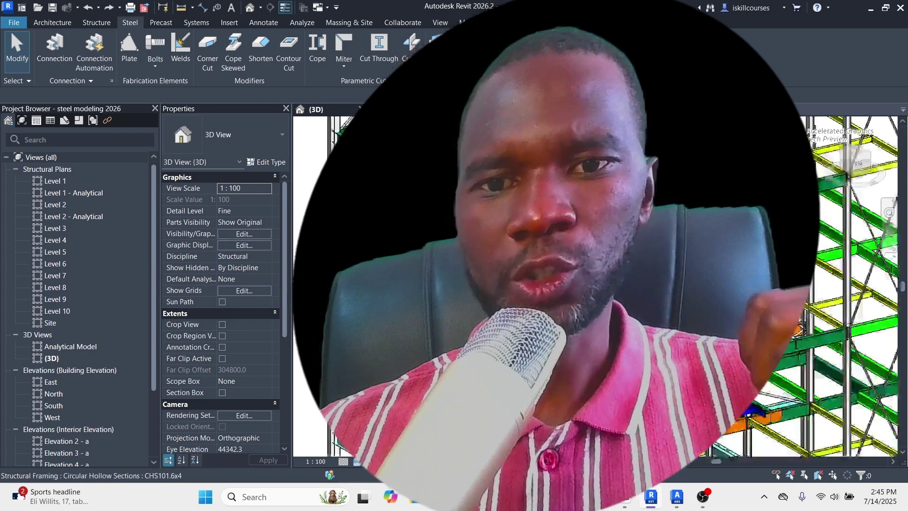
shift+middle_drag(823, 233, 723, 244)
scroll(463, 315, up, 5)
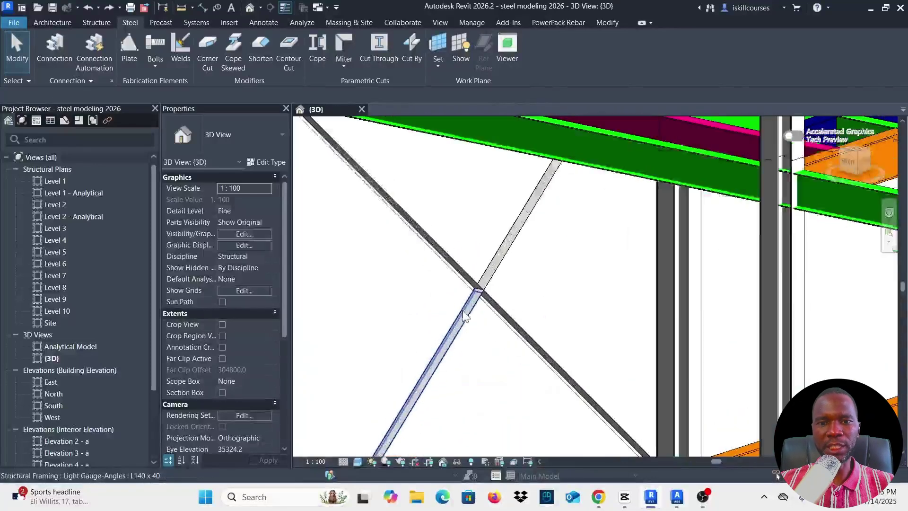
scroll(473, 312, up, 5)
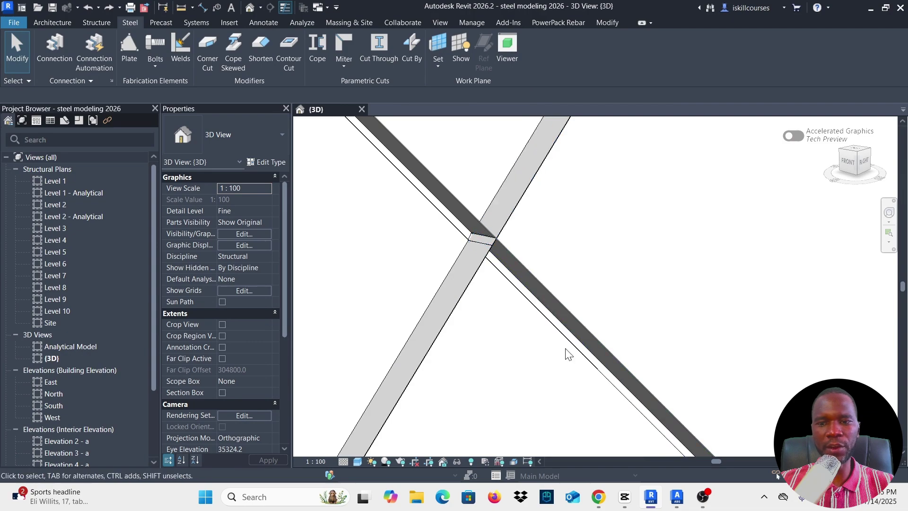
mouse_move(678, 504)
click(676, 432)
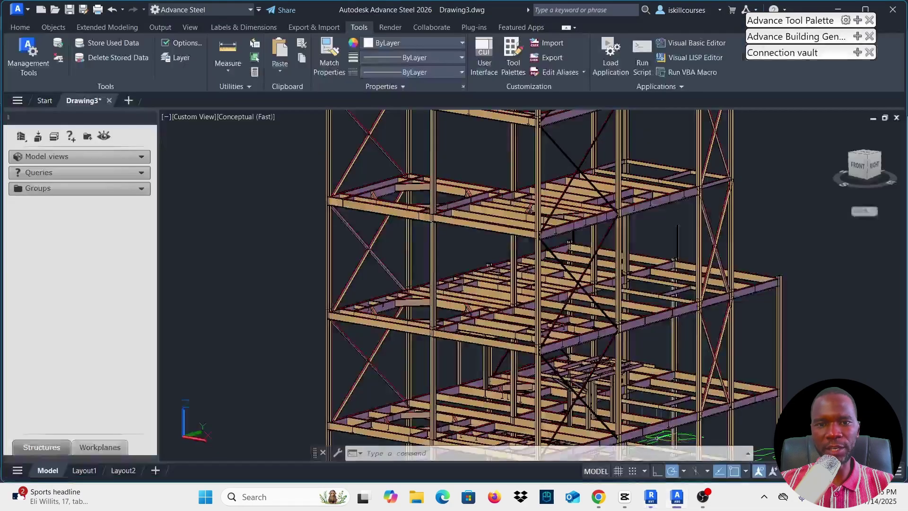
scroll(539, 258, up, 5)
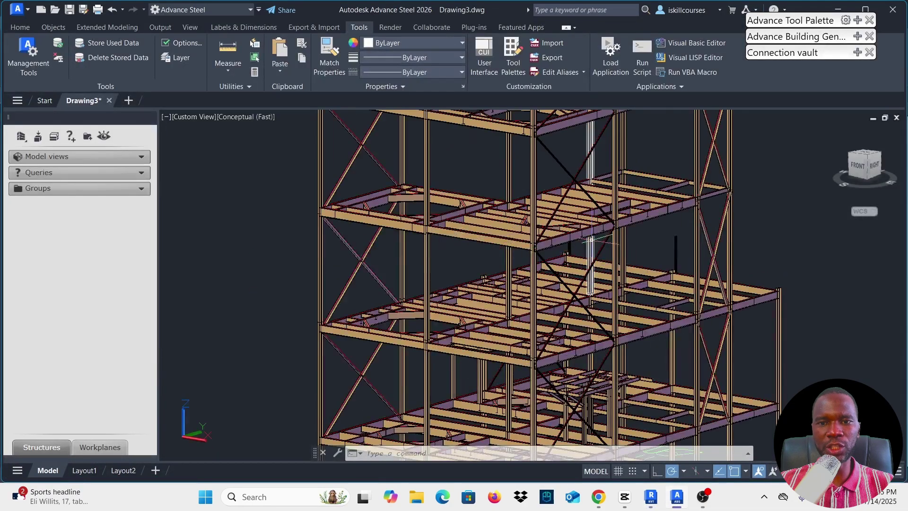
shift+middle_drag(539, 258, 562, 287)
scroll(562, 287, down, 8)
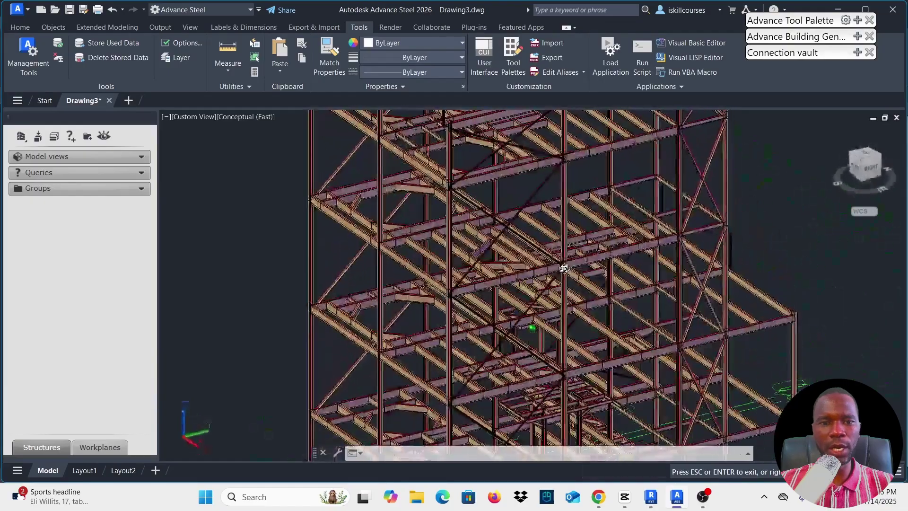
scroll(486, 274, up, 10)
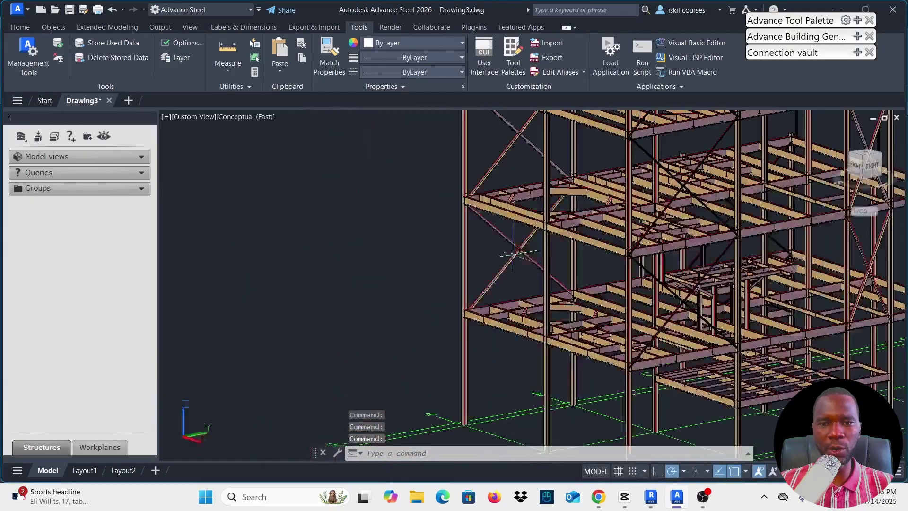
scroll(485, 273, up, 3)
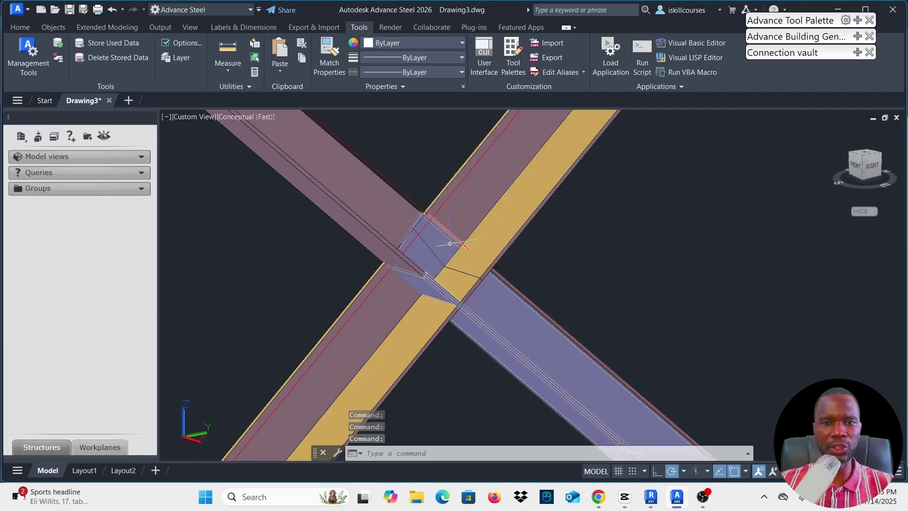
mouse_move(651, 497)
click(659, 454)
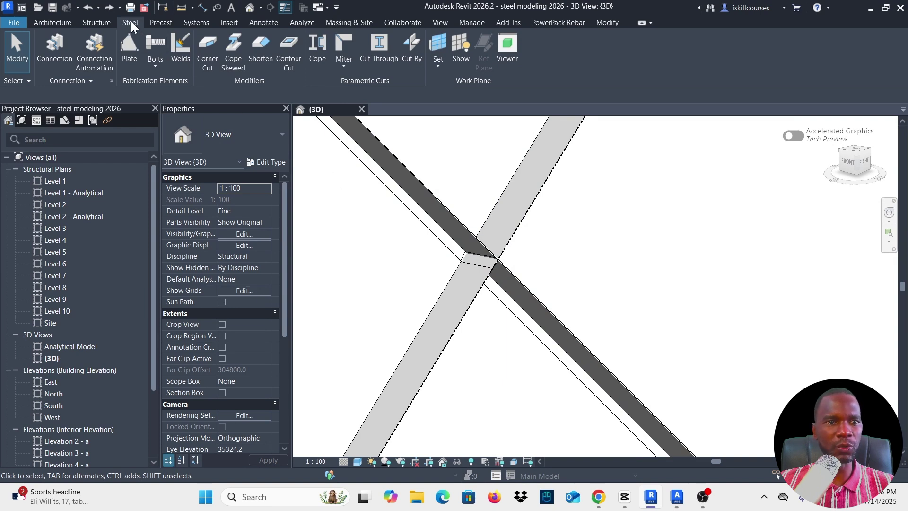
Load every available connection, Apex haunch through Vertical purlin plate, into the project
click(112, 80)
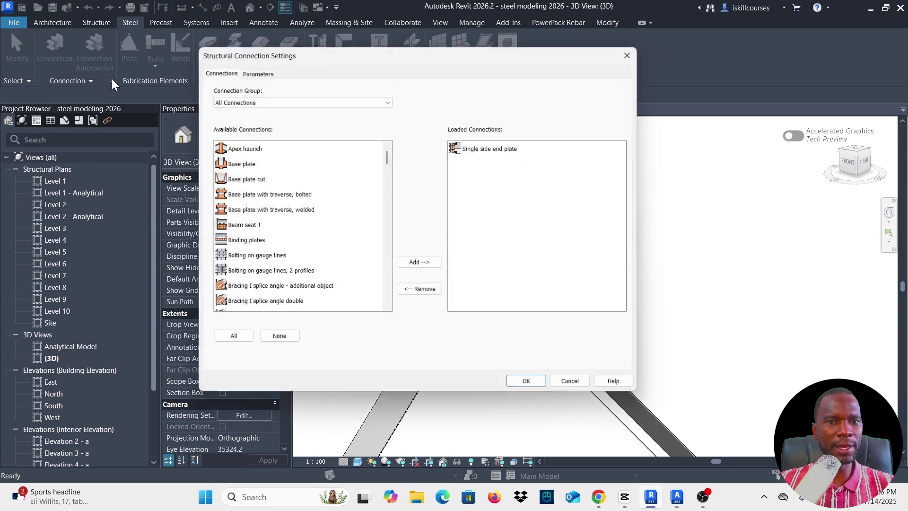
click(245, 149)
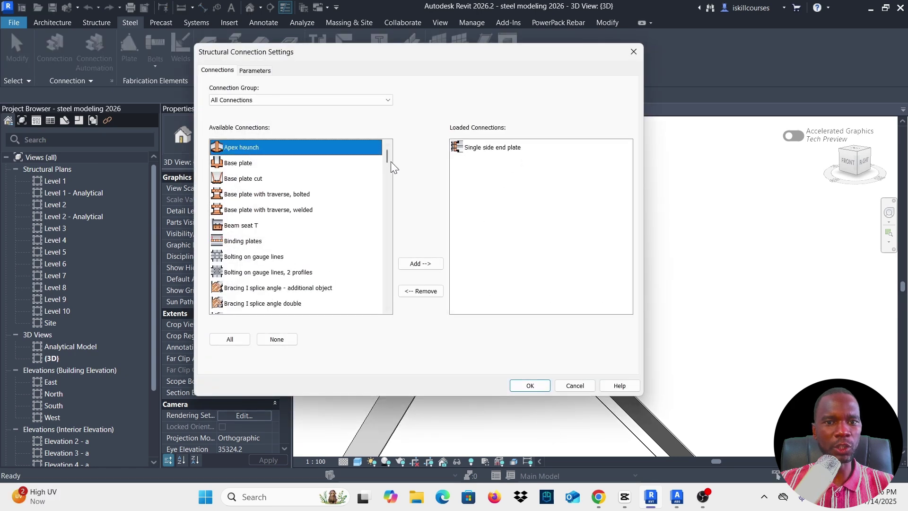
drag(386, 157, 387, 302)
scroll(369, 172, down, 5)
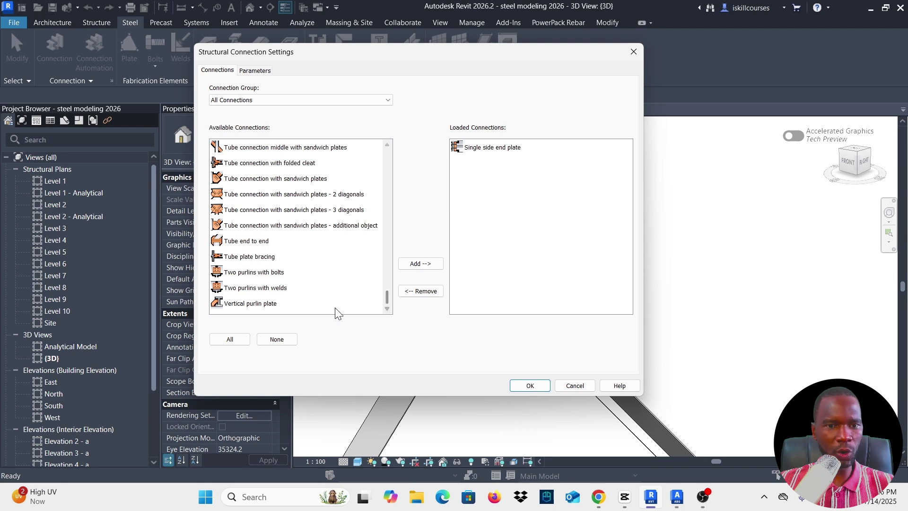
shift+click(291, 303)
click(426, 265)
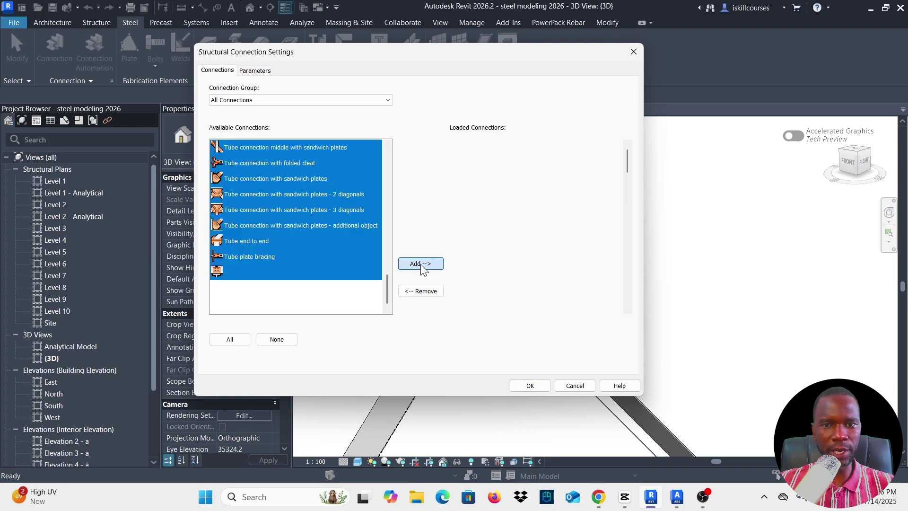
click(530, 385)
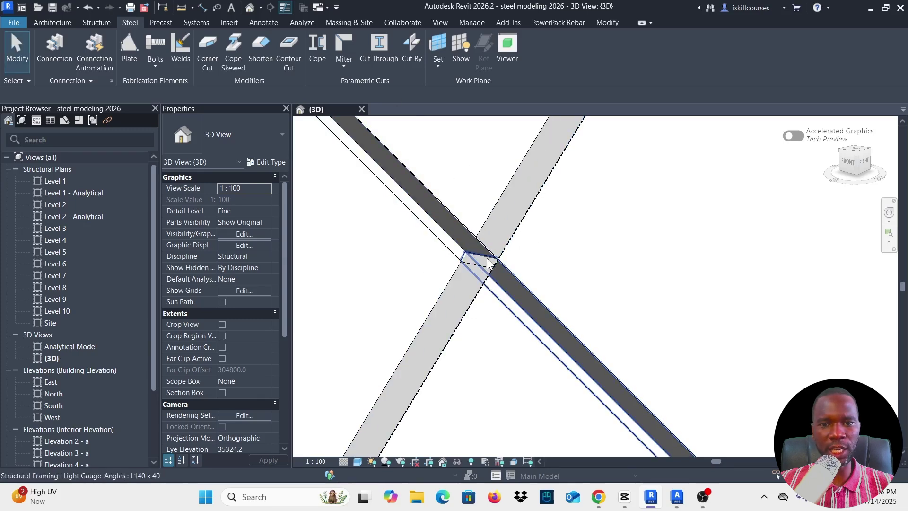
Window-select the two crossing L140 x 40 angle braces
scroll(487, 259, up, 2)
scroll(498, 250, down, 2)
scroll(497, 255, up, 1)
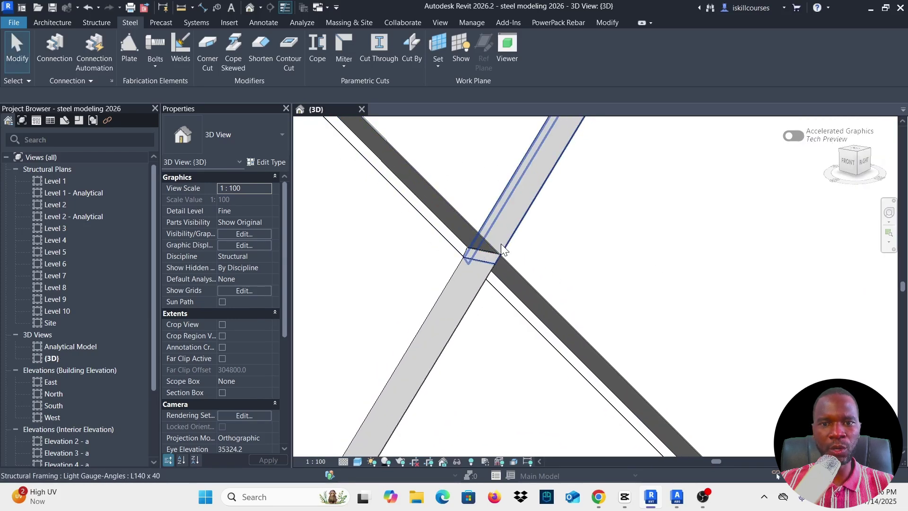
scroll(506, 260, down, 1)
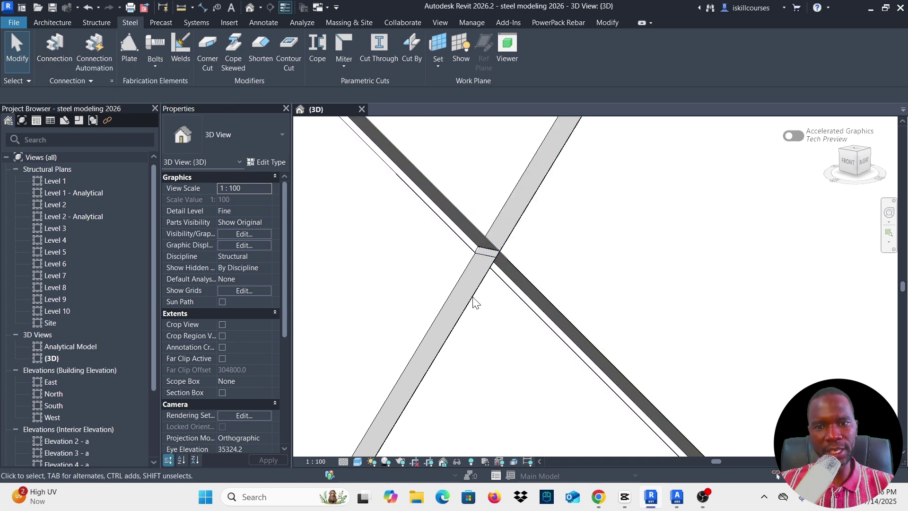
drag(569, 393, 428, 196)
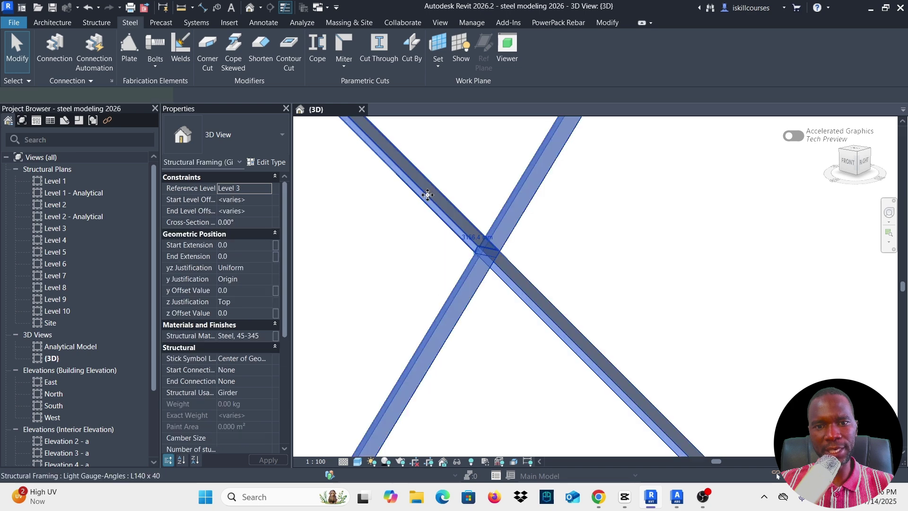
Add a generic steel connection at the selected braces and open its type list
click(130, 23)
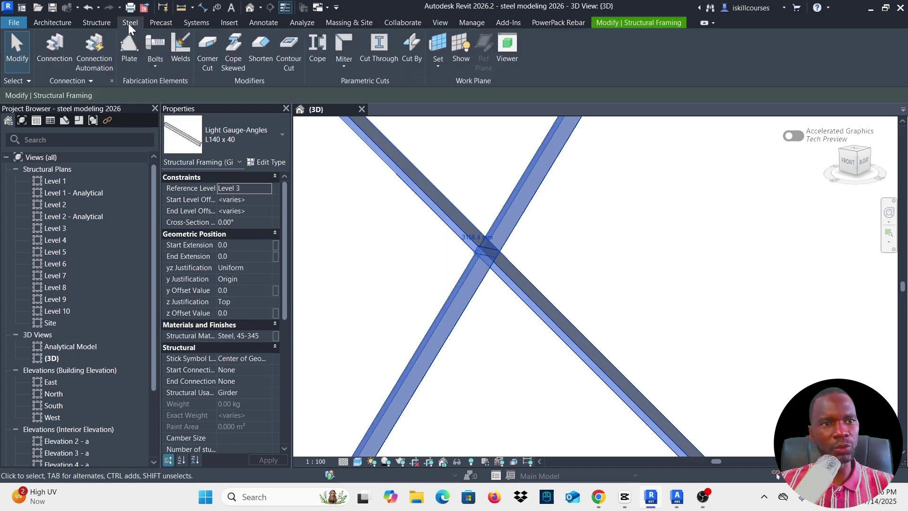
click(52, 46)
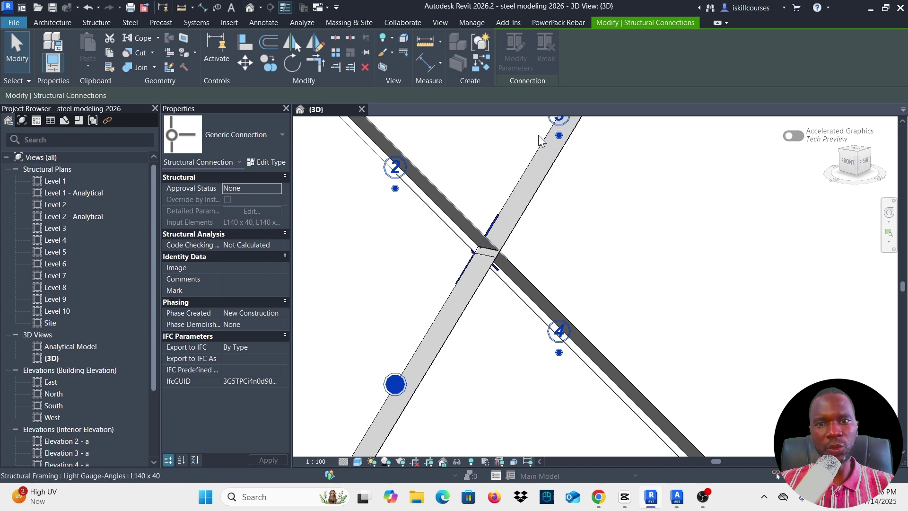
scroll(490, 176, down, 1)
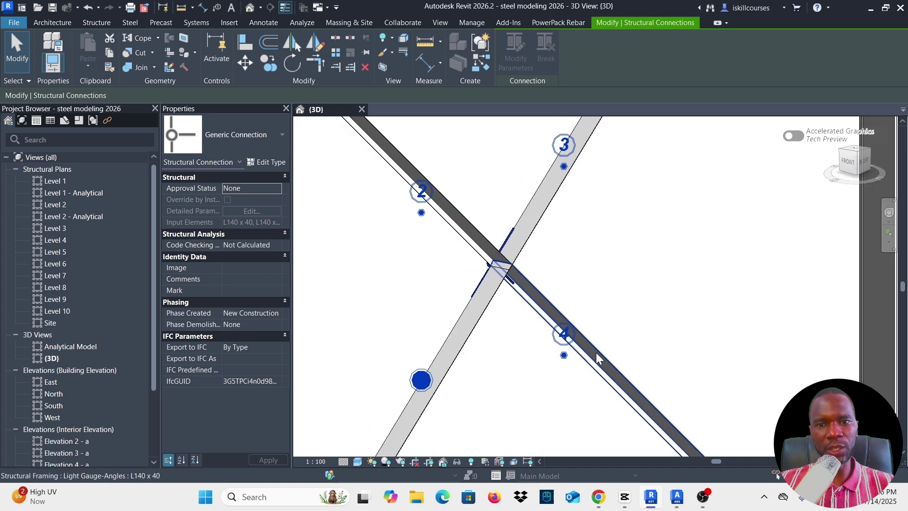
scroll(491, 184, up, 3)
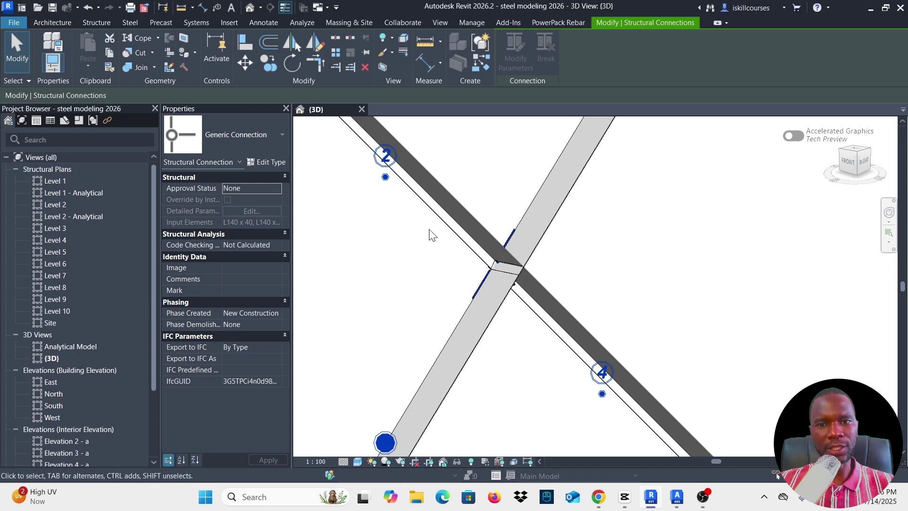
scroll(431, 232, down, 1)
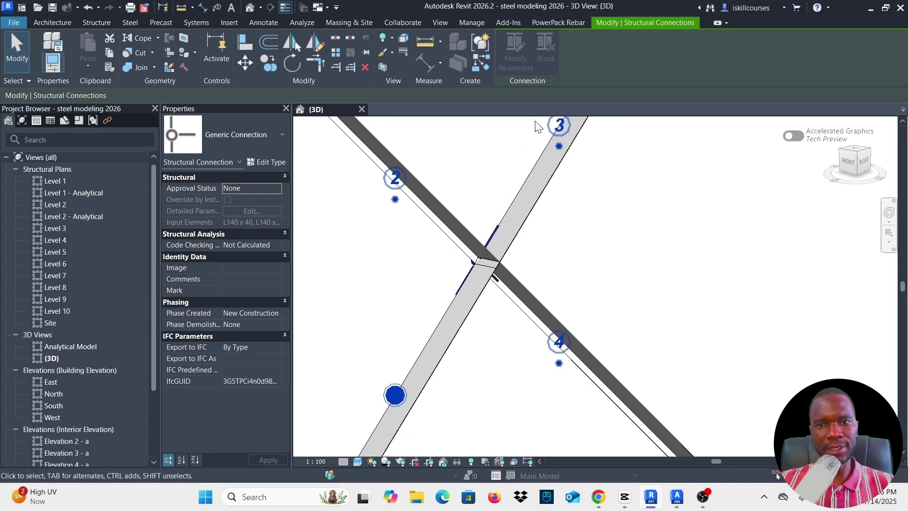
click(277, 136)
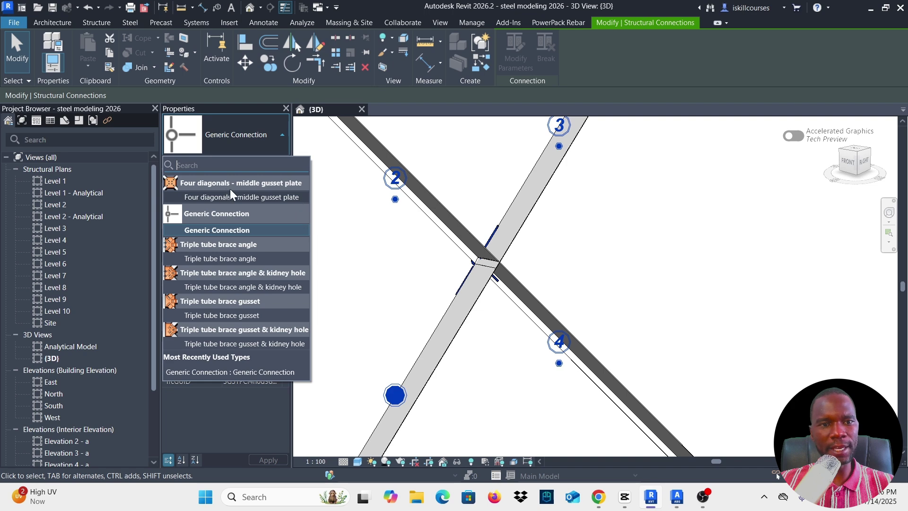
click(652, 229)
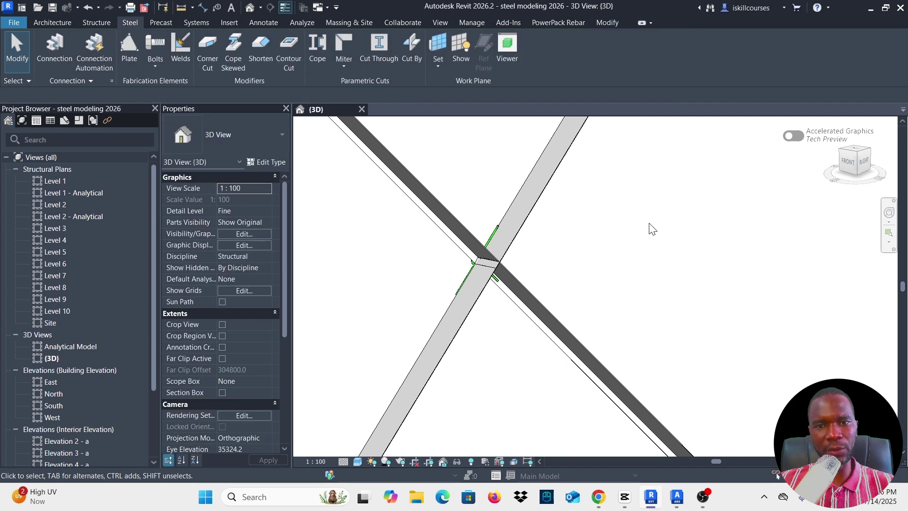
click(560, 160)
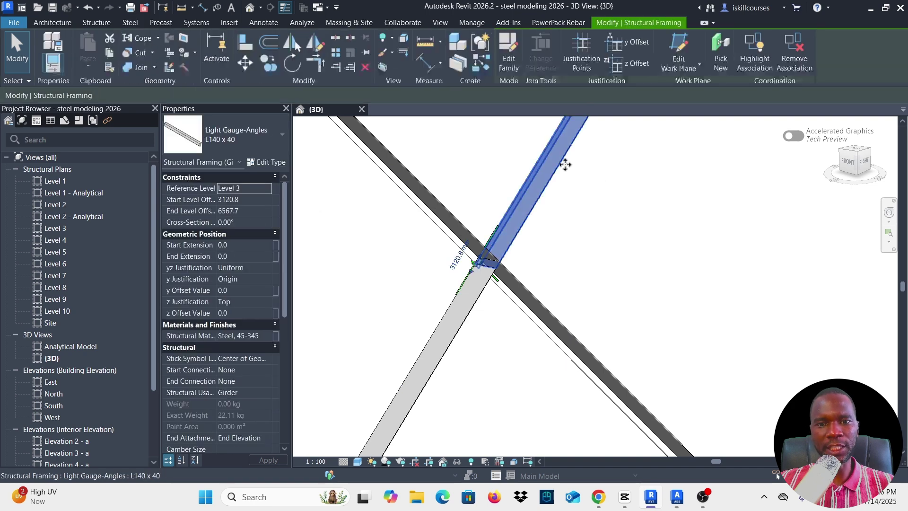
click(390, 164)
click(464, 330)
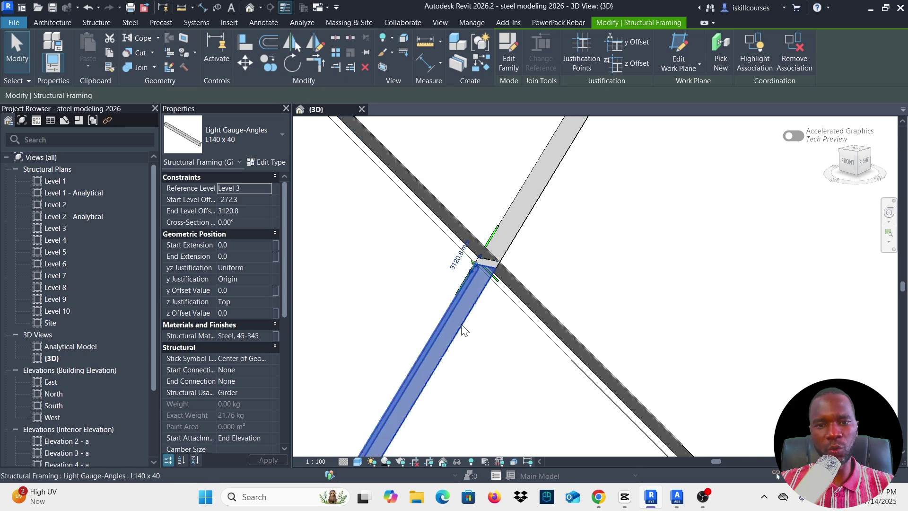
click(533, 342)
click(544, 314)
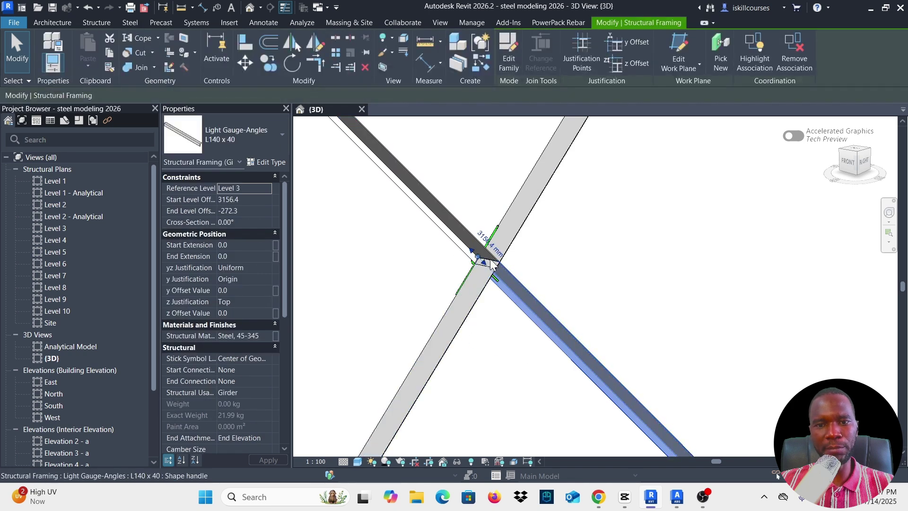
click(575, 178)
click(557, 168)
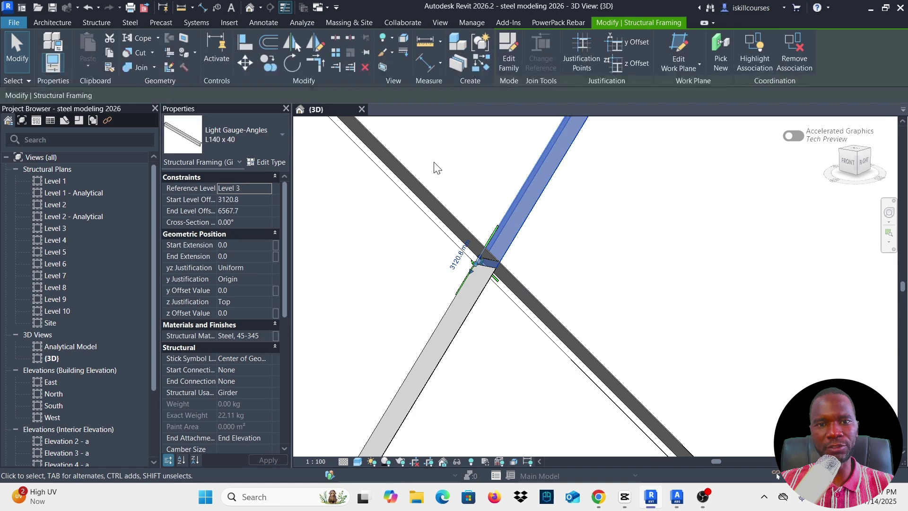
click(411, 175)
click(389, 274)
click(537, 314)
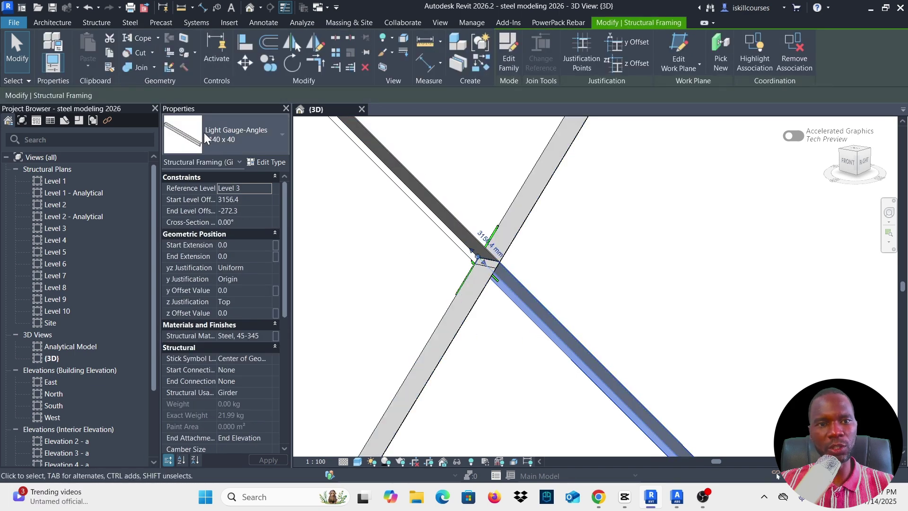
click(562, 223)
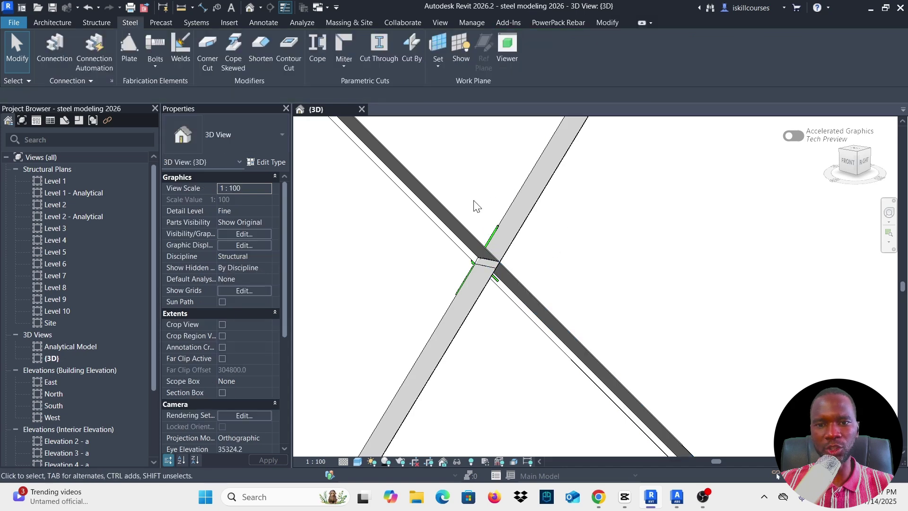
scroll(469, 284, down, 5)
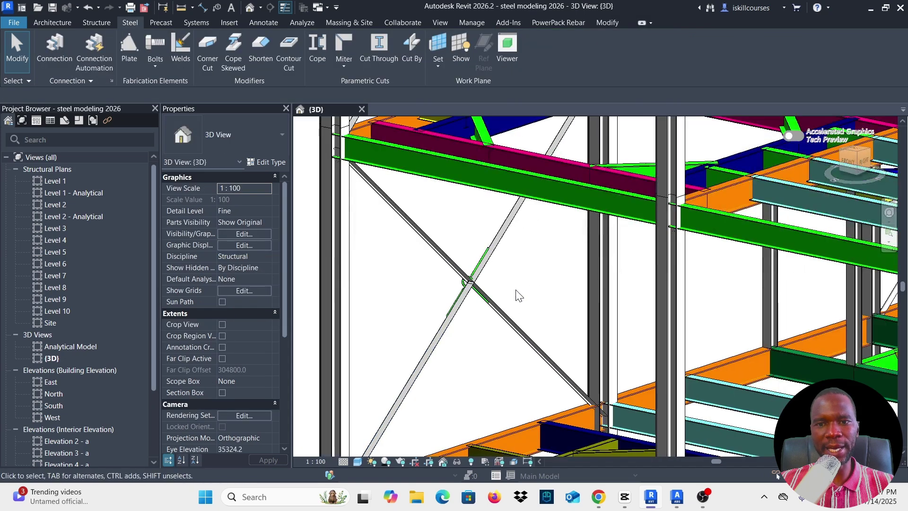
scroll(308, 309, up, 4)
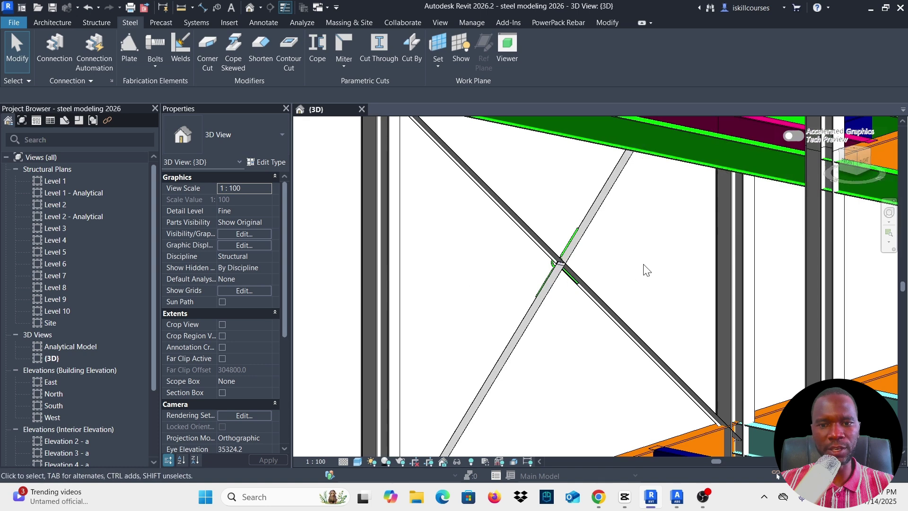
key(s)
key(l)
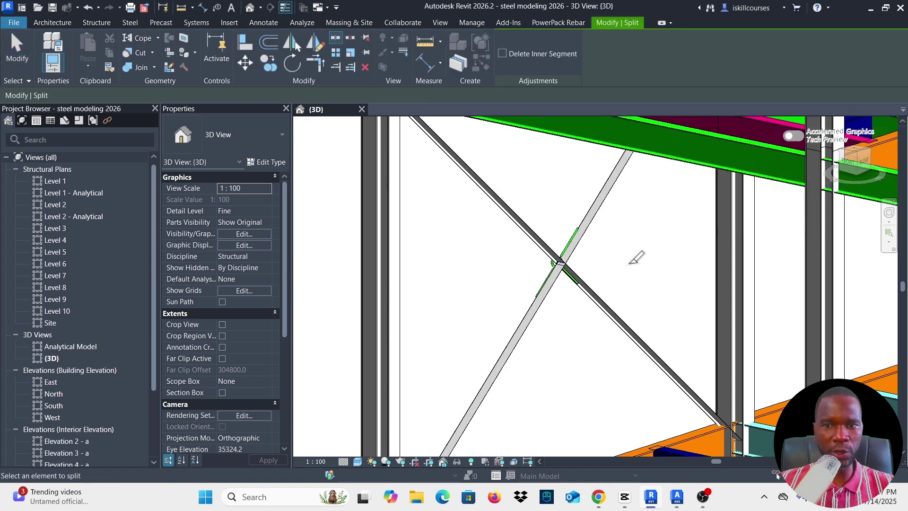
scroll(634, 258, down, 4)
scroll(599, 314, up, 4)
scroll(587, 307, up, 1)
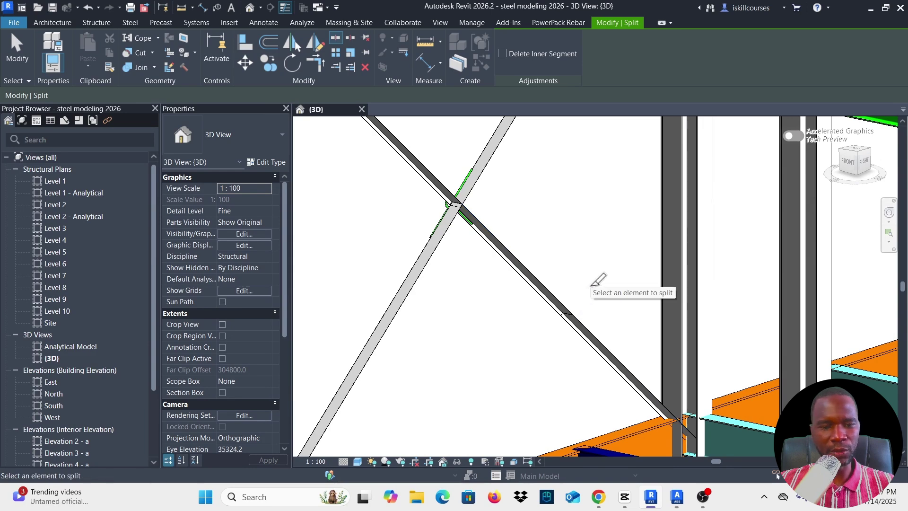
key(Escape)
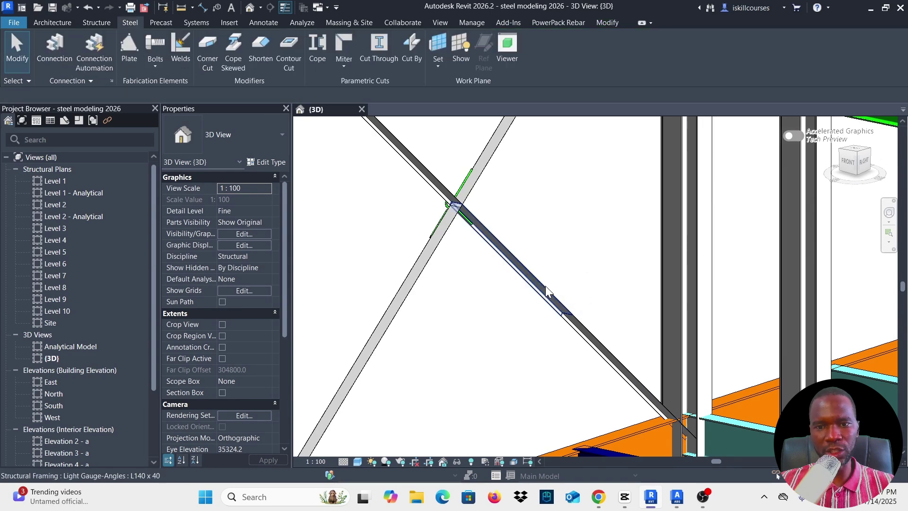
click(545, 285)
key(Escape)
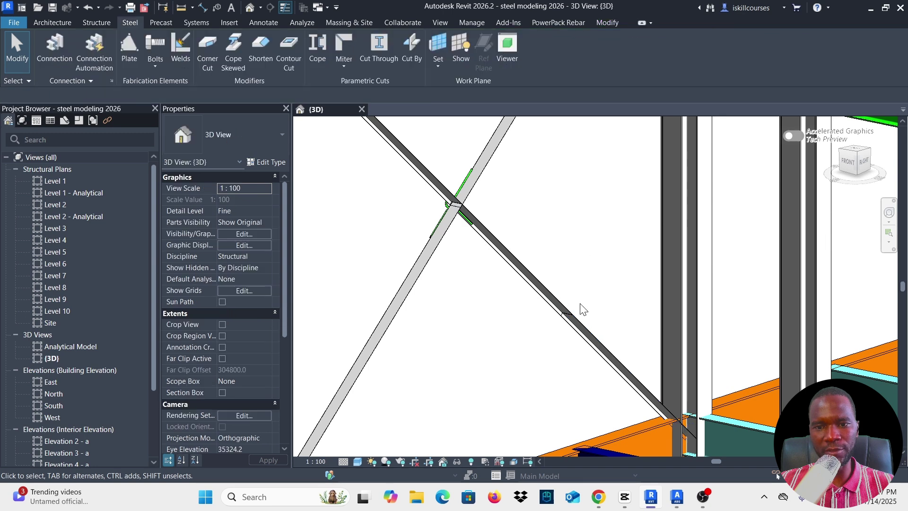
scroll(579, 316, up, 2)
scroll(553, 297, down, 2)
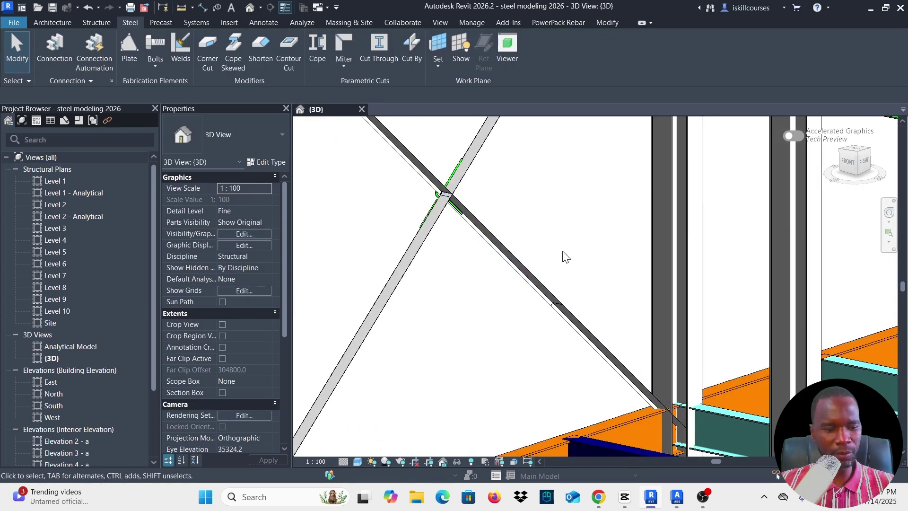
key(ctrl+z)
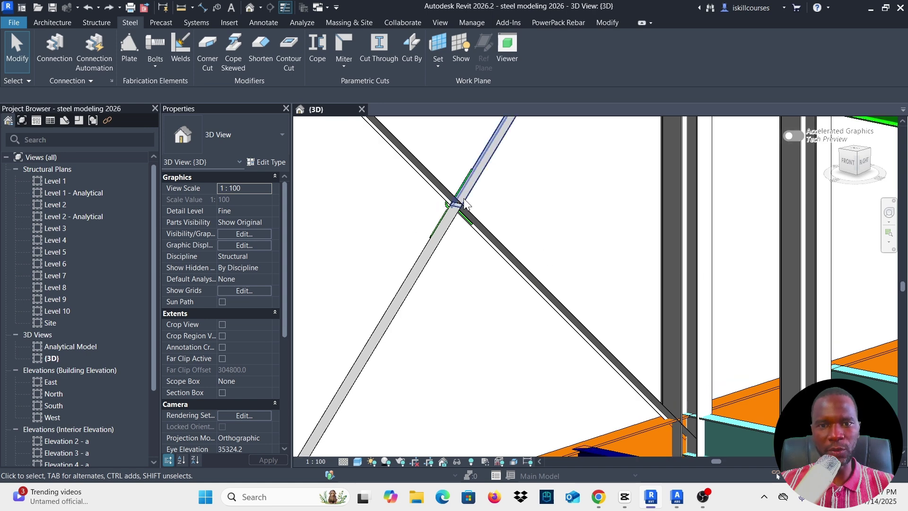
scroll(465, 203, up, 3)
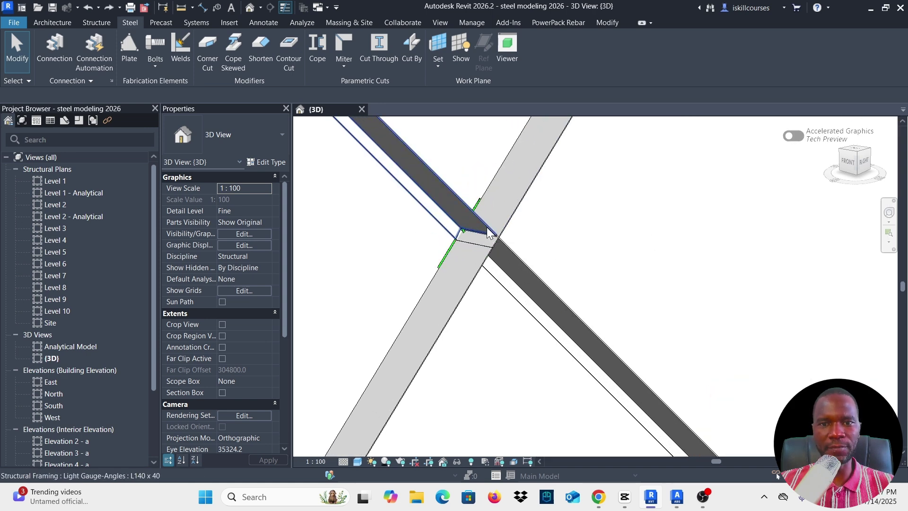
Change the brace-crossing connection to Four diagonals - middle gusset plate
scroll(466, 217, down, 1)
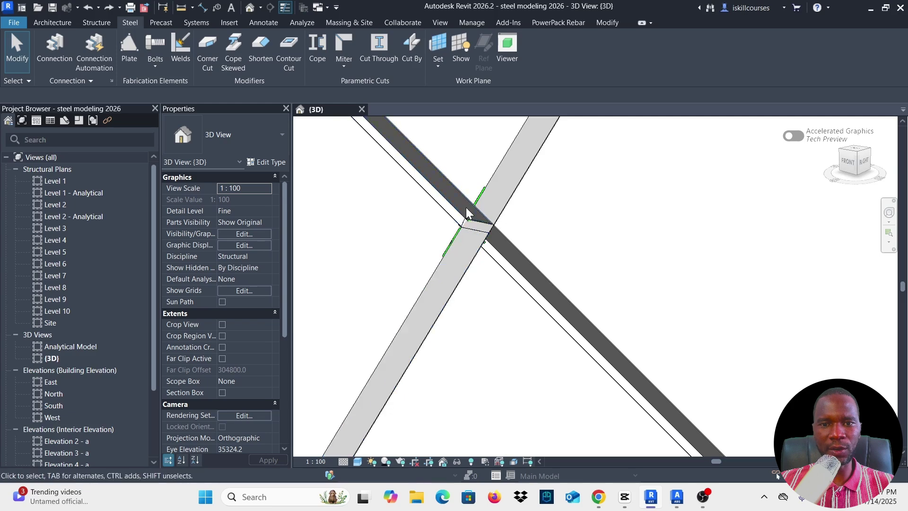
click(466, 213)
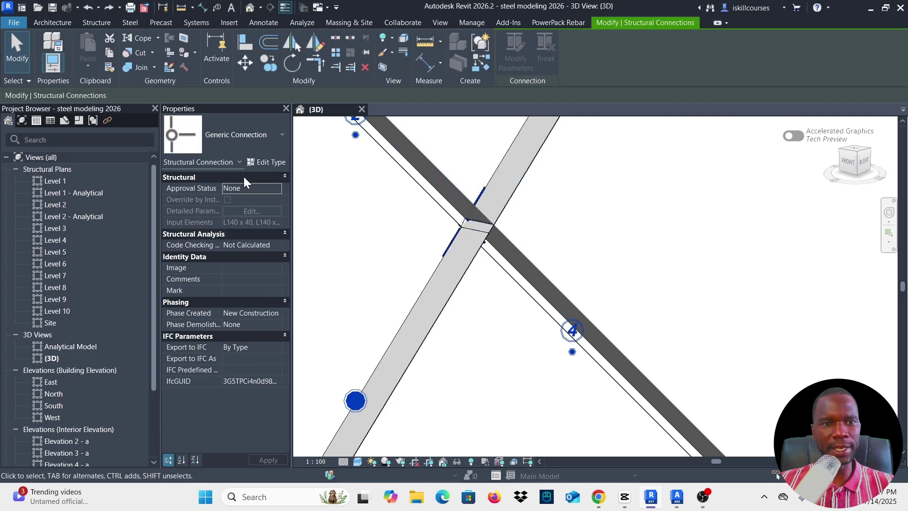
click(271, 138)
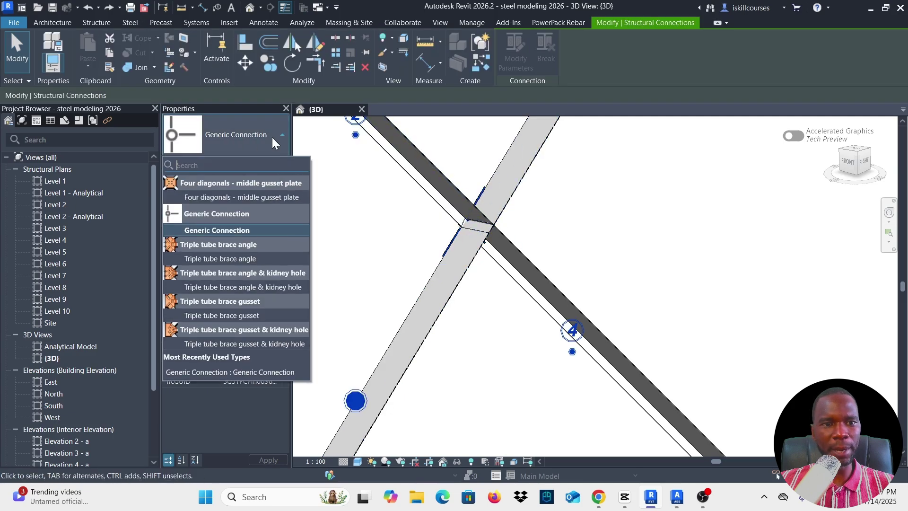
click(217, 197)
Orbit around the new bolted gusset plate connection to inspect it
scroll(561, 246, down, 2)
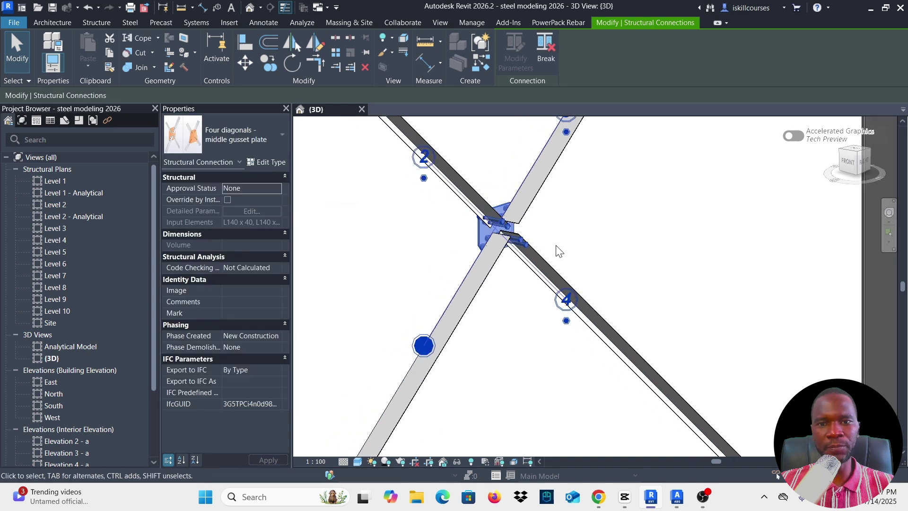
click(604, 225)
scroll(591, 236, up, 2)
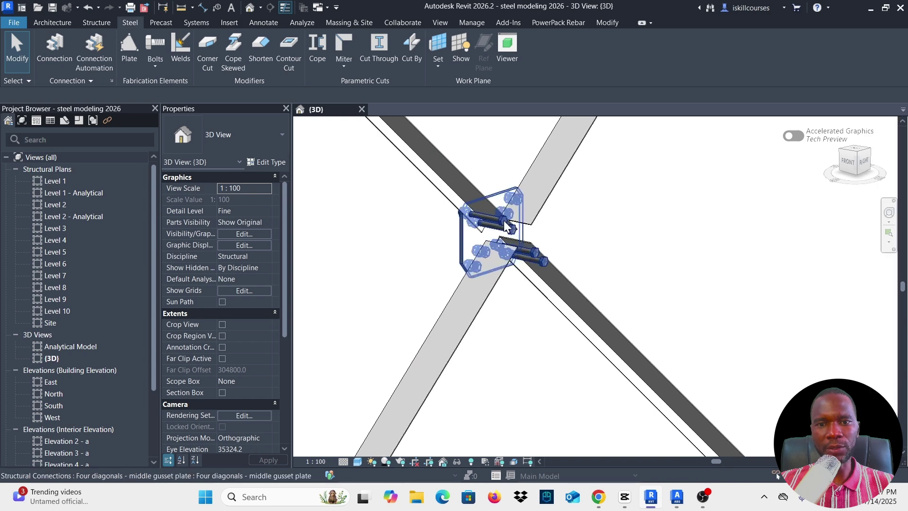
click(544, 262)
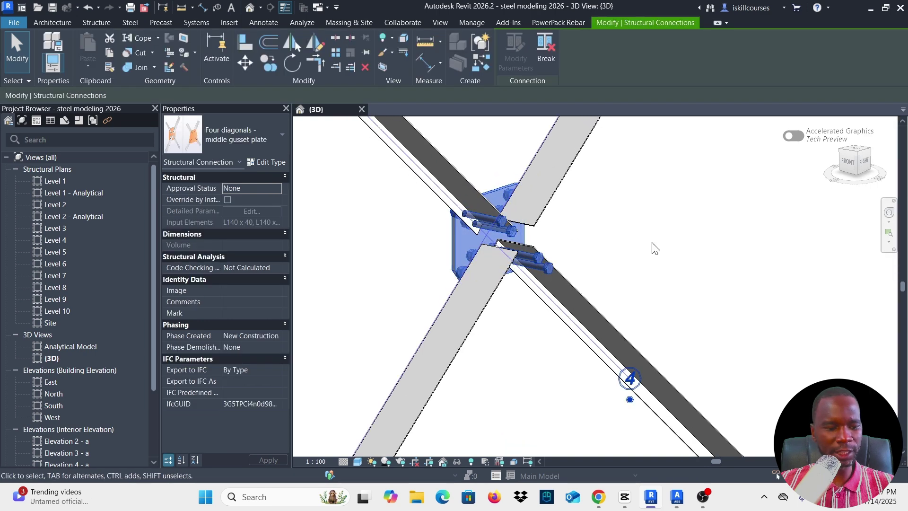
shift+middle_drag(653, 247, 649, 224)
click(649, 224)
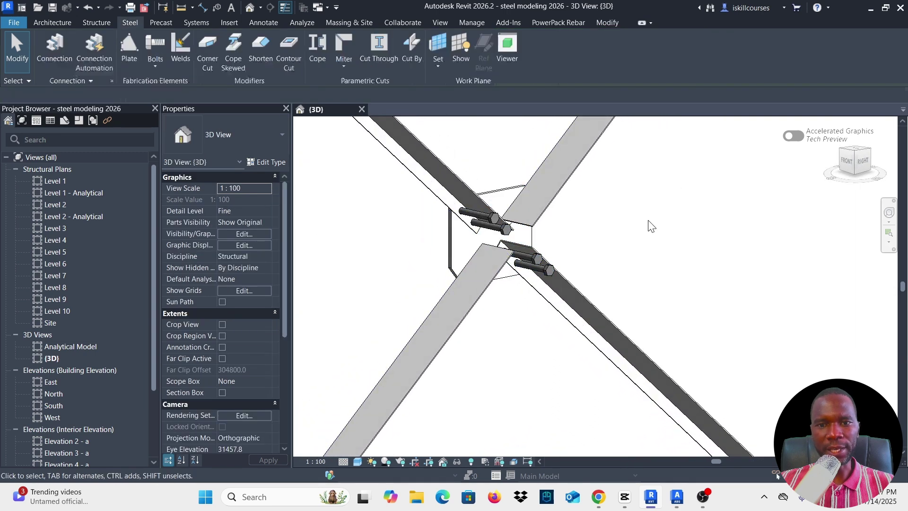
Switch the view's detail level to Coarse, then Medium, then Fine to compare the gusset display
click(345, 461)
click(351, 448)
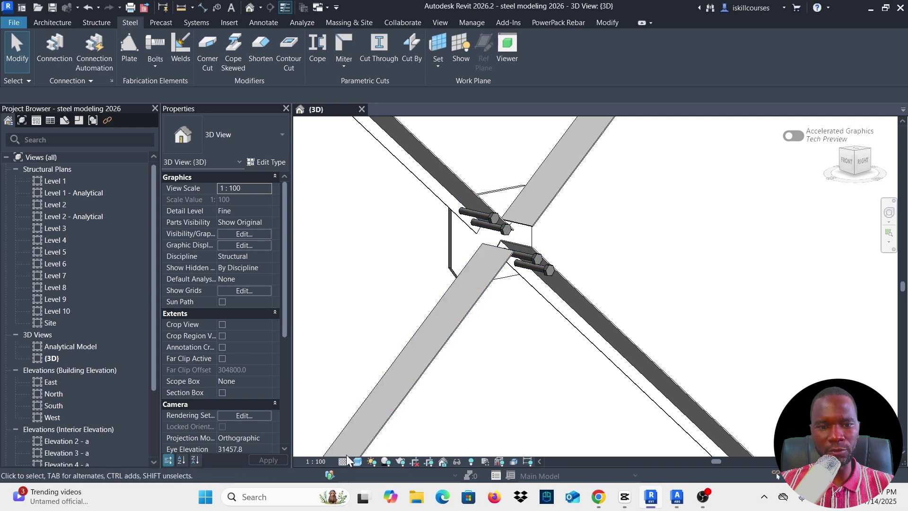
click(343, 461)
click(356, 423)
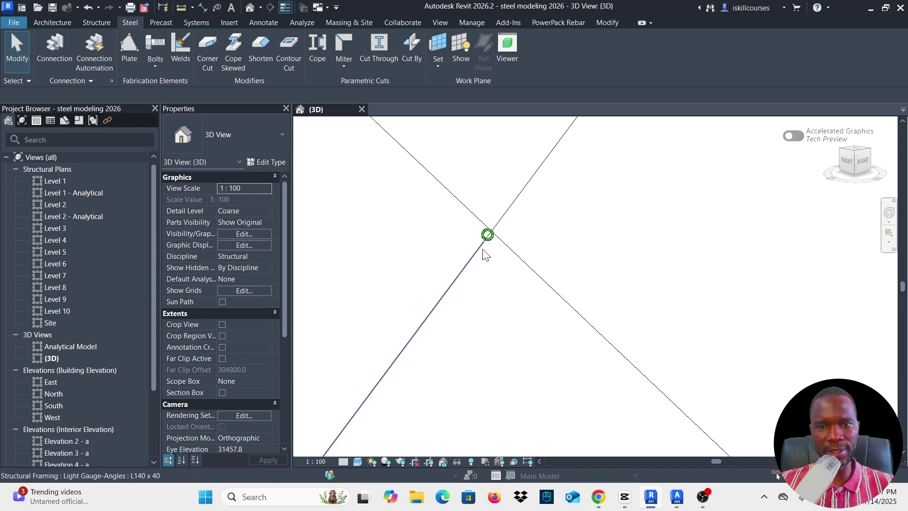
click(343, 461)
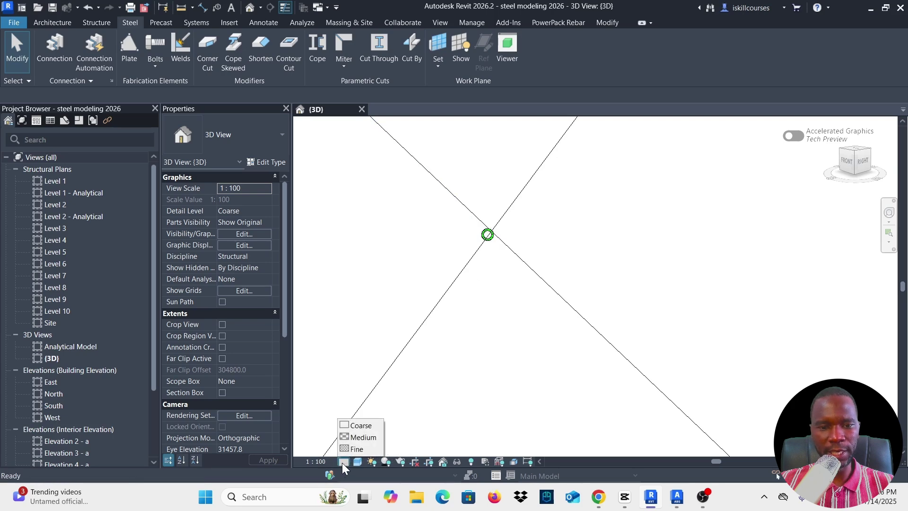
click(359, 437)
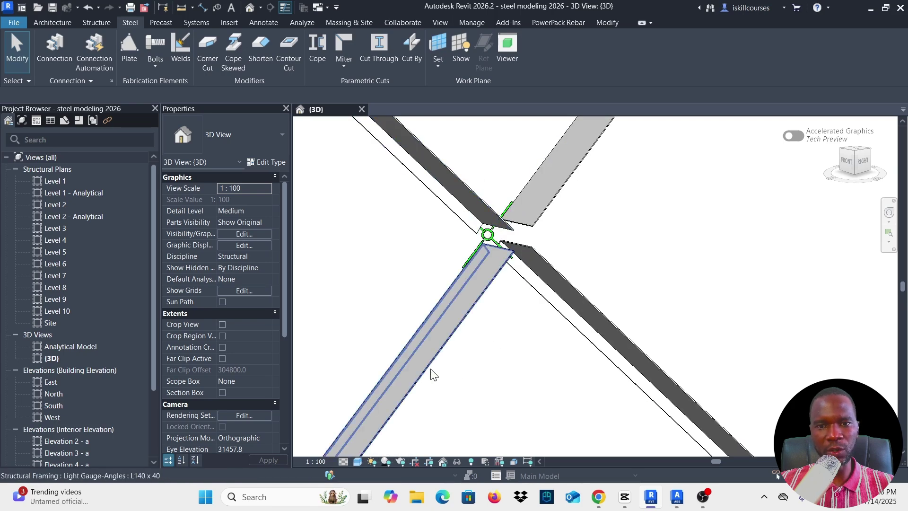
click(343, 461)
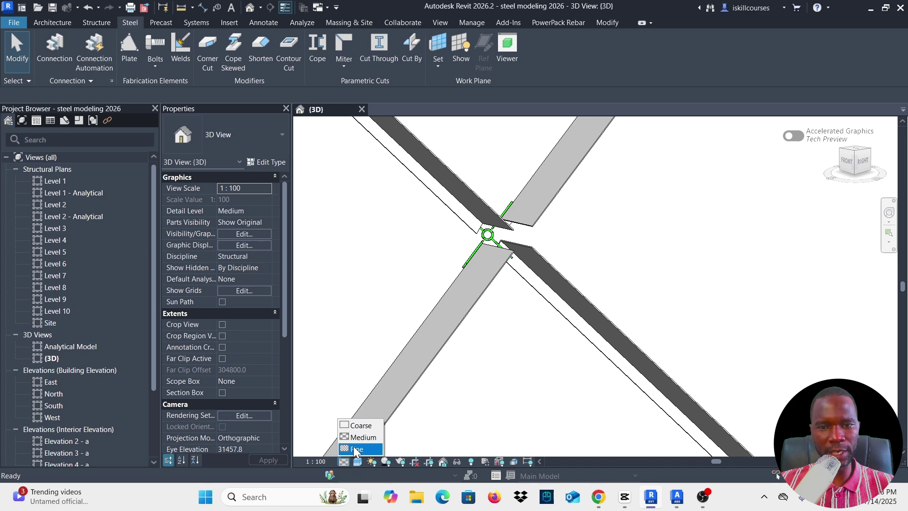
click(359, 448)
scroll(542, 231, down, 3)
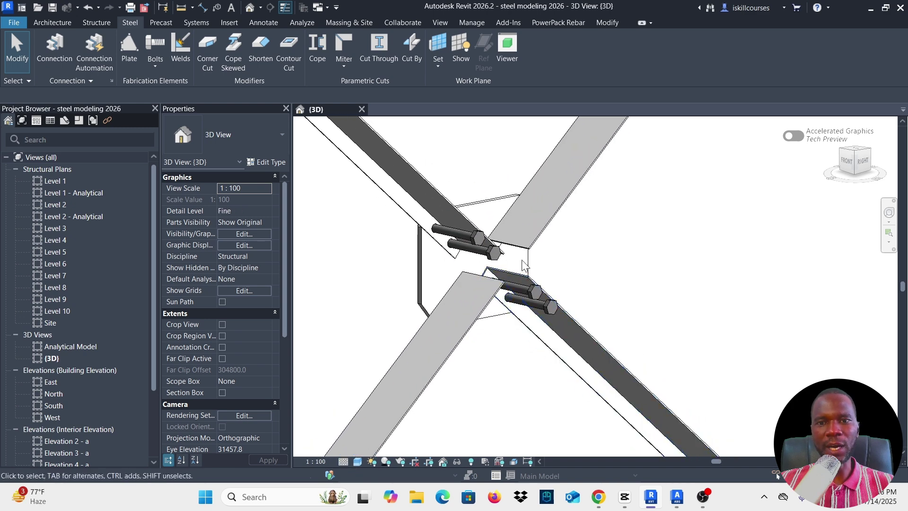
scroll(532, 257, up, 3)
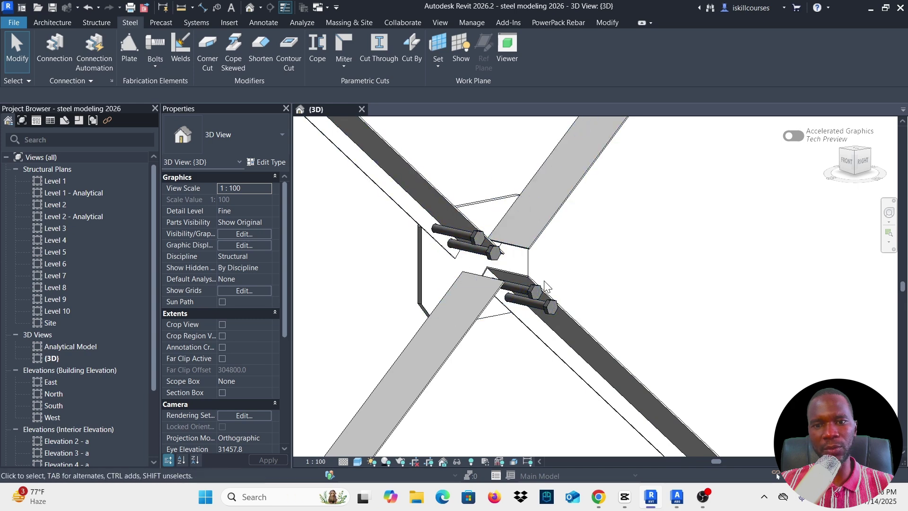
Switch to the Advance Steel Drawing3.dwg window and select two diagonal braces
mouse_move(677, 496)
click(669, 432)
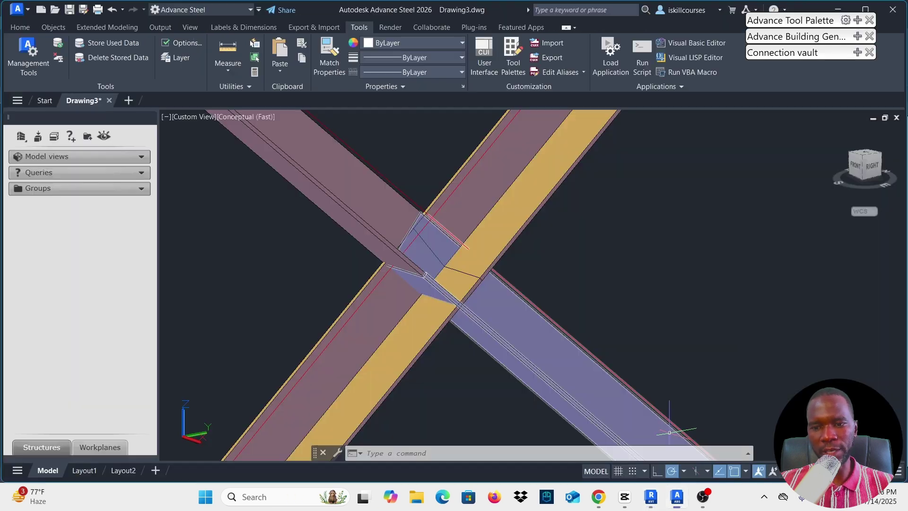
scroll(503, 294, down, 3)
scroll(464, 246, up, 3)
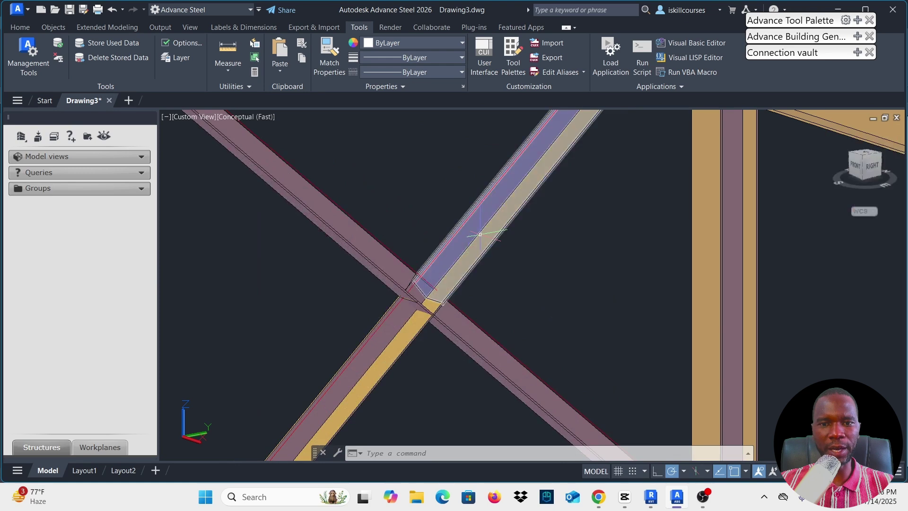
click(373, 251)
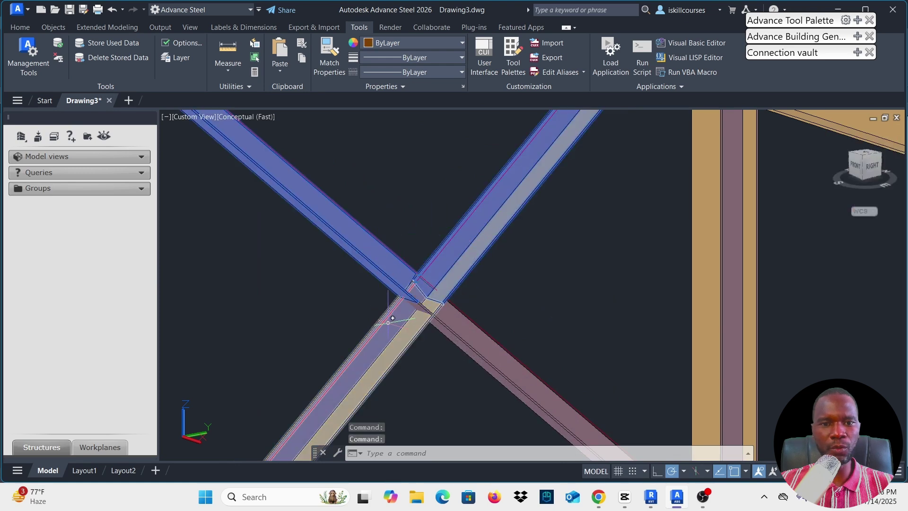
click(418, 309)
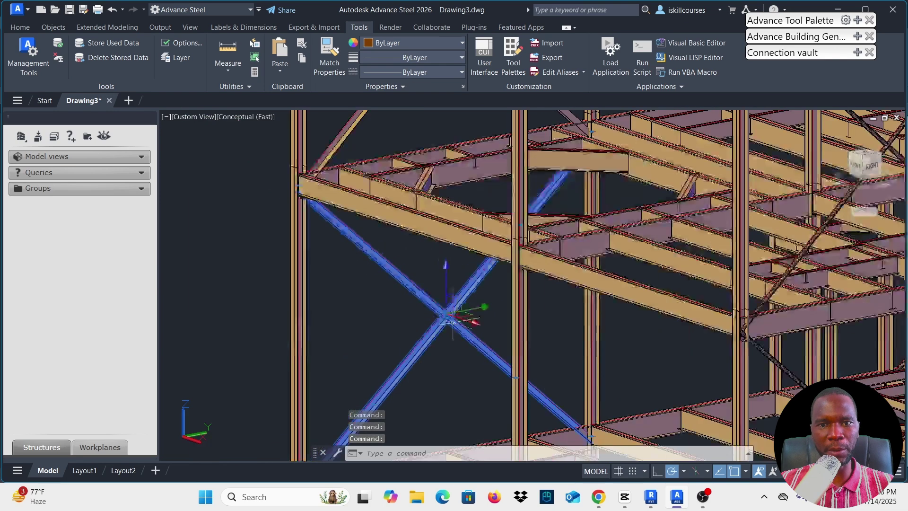
scroll(466, 319, down, 4)
scroll(466, 320, up, 5)
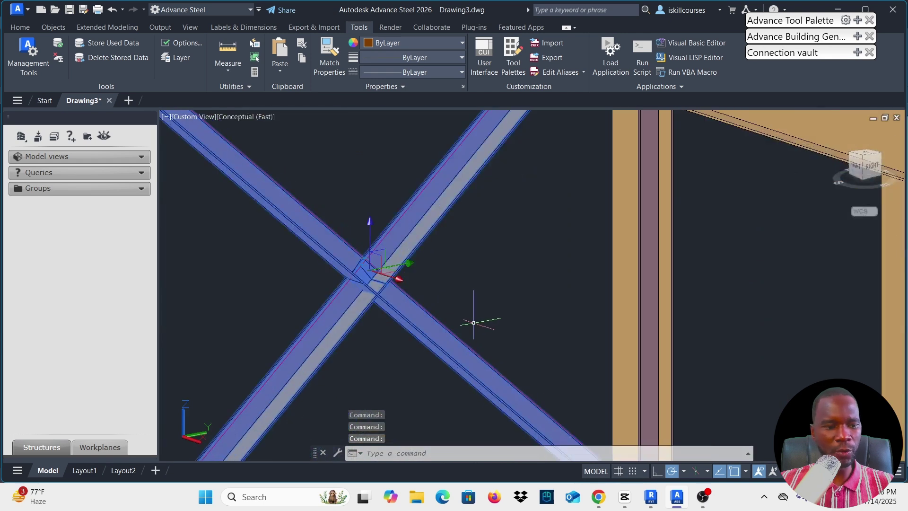
Clear the selection, orbit to the brace crossing, and open the Connection Vault from Home
key(Escape)
shift+middle_drag(473, 322, 497, 257)
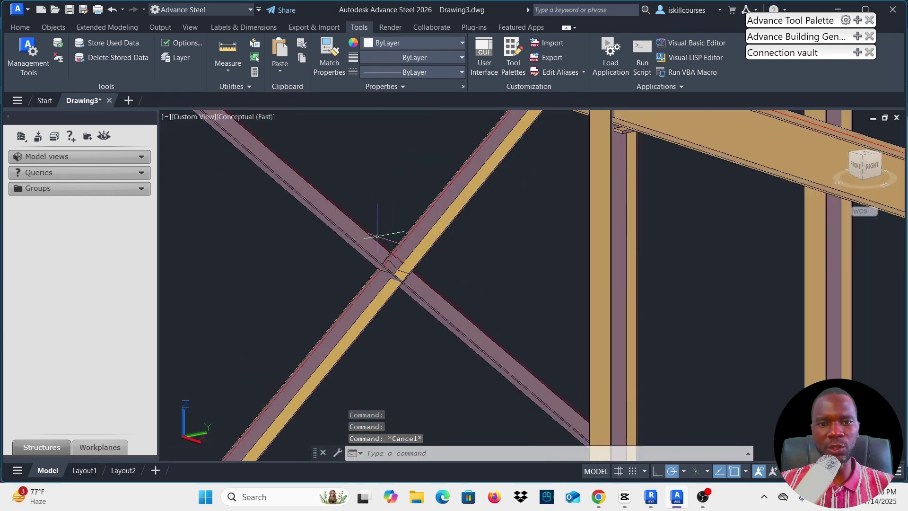
scroll(378, 267, up, 3)
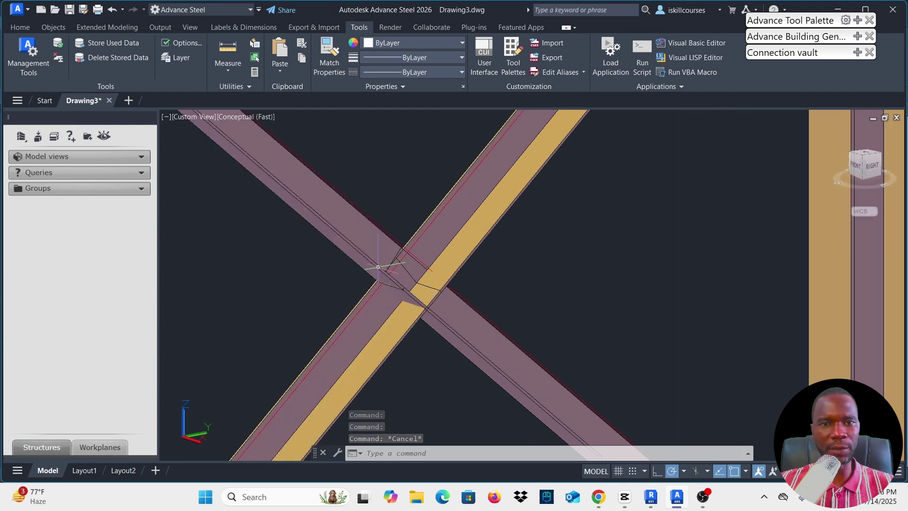
scroll(378, 266, down, 2)
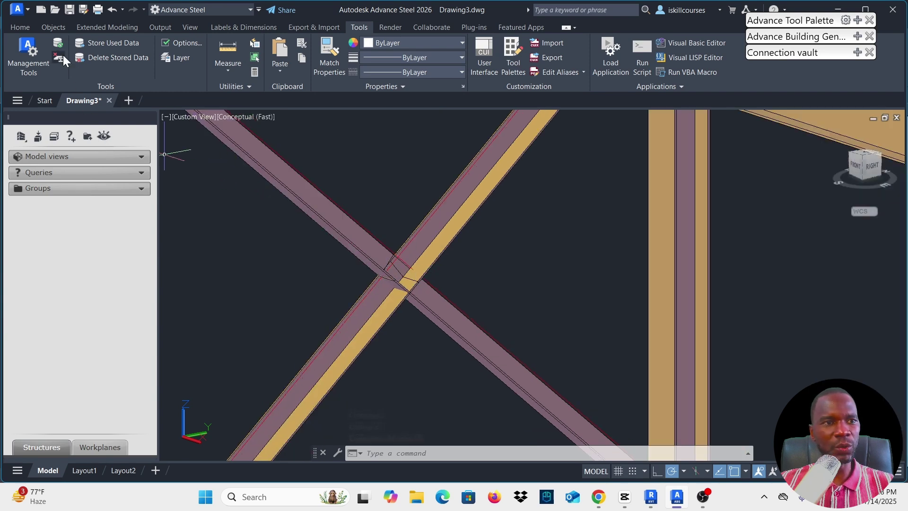
click(53, 29)
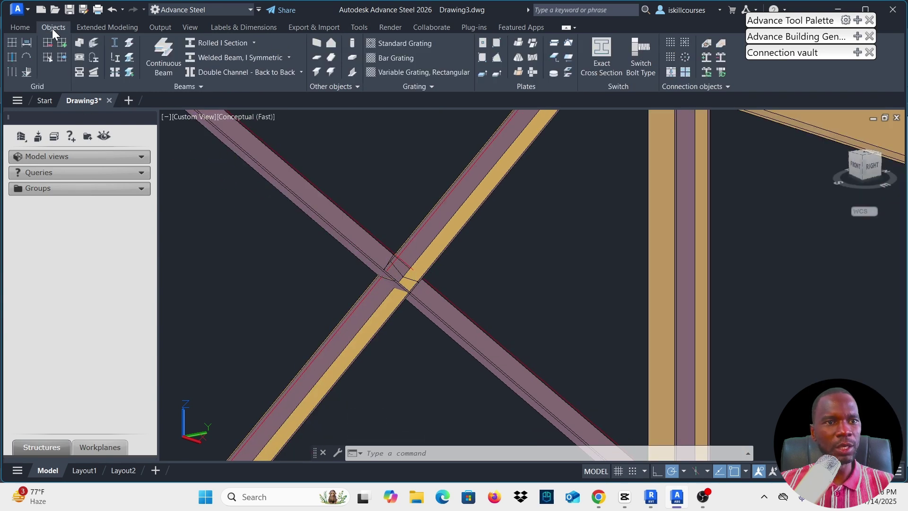
click(90, 27)
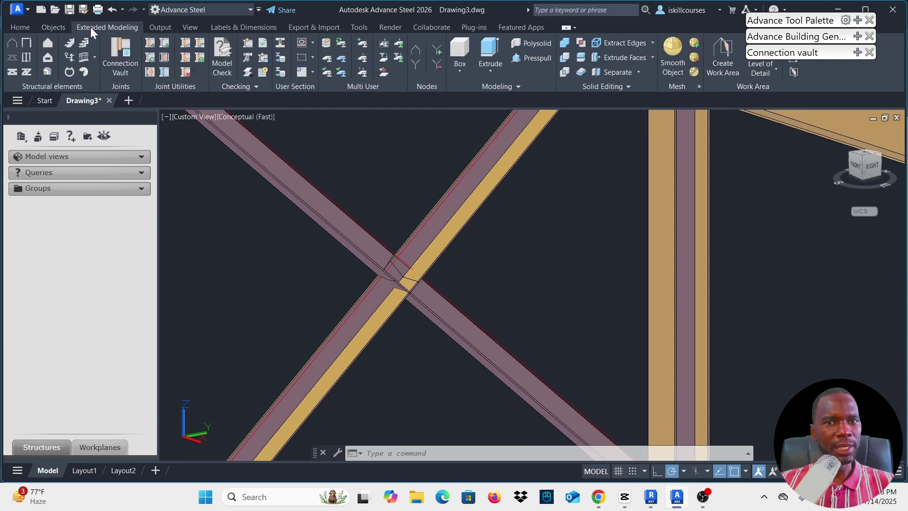
click(18, 27)
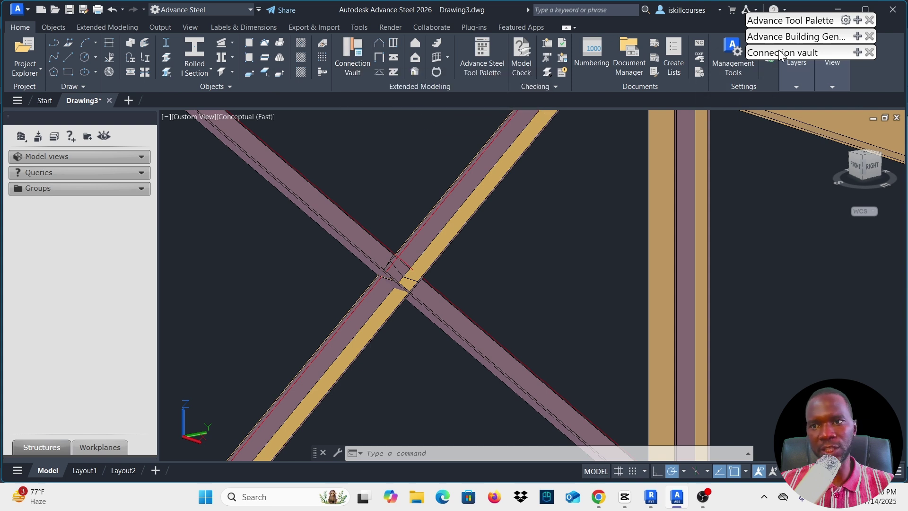
click(356, 53)
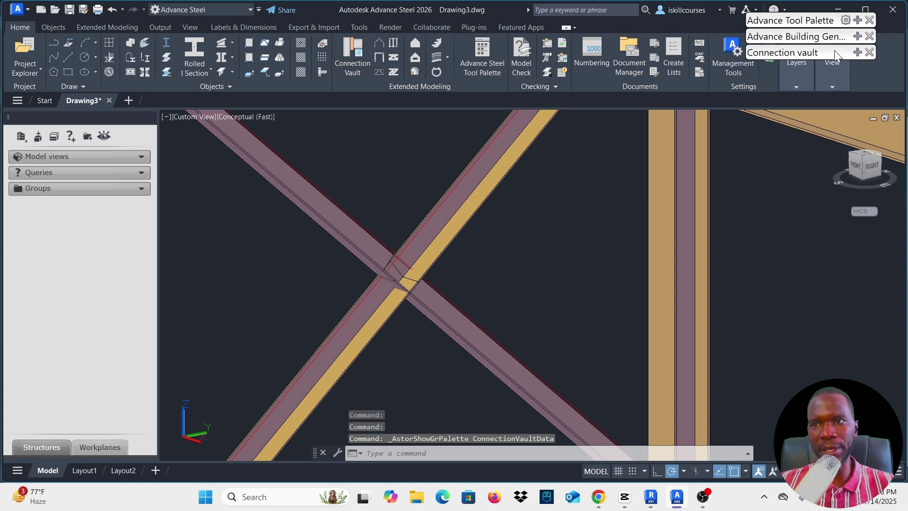
Move the Connection vault palette left and browse General bracings to Gusset plate centre
mouse_move(858, 57)
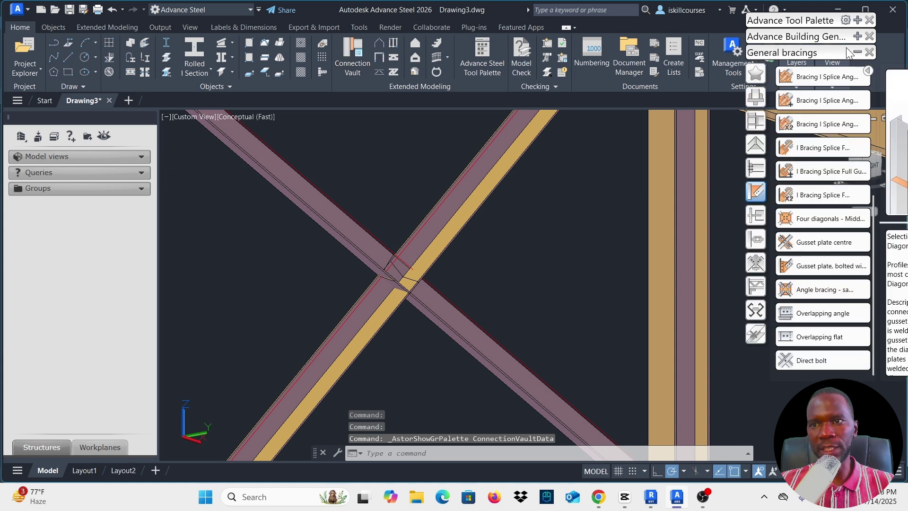
drag(799, 24, 776, 56)
drag(773, 19, 616, 21)
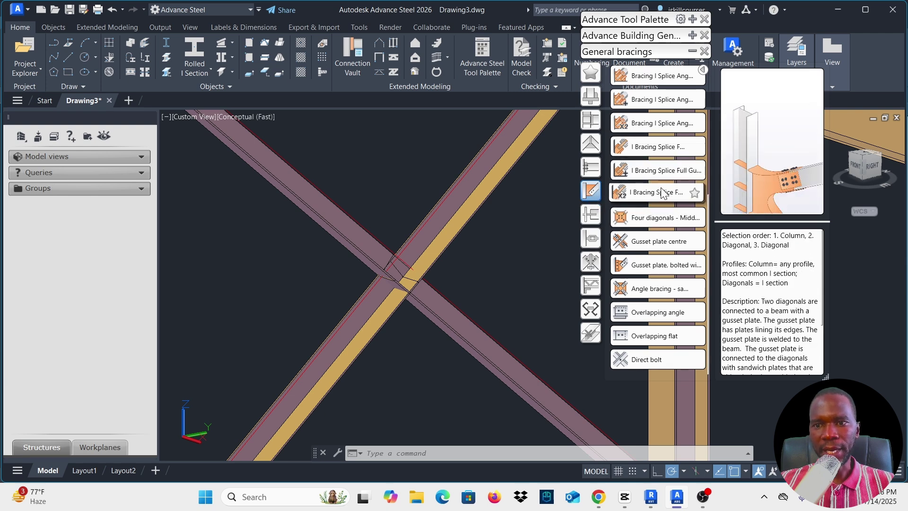
scroll(664, 184, down, 3)
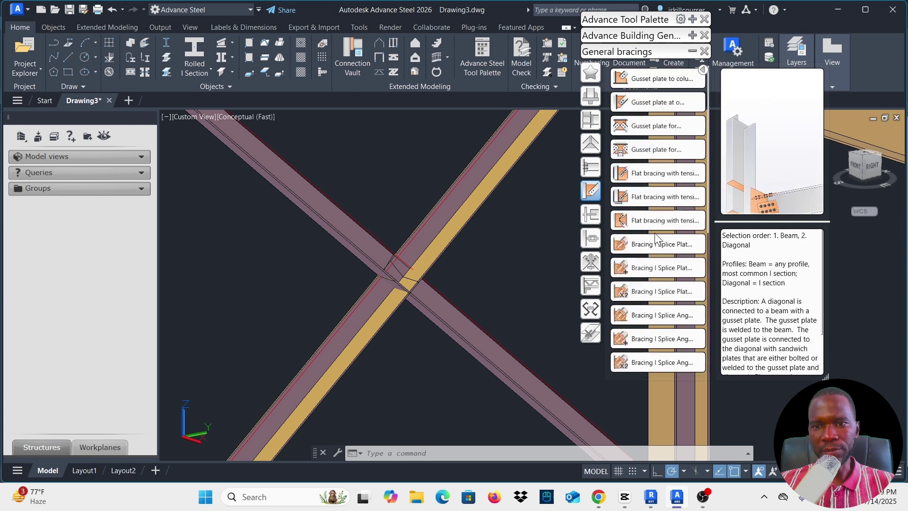
scroll(661, 184, up, 3)
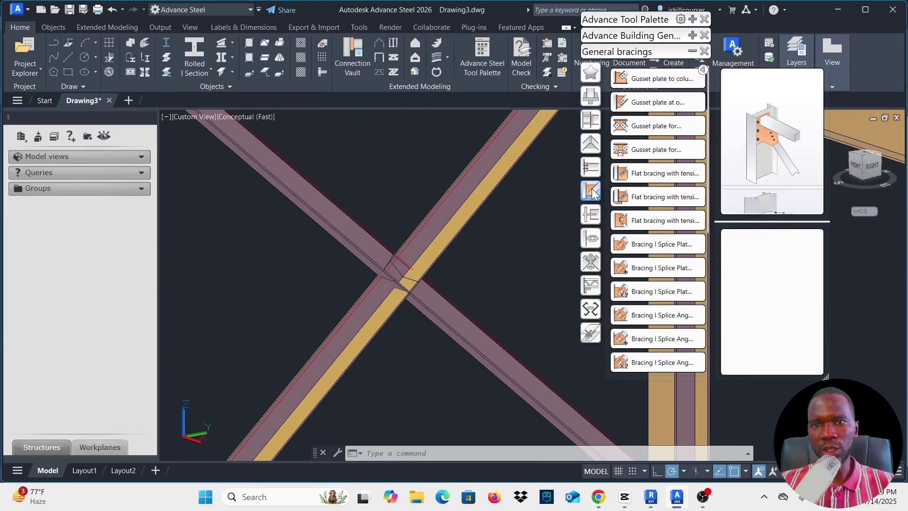
scroll(643, 213, down, 5)
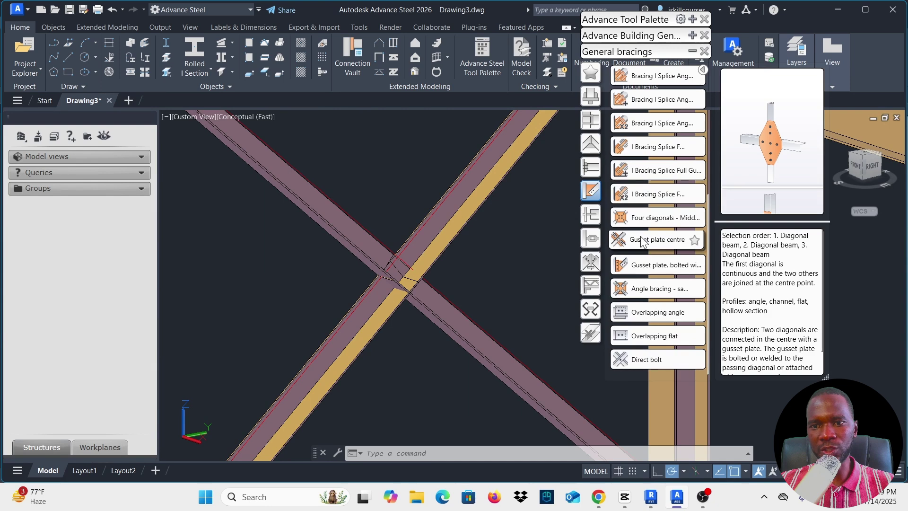
Start Four diagonals - Middle gusset plate and pick the four braces clockwise from lower-left
click(626, 225)
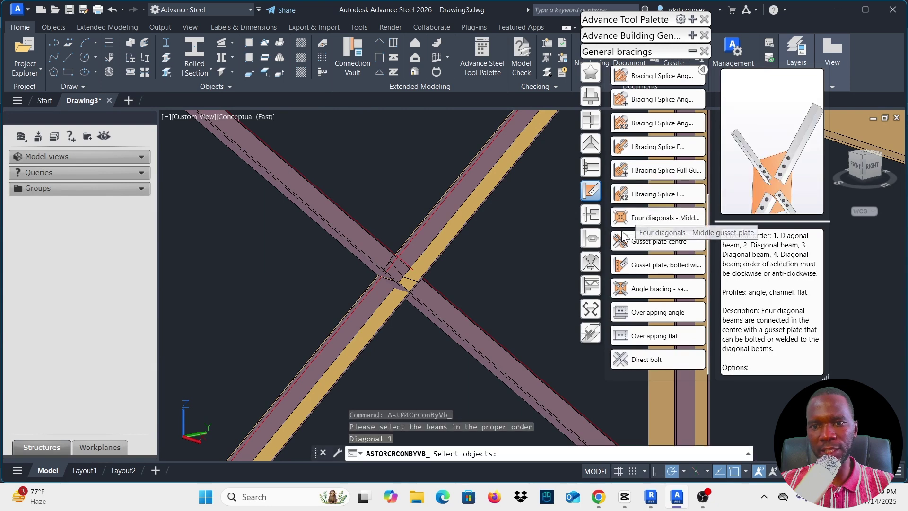
scroll(359, 222, down, 3)
scroll(359, 222, up, 2)
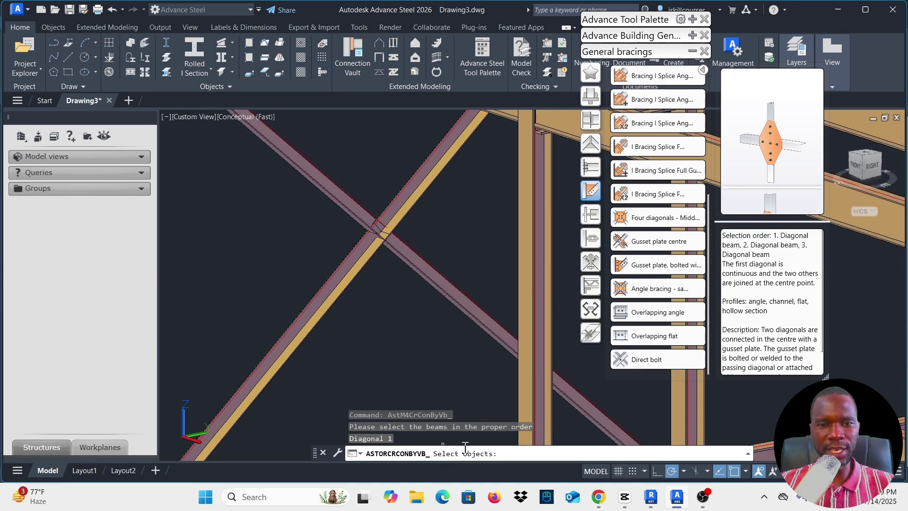
click(348, 281)
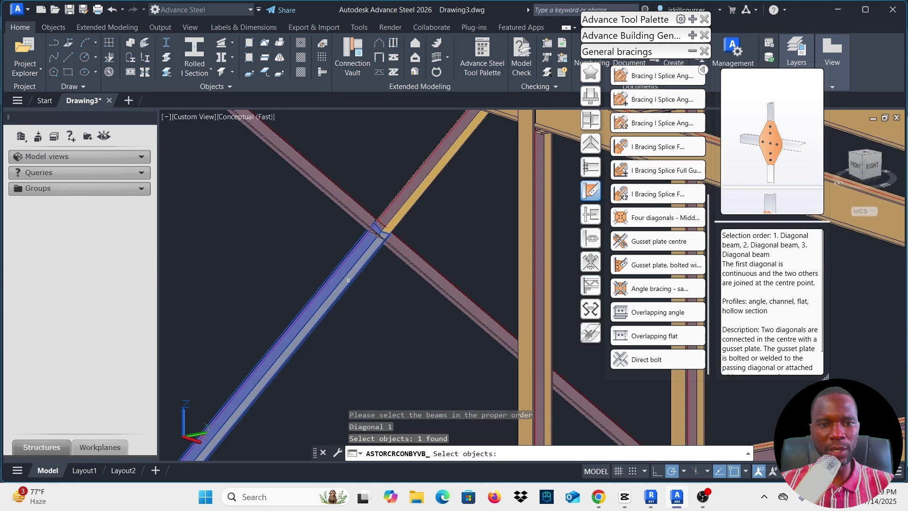
key(Return)
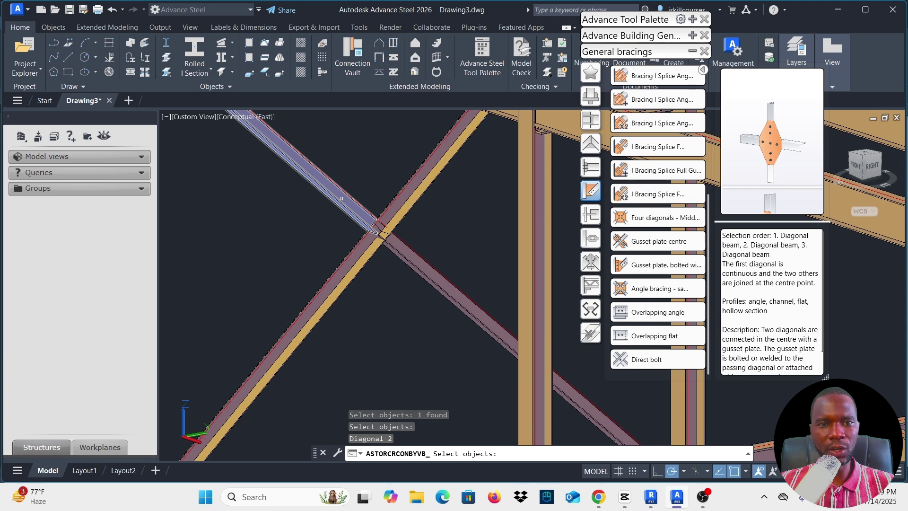
click(368, 217)
key(Return)
click(419, 186)
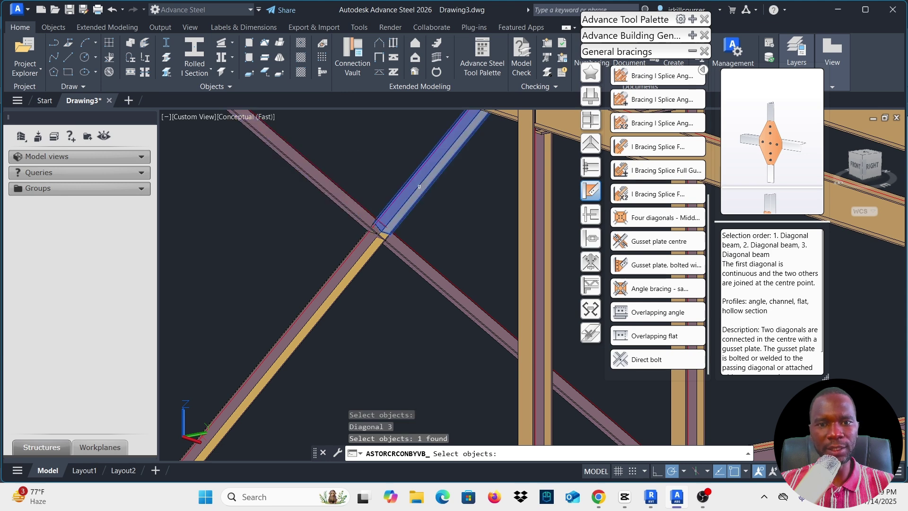
key(Return)
click(407, 258)
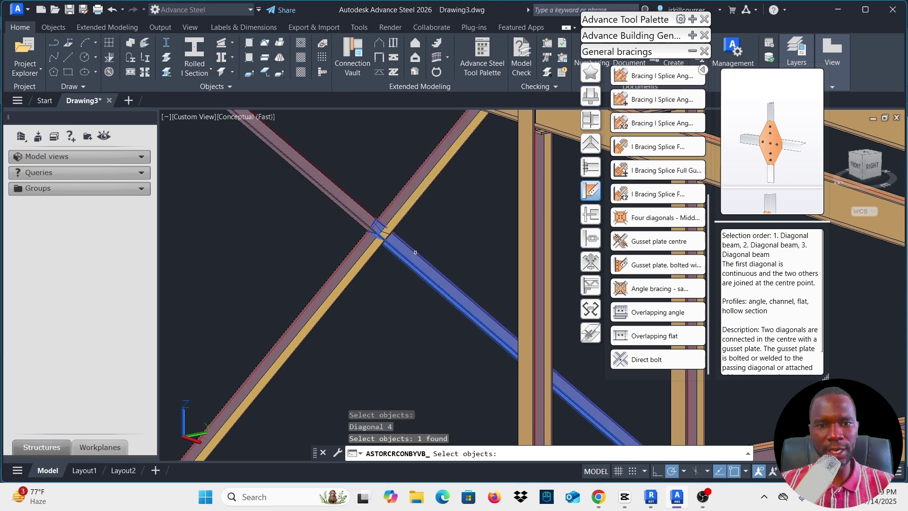
key(Return)
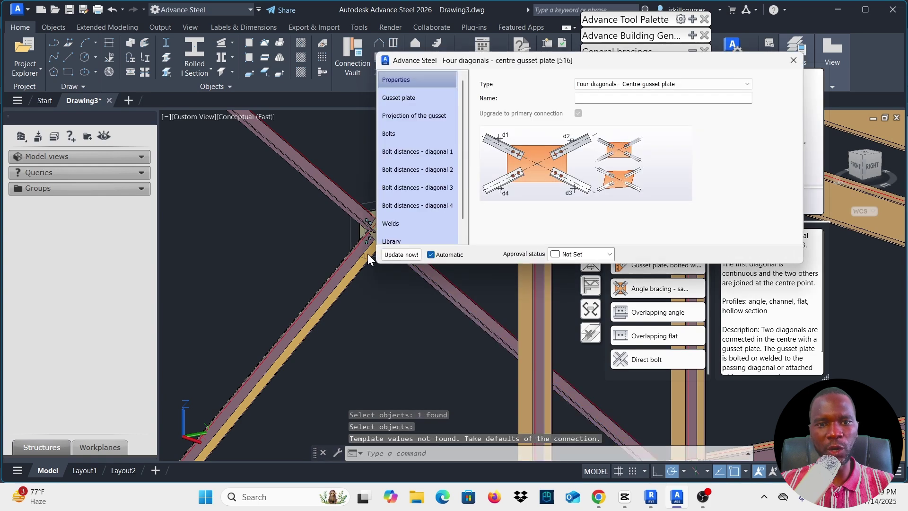
Zoom out to check the braced frame, then close the Four diagonals properties dialog
scroll(269, 282, down, 4)
scroll(283, 276, down, 3)
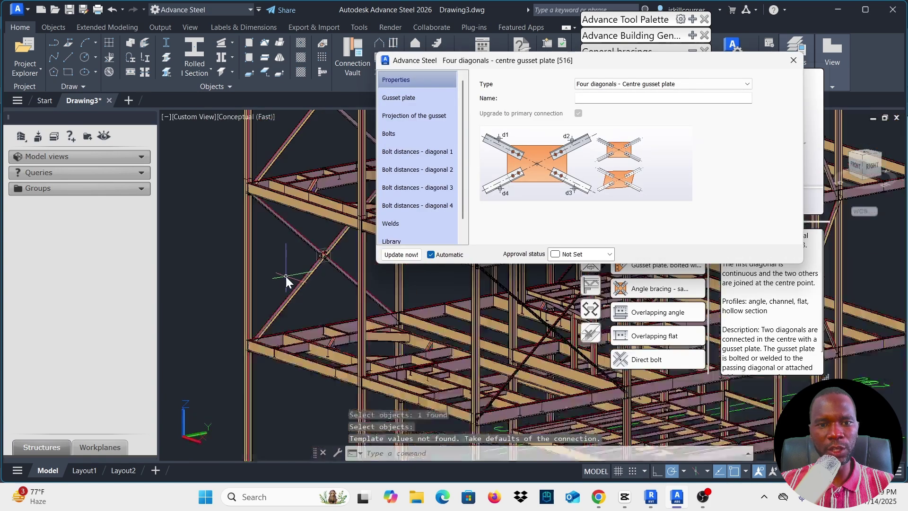
scroll(337, 256, up, 4)
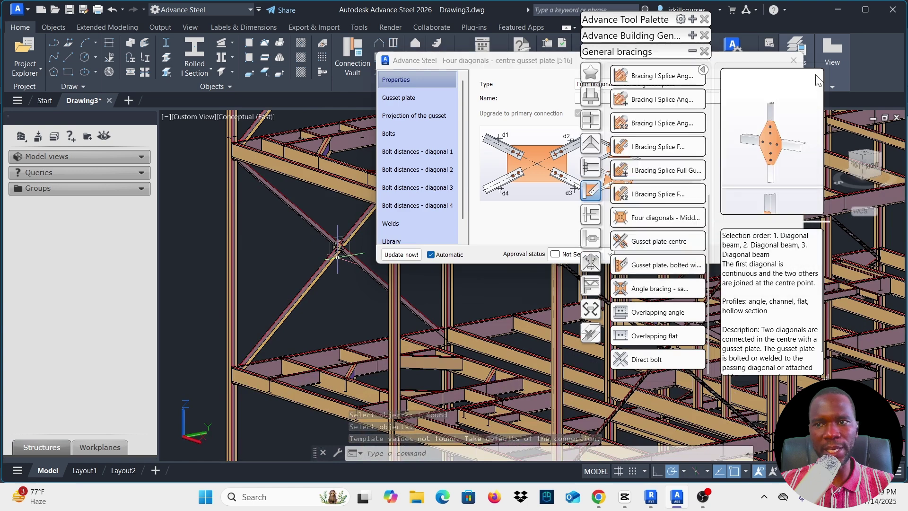
click(794, 60)
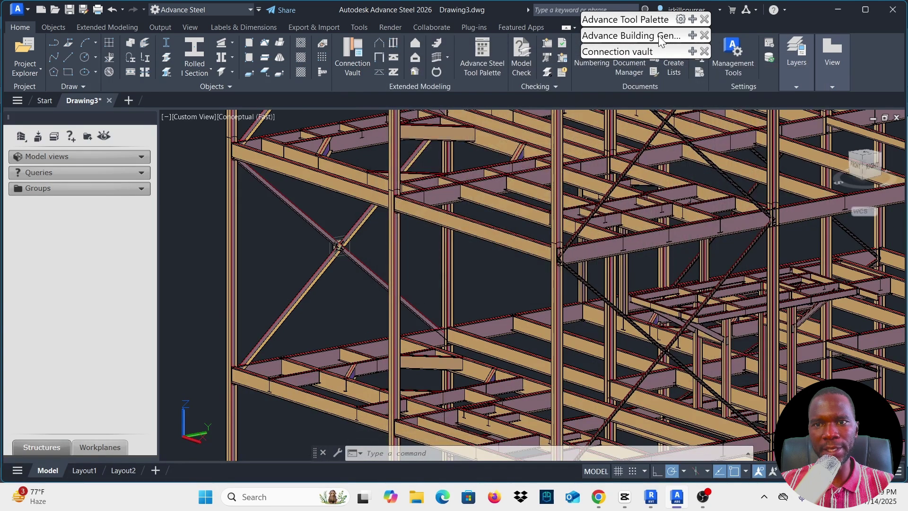
Orbit and zoom the 3D view to inspect the centre gusset plate bolted to the four diagonals
drag(629, 22, 821, 17)
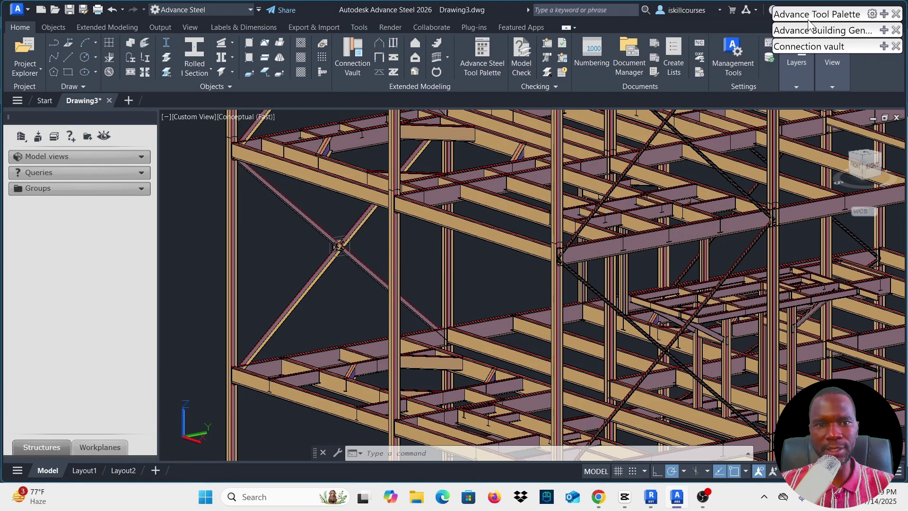
scroll(358, 259, up, 10)
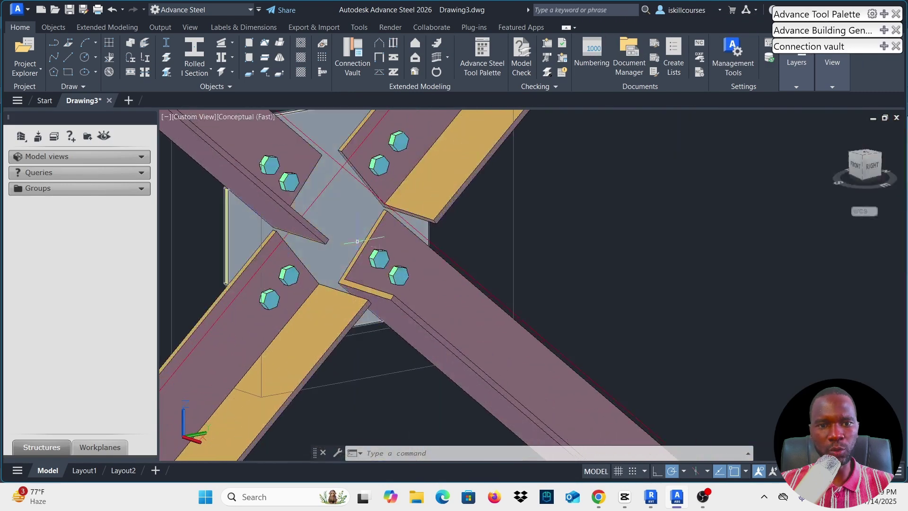
scroll(403, 306, down, 3)
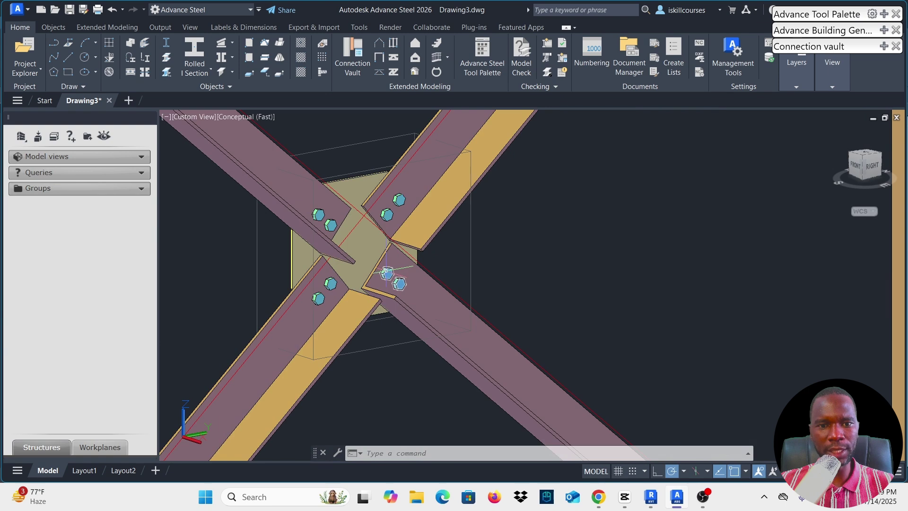
scroll(385, 273, down, 3)
mouse_move(429, 368)
mouse_down()
mouse_move(352, 187)
mouse_move(415, 150)
mouse_up()
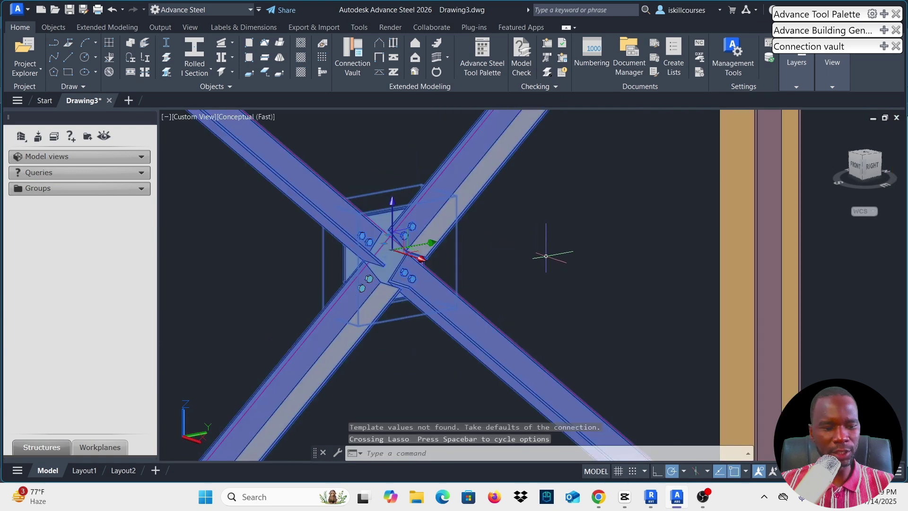
mouse_move(546, 256)
shift+middle_down()
mouse_move(538, 252)
mouse_move(552, 251)
mouse_move(574, 218)
mouse_move(667, 231)
mouse_move(714, 259)
mouse_move(594, 331)
mouse_move(570, 231)
mouse_move(493, 150)
mouse_move(547, 228)
mouse_move(511, 248)
mouse_move(515, 260)
mouse_move(548, 246)
shift+middle_up()
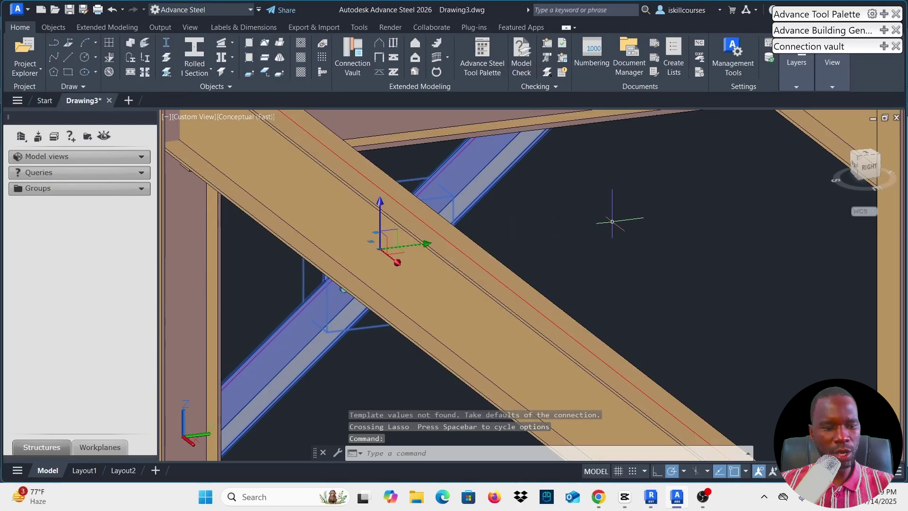
mouse_move(612, 221)
shift+middle_down()
mouse_move(606, 204)
mouse_move(576, 213)
mouse_move(594, 218)
shift+middle_up()
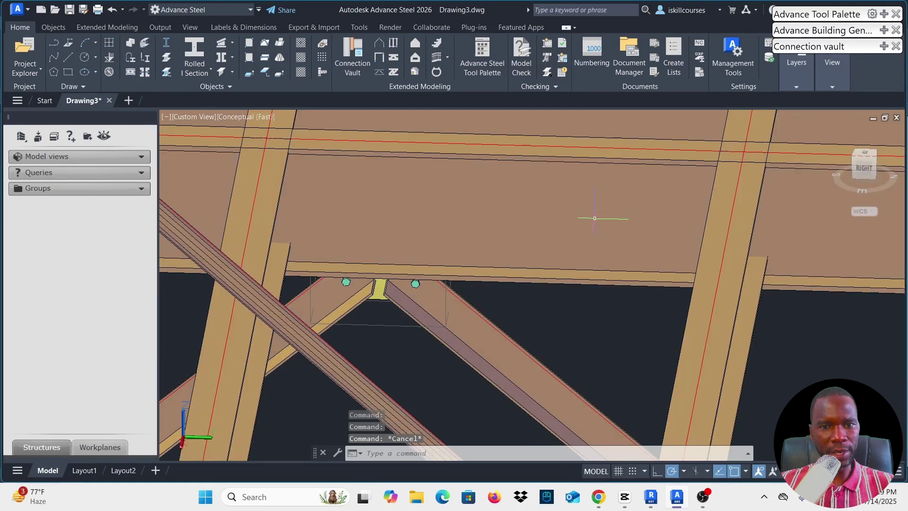
key(Escape)
shift+middle_drag(432, 354, 491, 330)
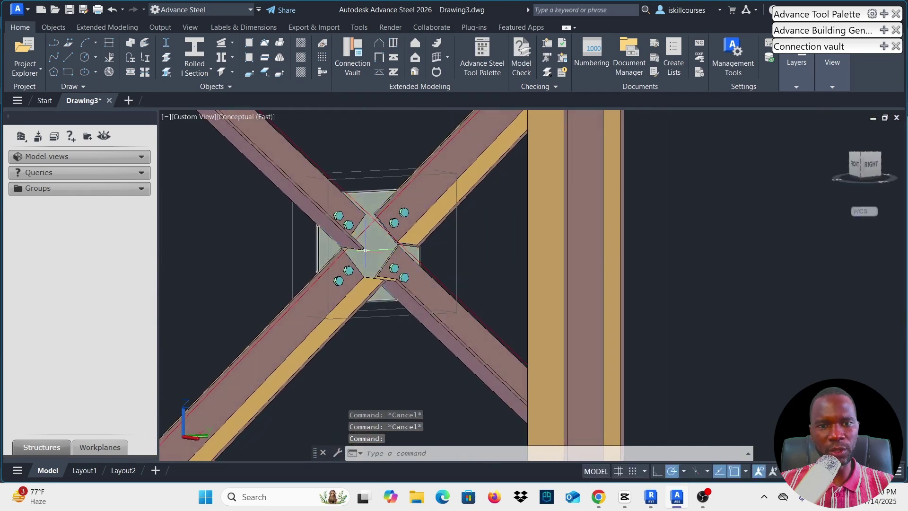
scroll(473, 317, up, 3)
scroll(432, 301, down, 2)
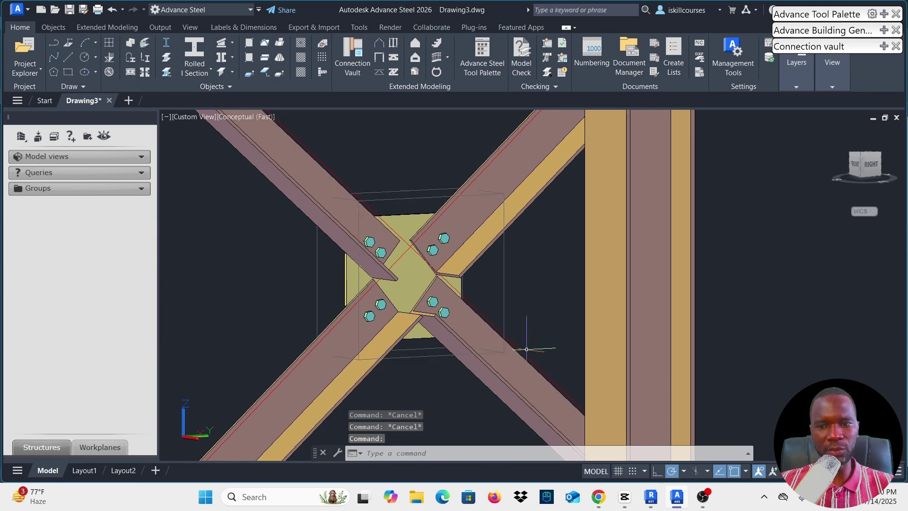
In Revit, duplicate the gusset connection's type as 'Four diagonals - middle gusset plate 2'
click(652, 497)
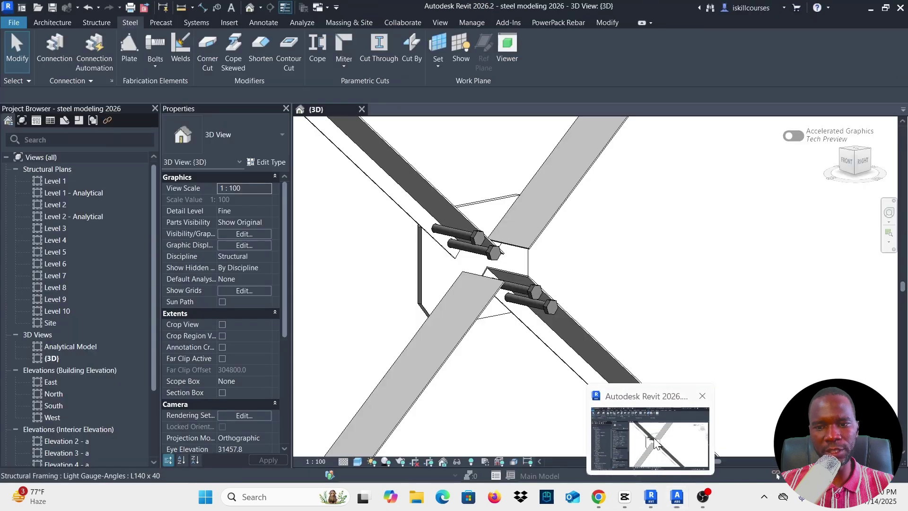
shift+middle_drag(535, 272, 644, 274)
click(543, 296)
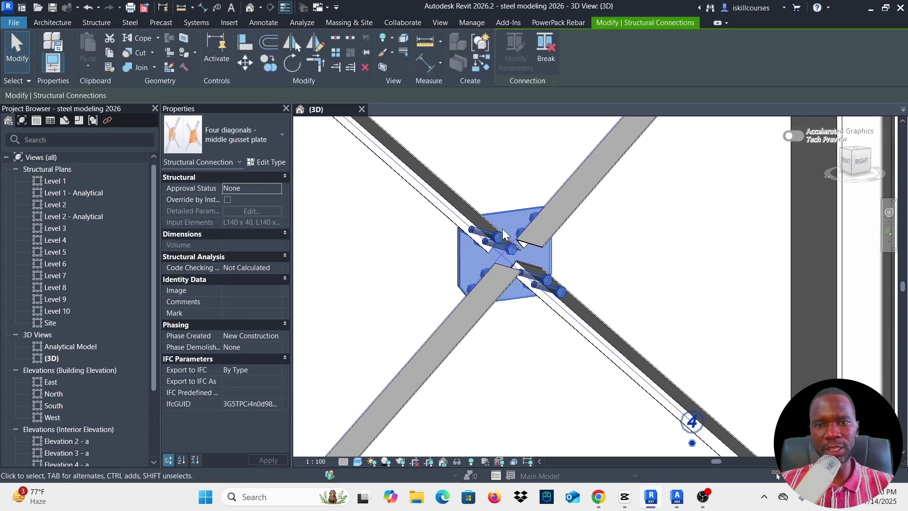
click(269, 163)
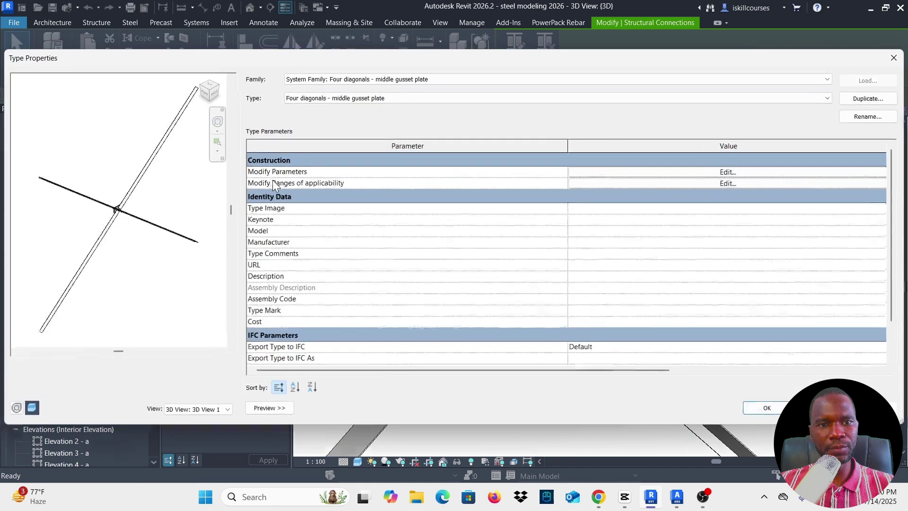
click(856, 98)
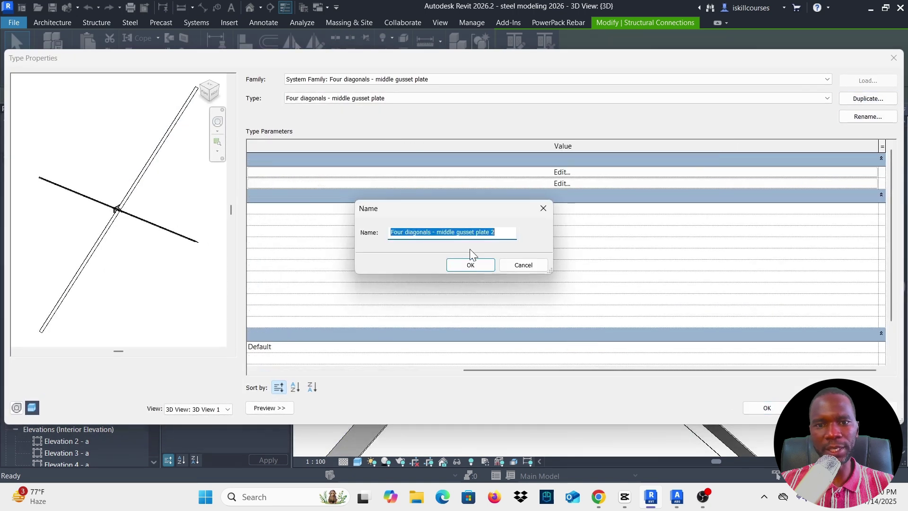
click(472, 268)
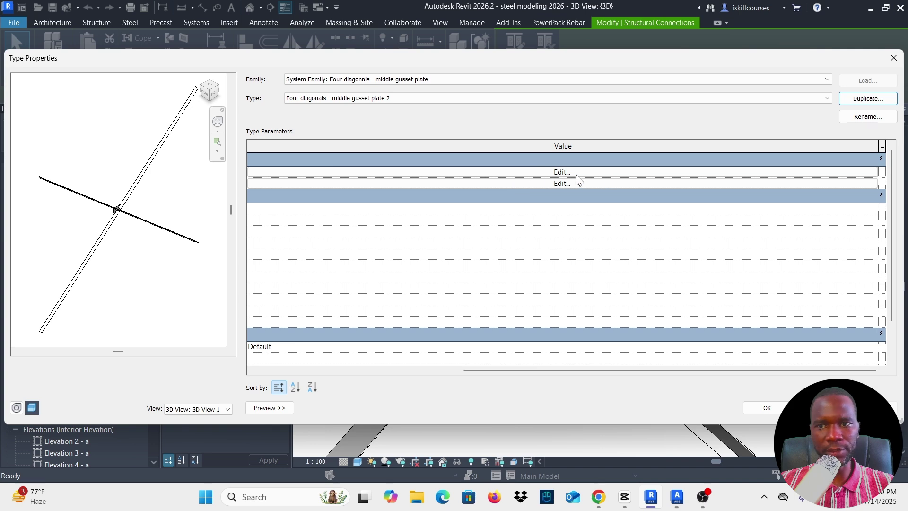
Open the connection type's parameters and orbit the preview to inspect the bolts and plates
click(562, 174)
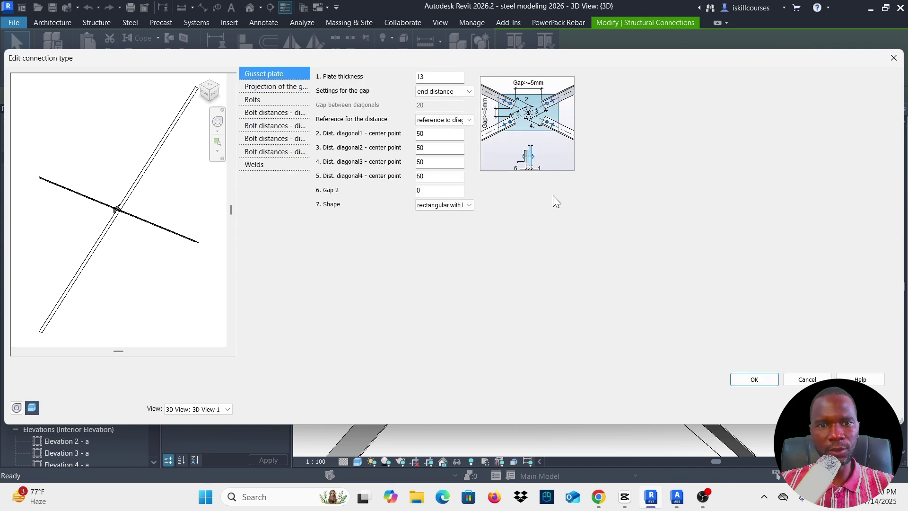
drag(434, 58, 499, 35)
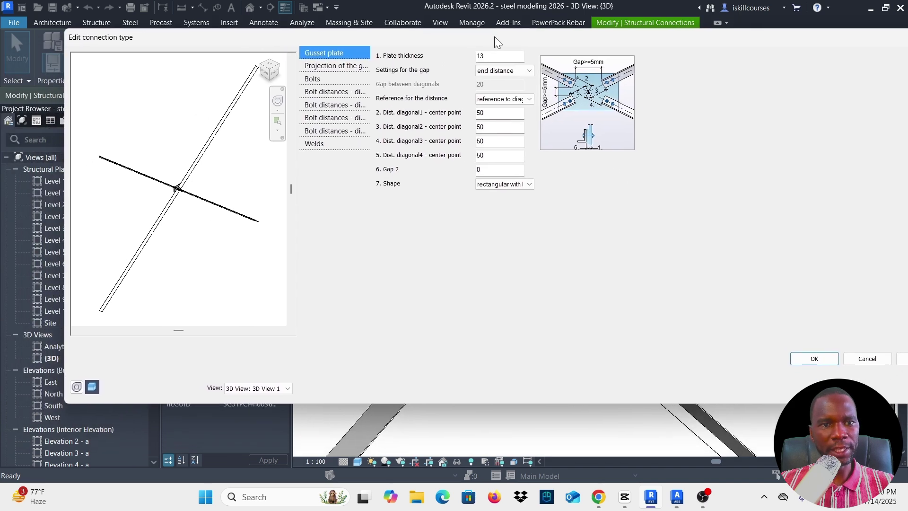
scroll(186, 208, up, 3)
scroll(181, 176, up, 5)
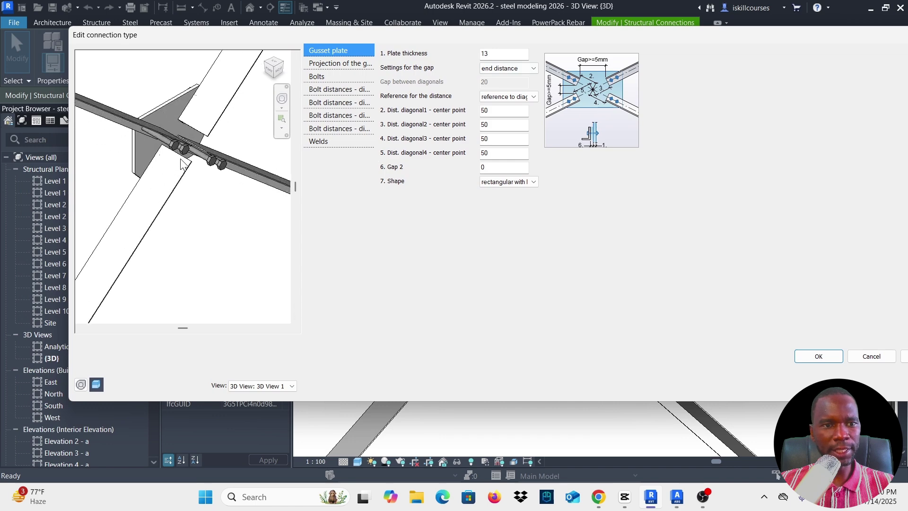
shift+middle_drag(226, 208, 203, 161)
scroll(207, 158, up, 2)
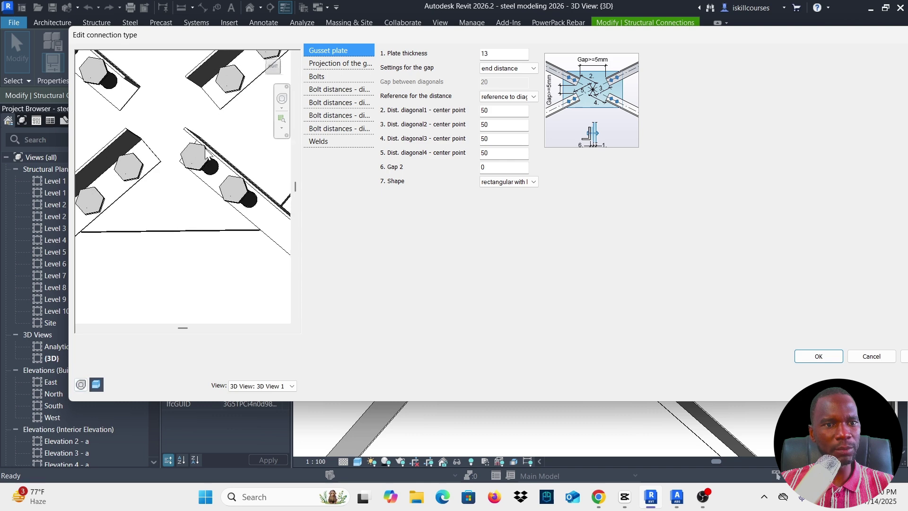
scroll(206, 156, down, 3)
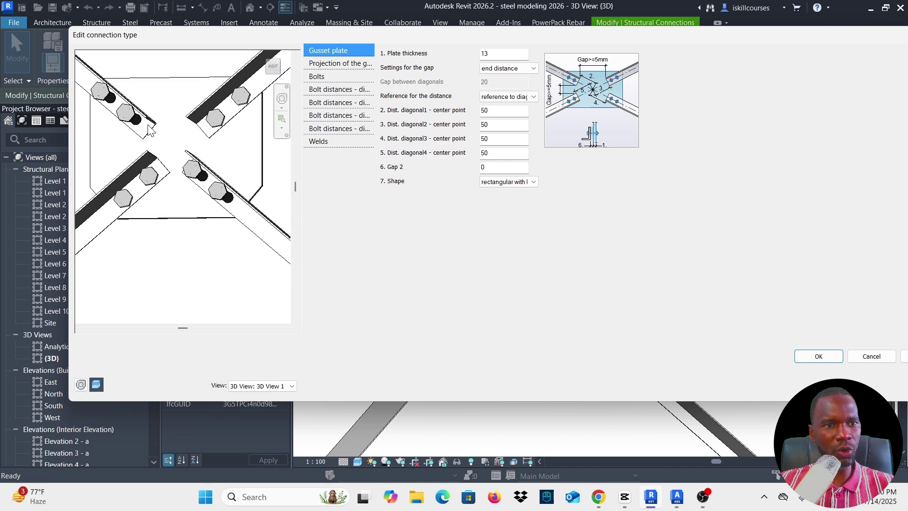
shift+middle_drag(150, 130, 213, 211)
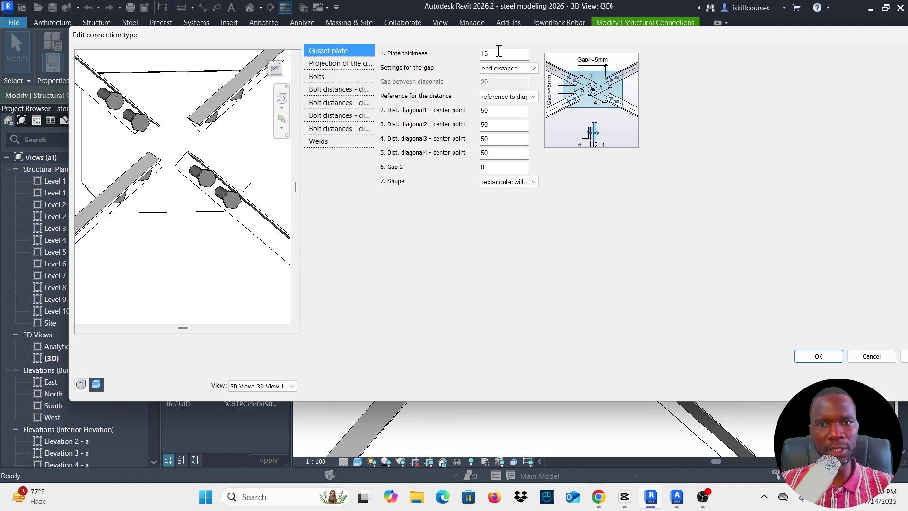
drag(508, 57, 449, 55)
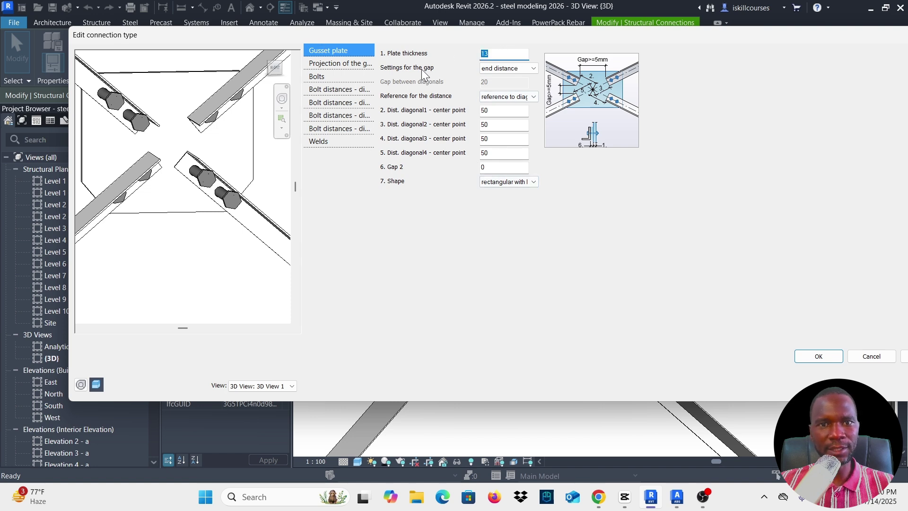
click(534, 68)
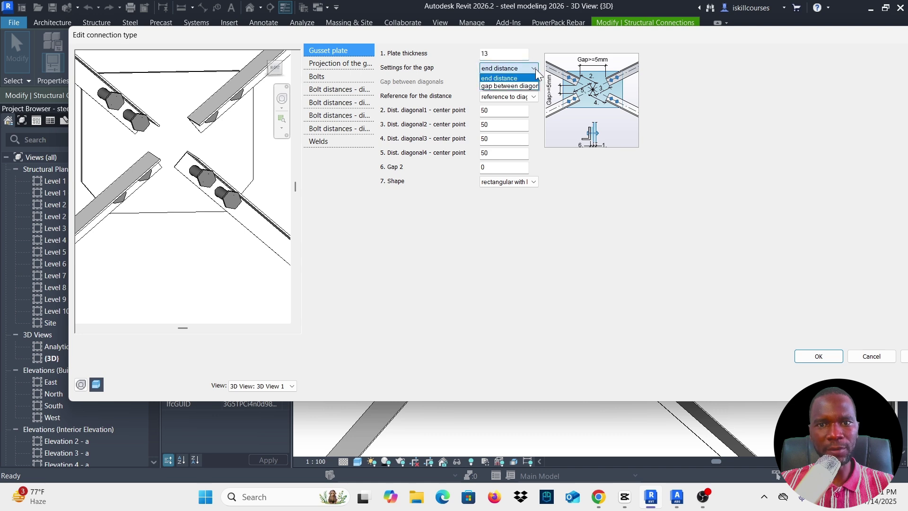
click(514, 86)
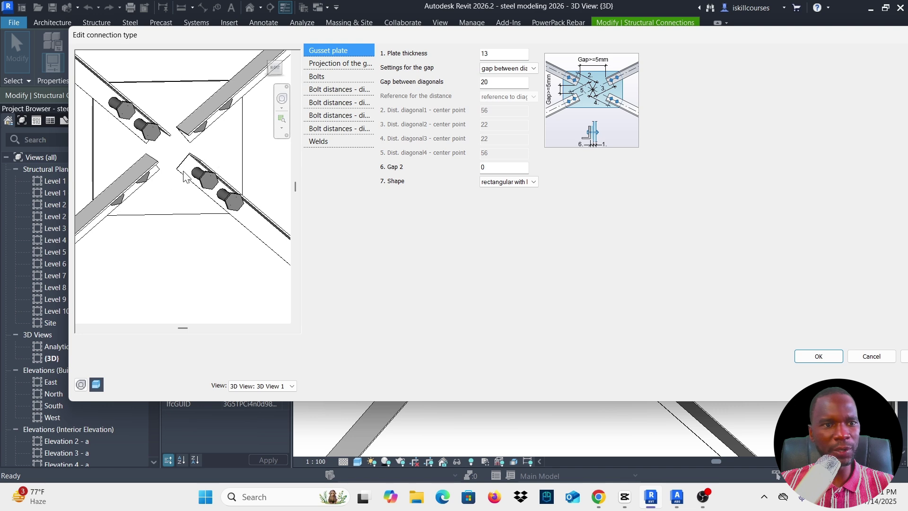
click(511, 68)
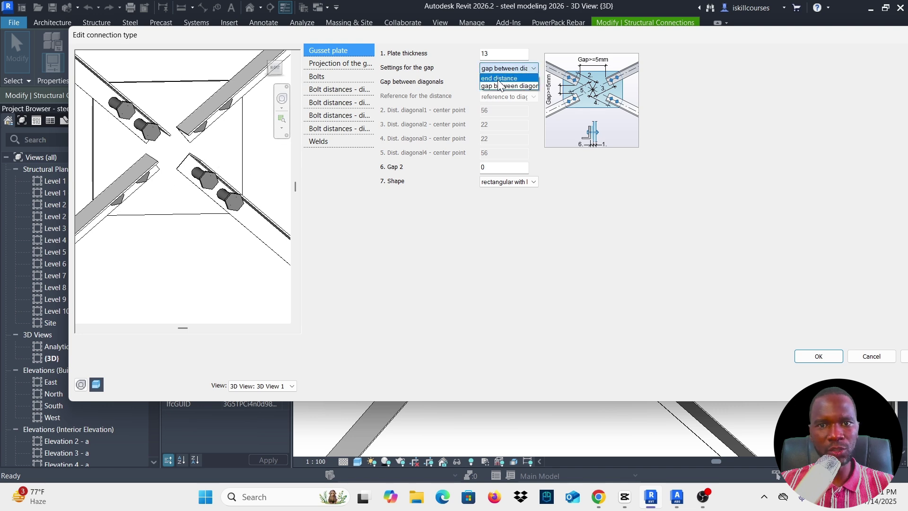
click(500, 81)
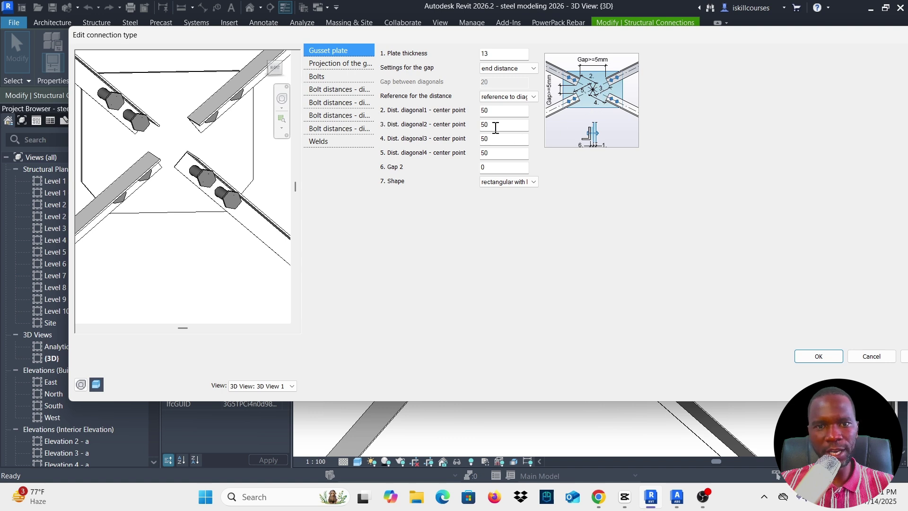
Set Dist. diagonal1 to 100, keeping distances referenced to the diagonal, and check the shifted bolts
double_click(493, 110)
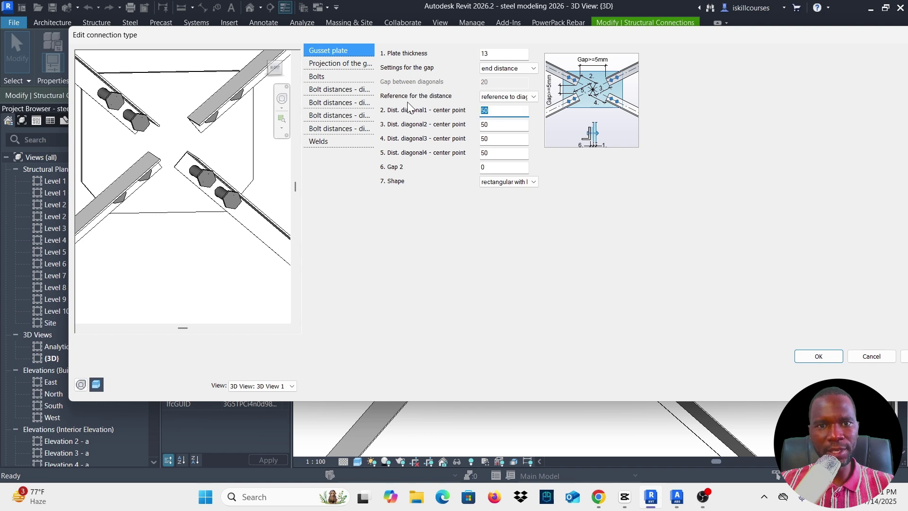
click(534, 97)
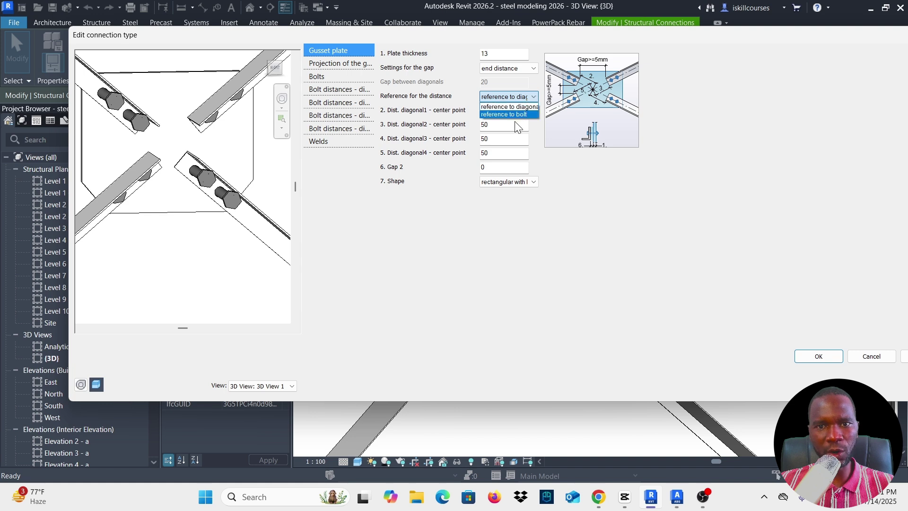
click(518, 107)
double_click(500, 110)
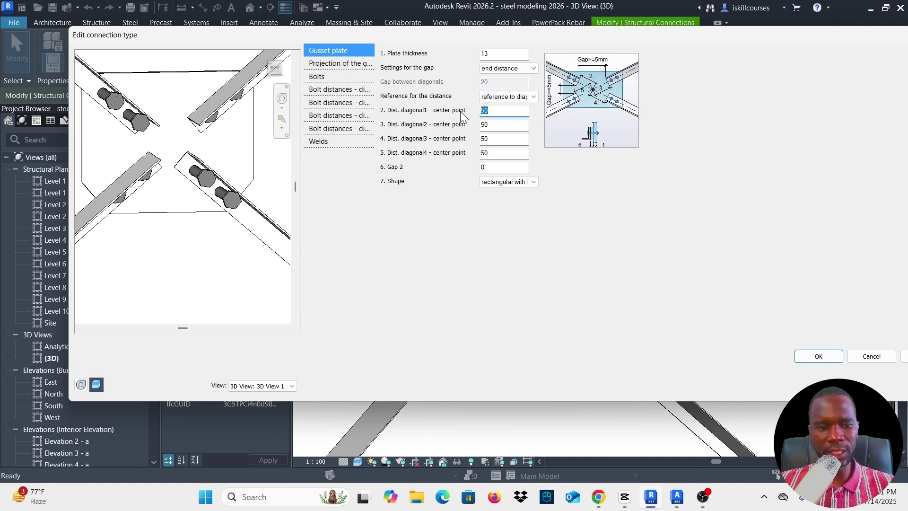
click(500, 127)
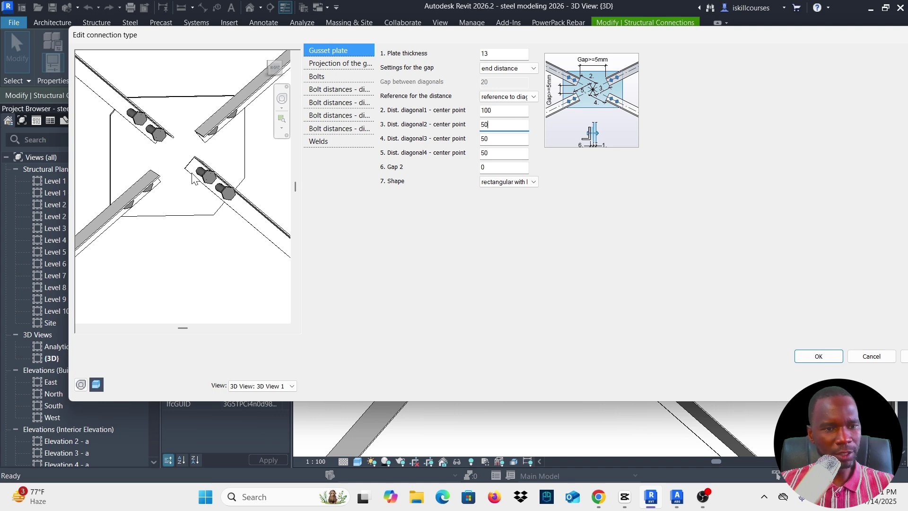
shift+middle_drag(193, 178, 126, 133)
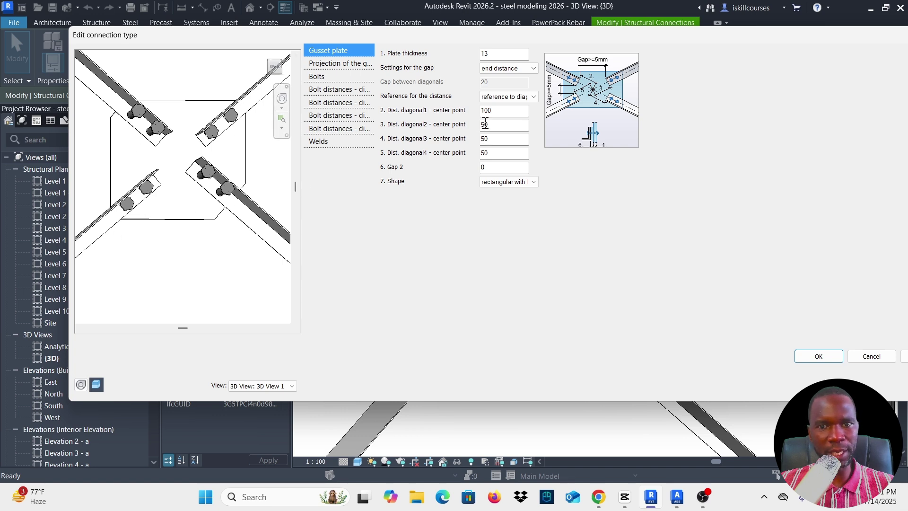
Change Dist. diagonal1 to 200, then restore it to 50
drag(504, 111, 482, 110)
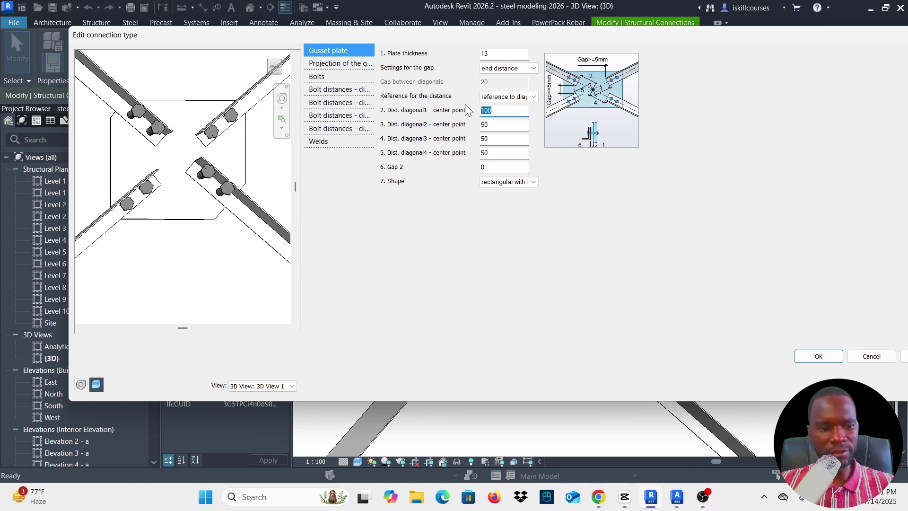
click(496, 125)
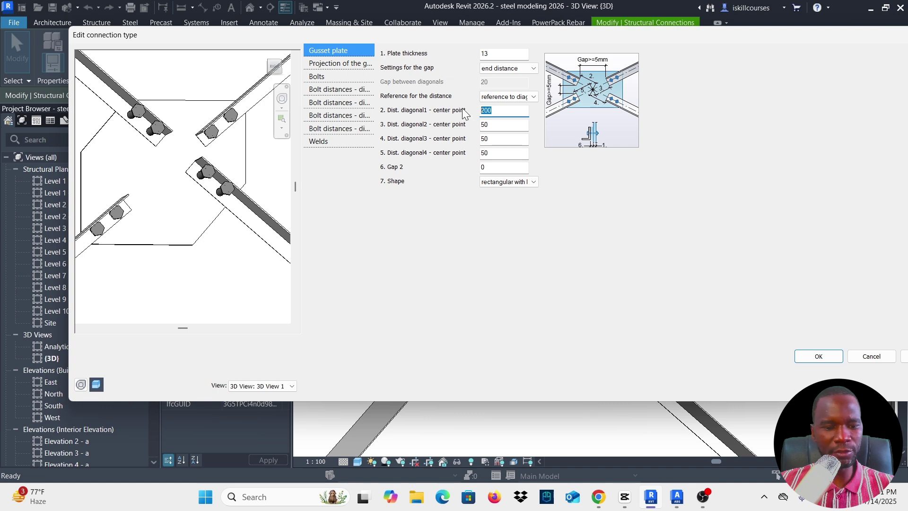
text(50)
click(497, 125)
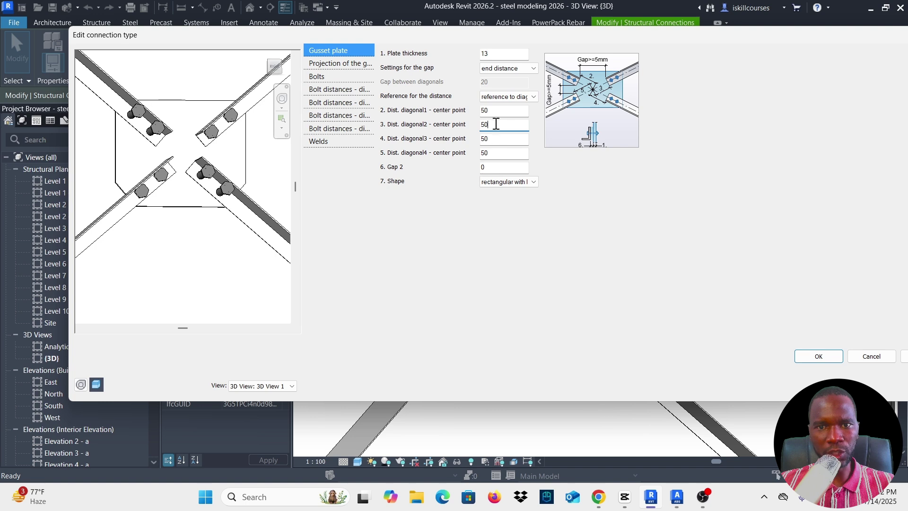
click(345, 65)
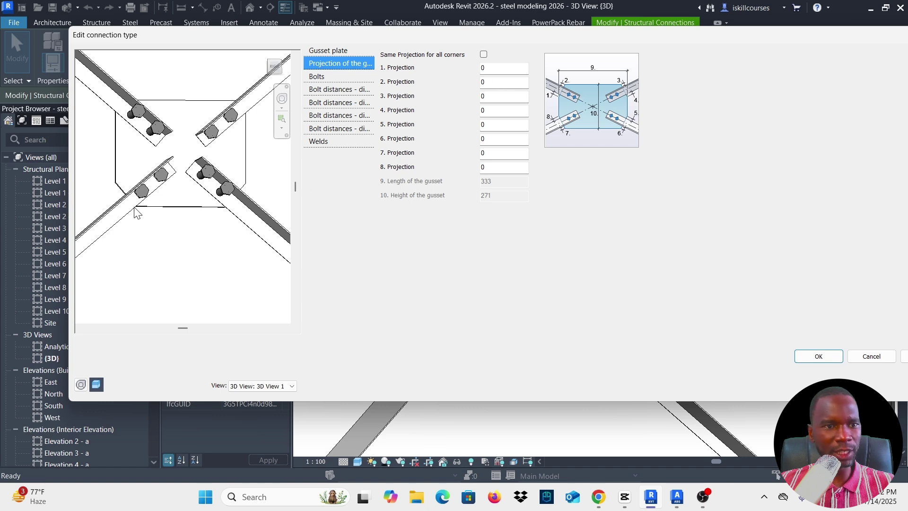
Try a gusset projection of 20 with Same Projection for all corners enabled
click(484, 54)
click(499, 69)
double_click(499, 69)
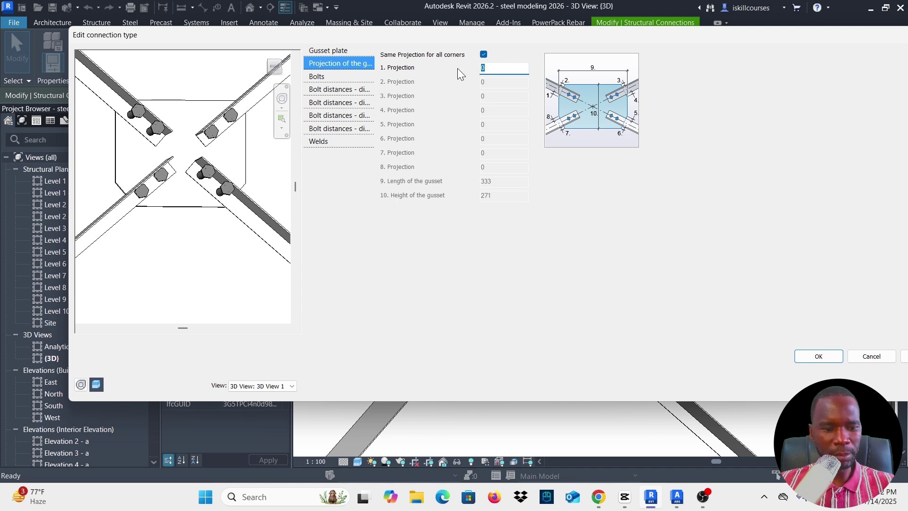
text(20)
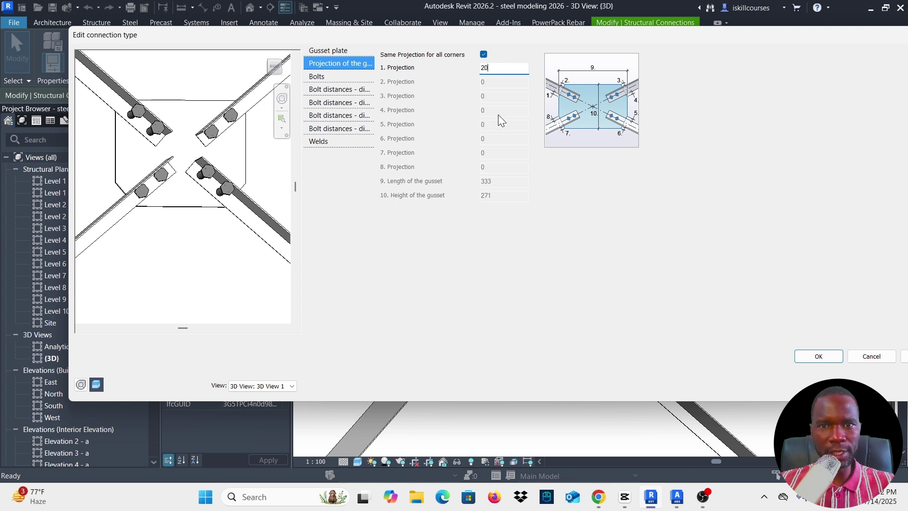
Uncheck Same Projection for all corners and reset Projection 1 to 0
click(483, 54)
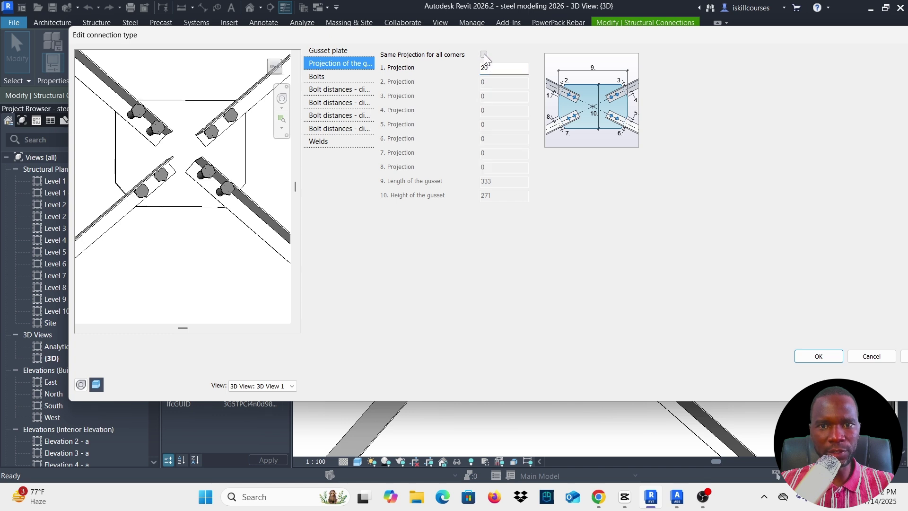
click(483, 54)
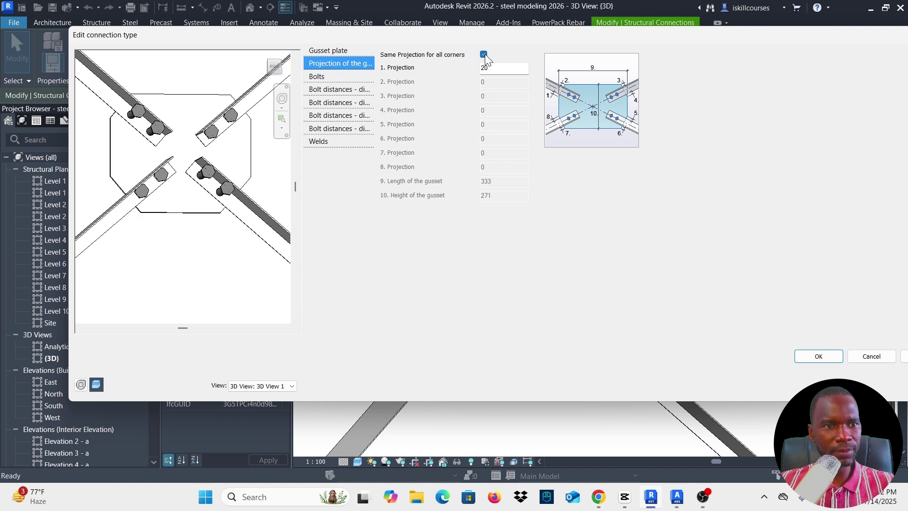
click(483, 55)
double_click(482, 68)
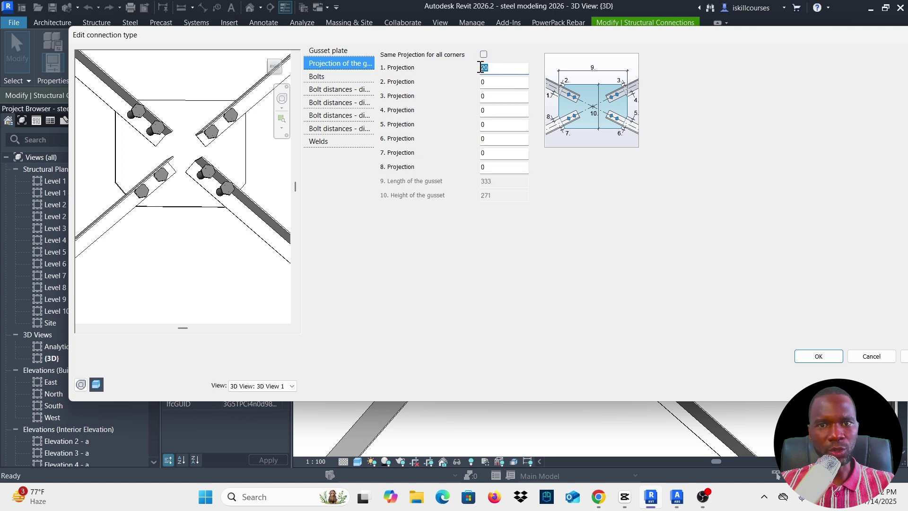
text(0)
click(493, 82)
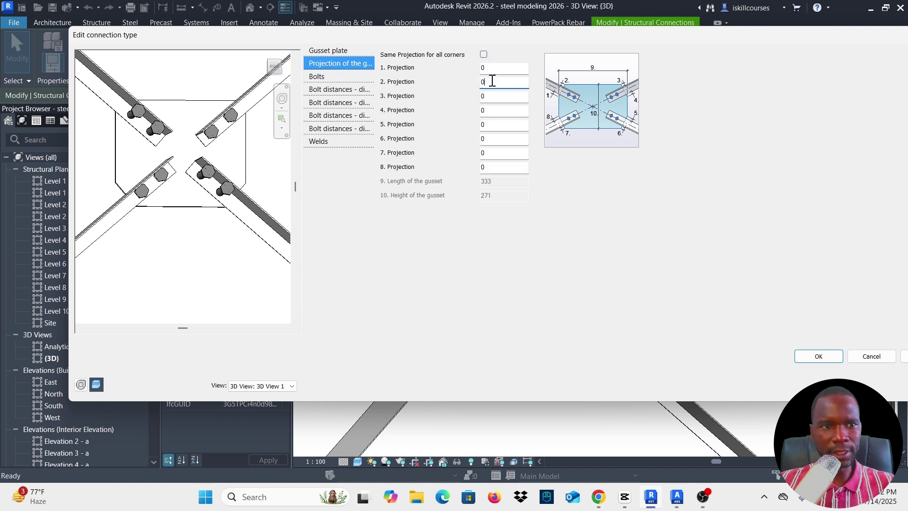
click(316, 78)
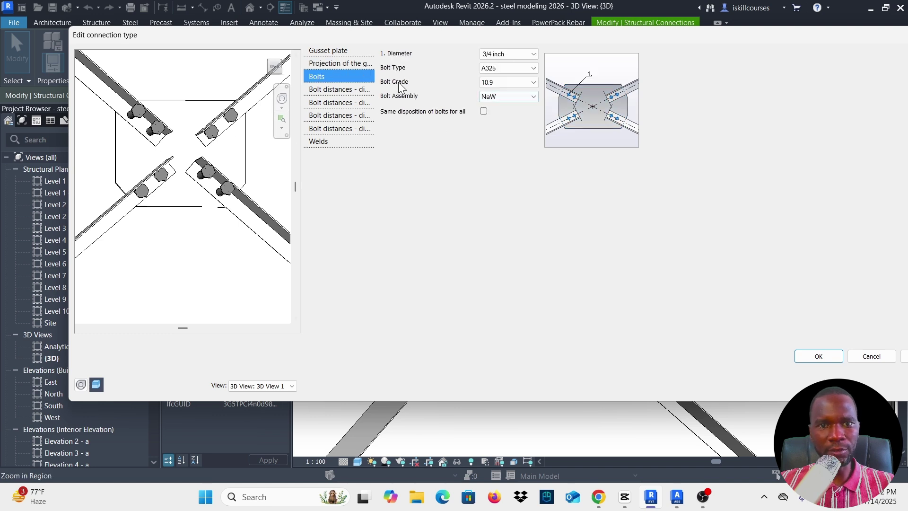
Set the bolts to the XOX type with 12.00 mm diameter, keeping grade 4.6
click(534, 68)
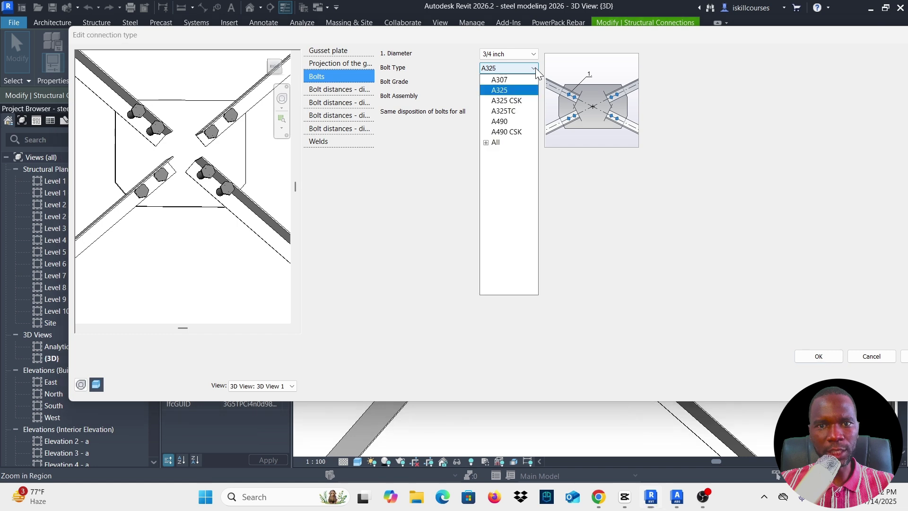
click(486, 143)
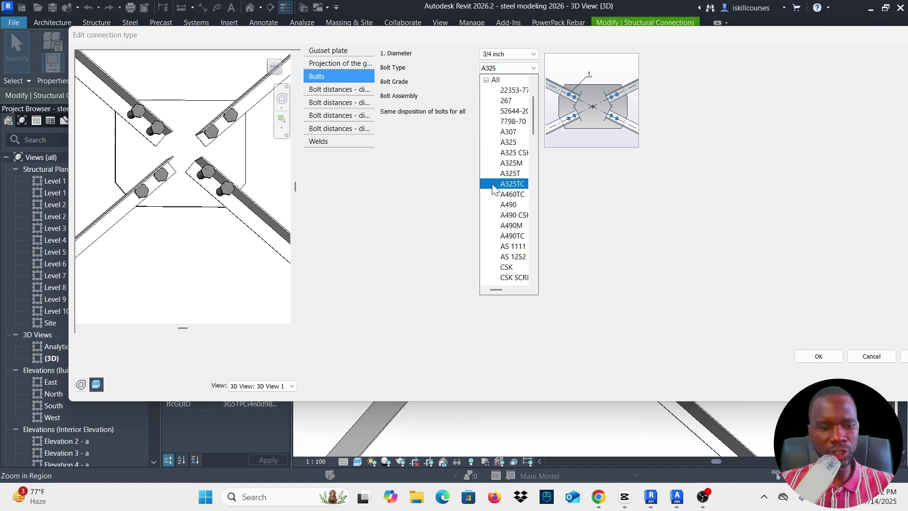
scroll(494, 189, down, 5)
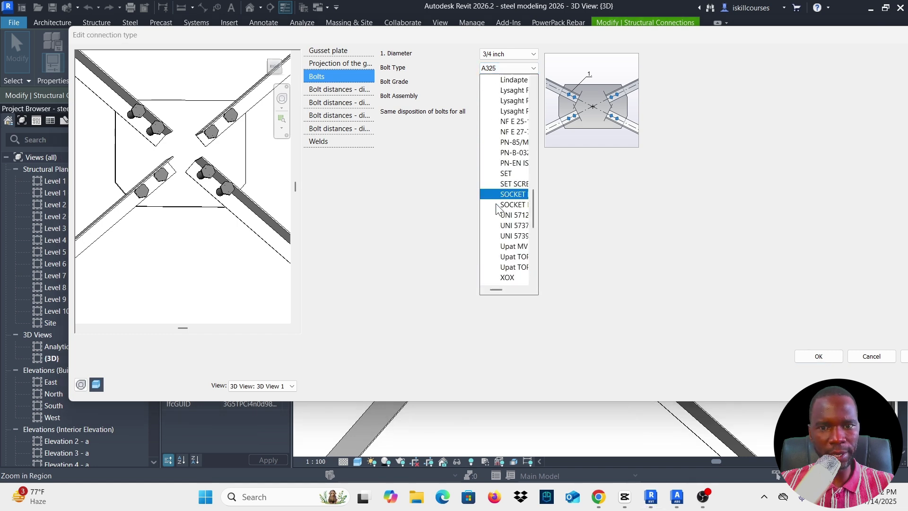
click(510, 273)
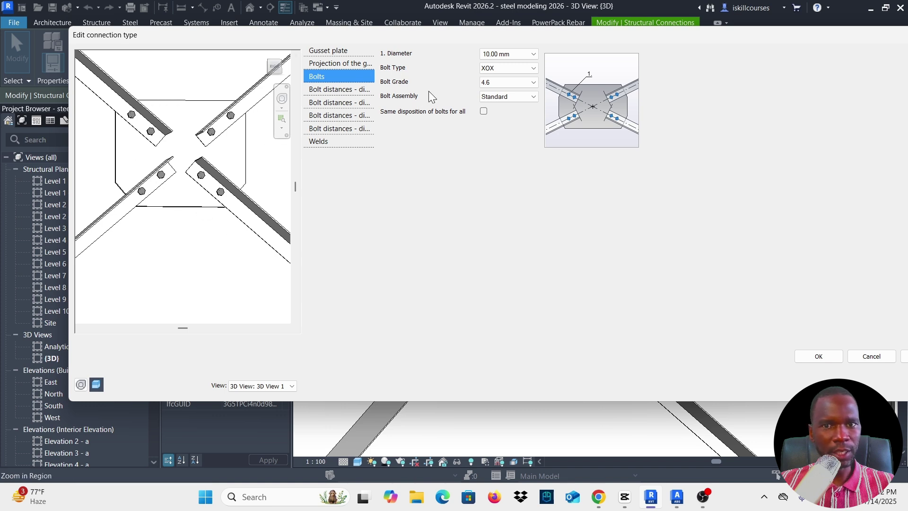
click(534, 54)
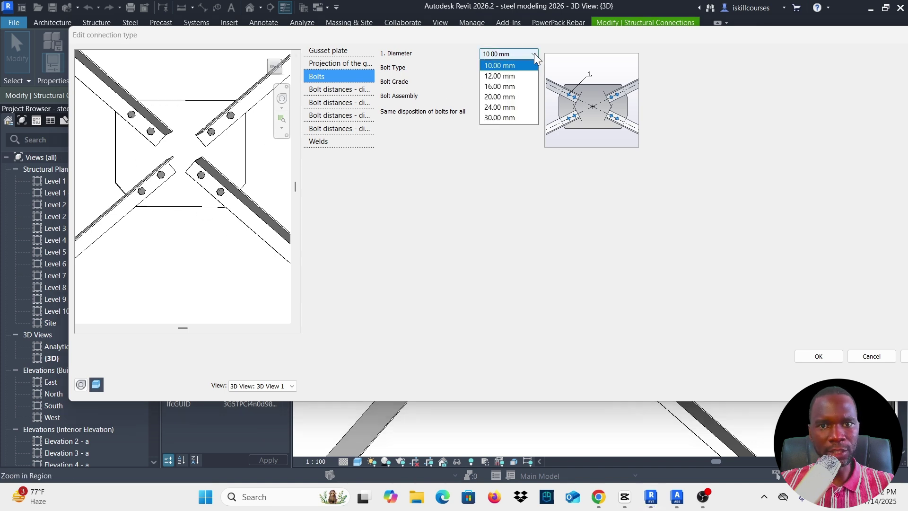
click(500, 75)
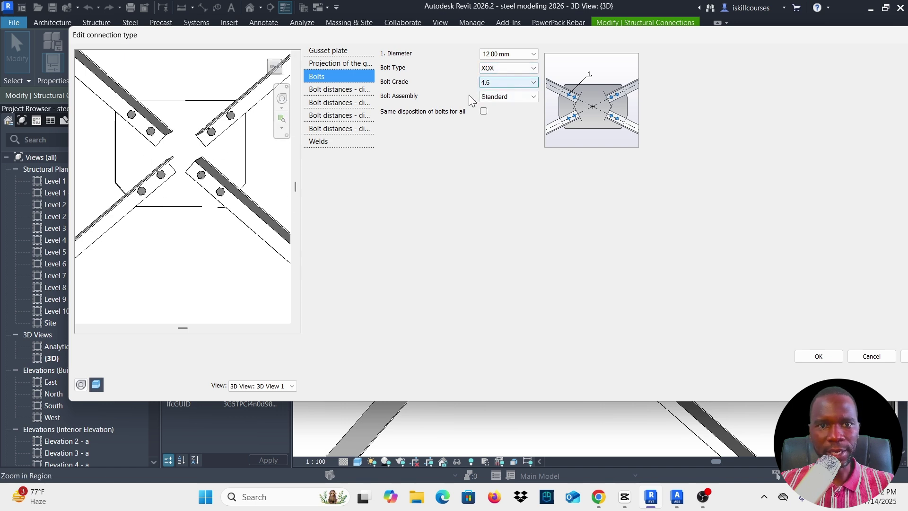
click(535, 81)
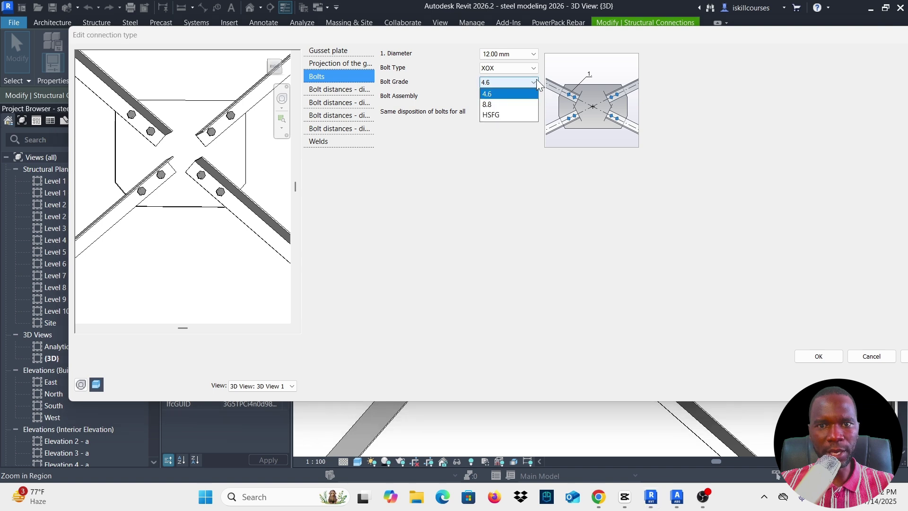
click(494, 195)
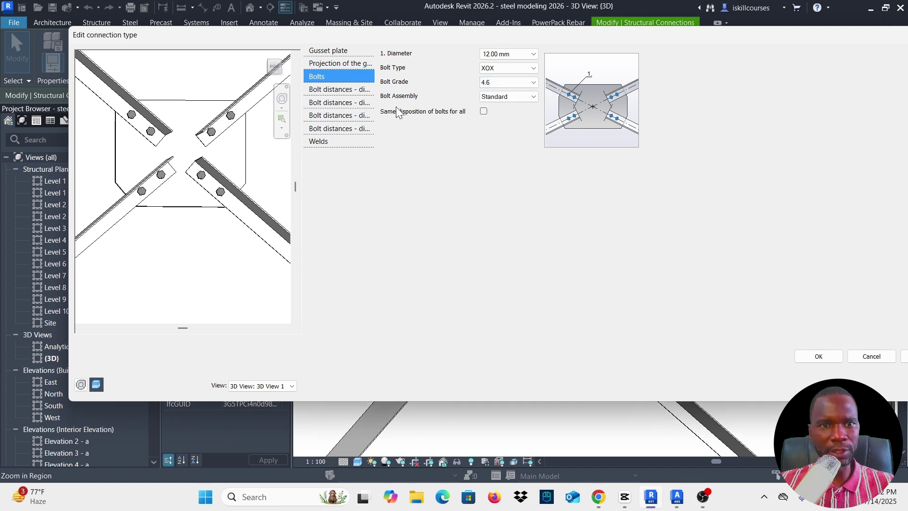
click(332, 90)
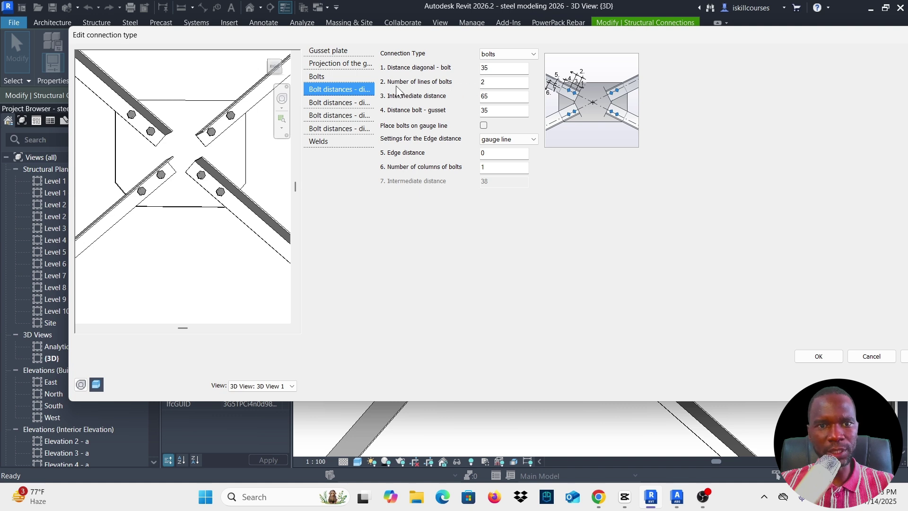
click(534, 55)
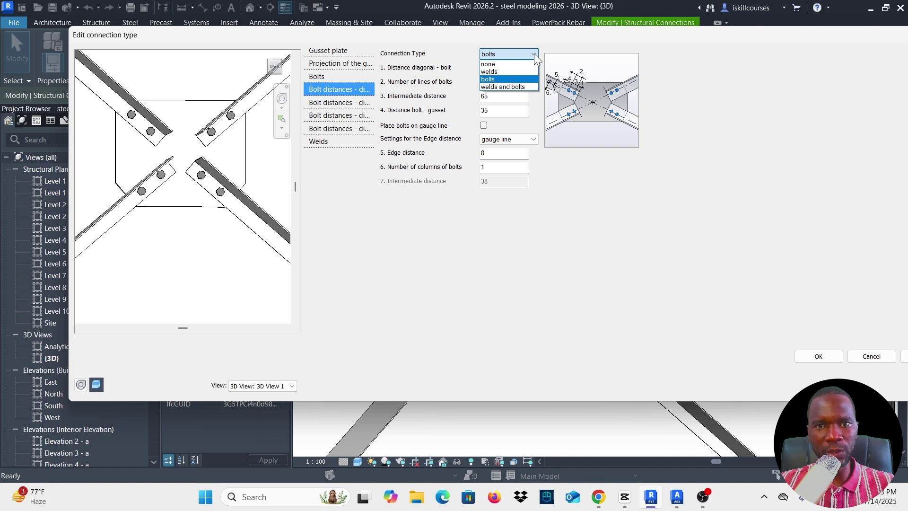
click(492, 72)
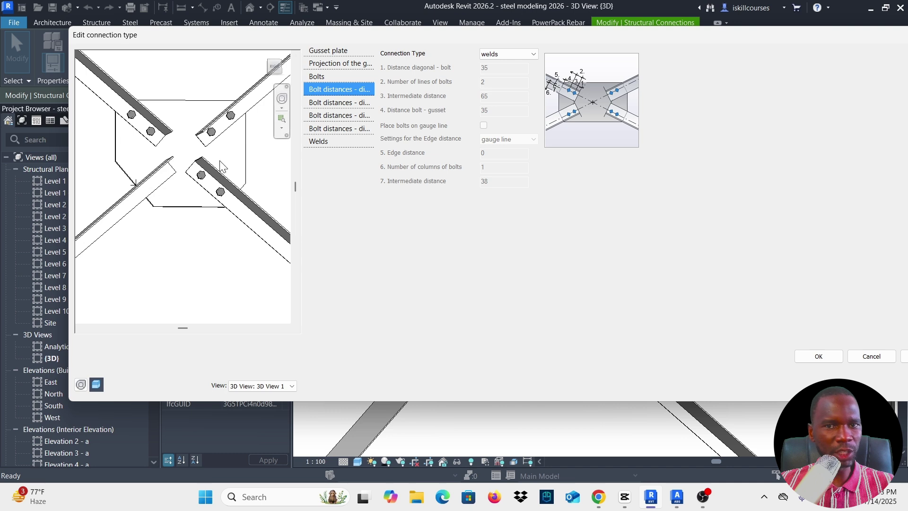
click(531, 54)
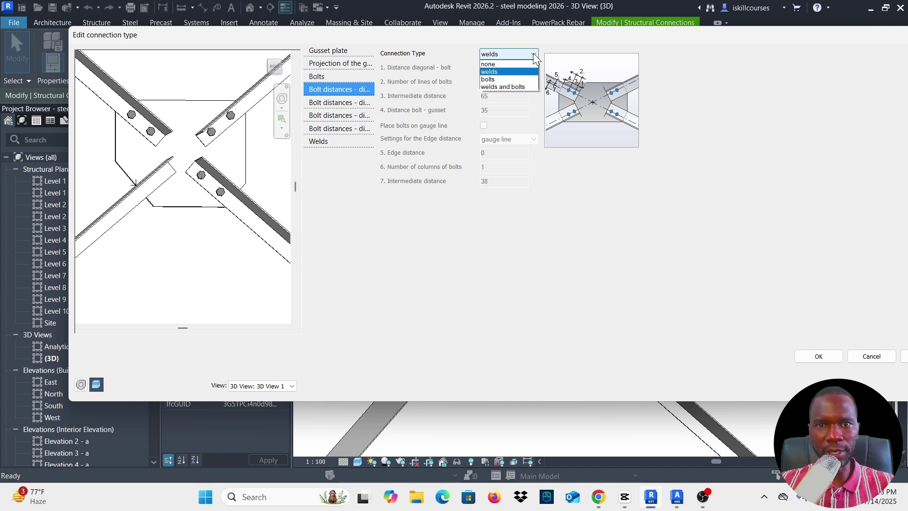
click(491, 79)
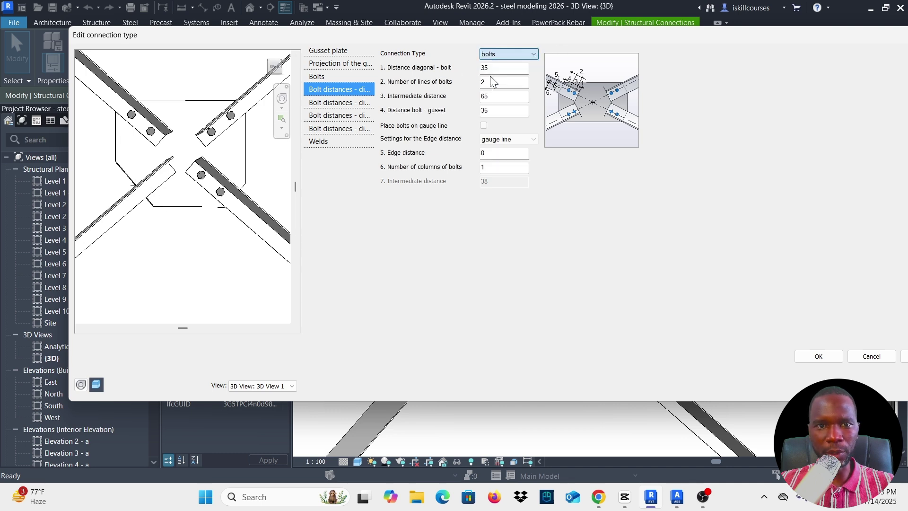
Review the bolt distance pages of diagonals 2, 3 and 4, then return to diagonal 1
click(334, 102)
click(336, 114)
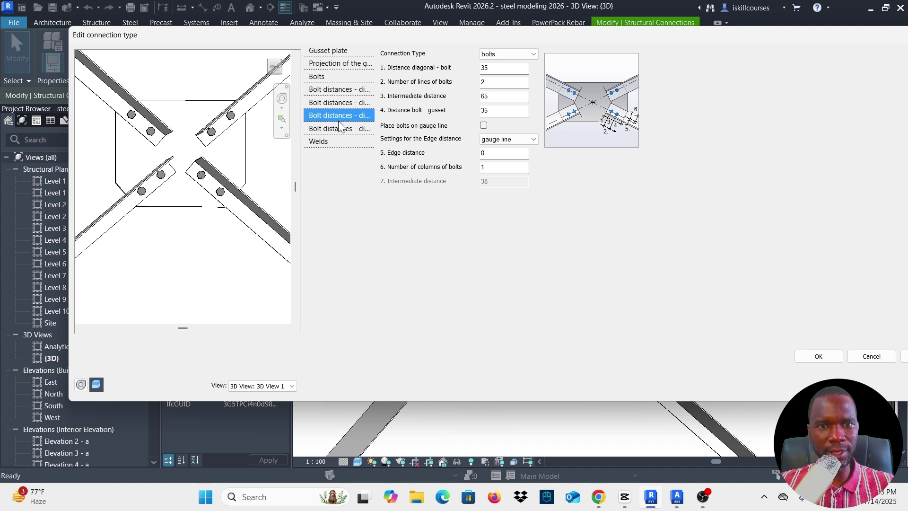
click(340, 128)
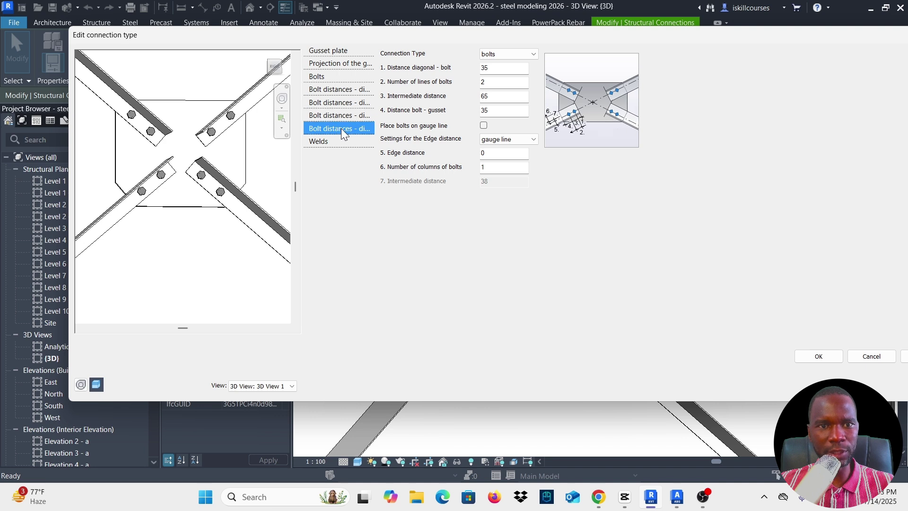
click(338, 90)
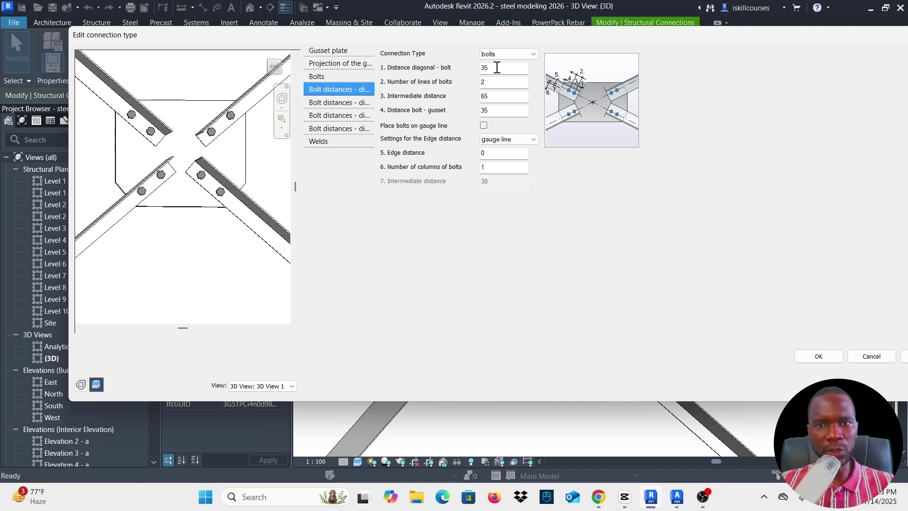
Set diagonal 1's diagonal-to-bolt distance to 40 and intermediate distance to 35
drag(497, 68, 472, 66)
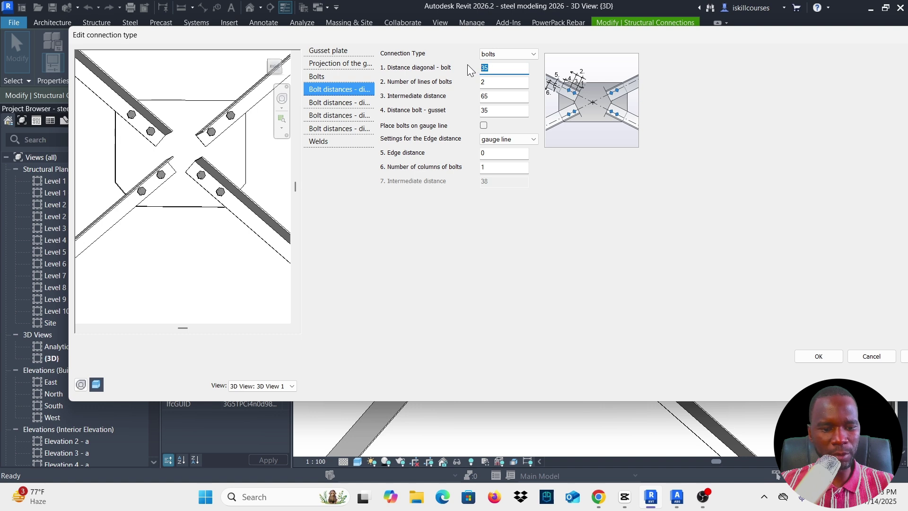
text(40)
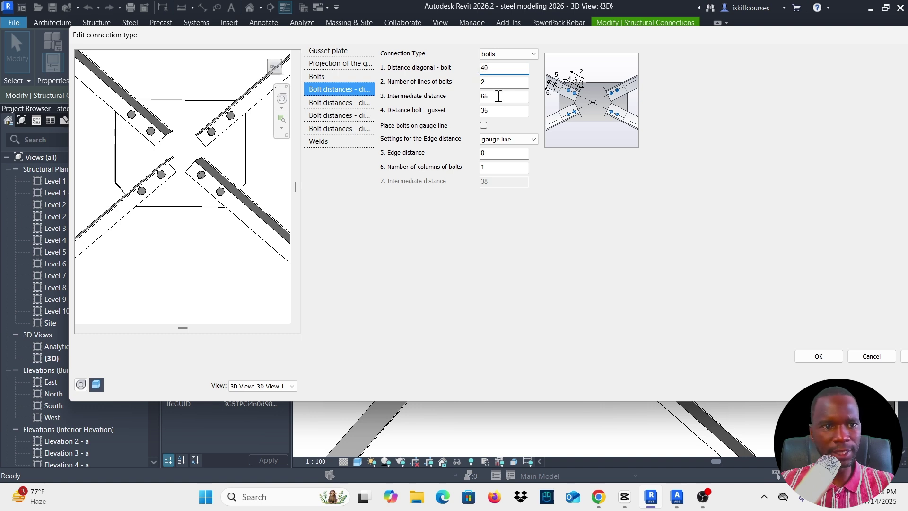
click(498, 96)
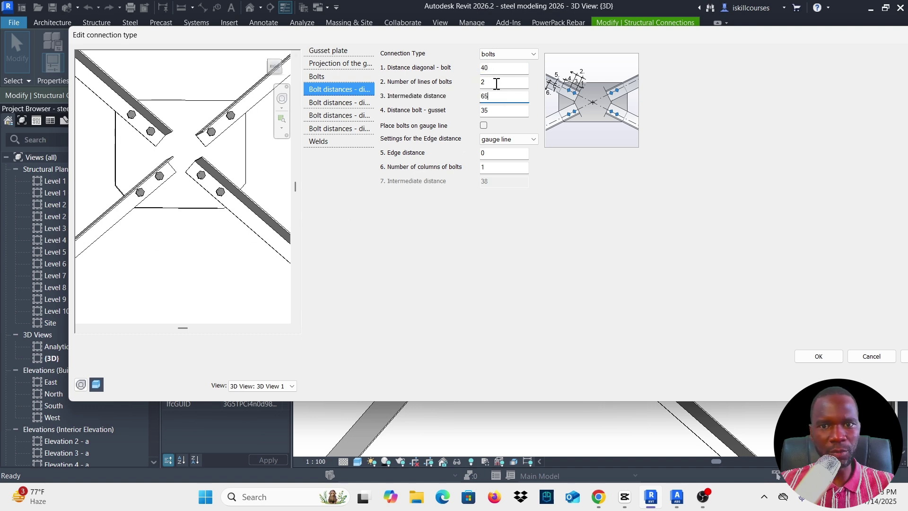
drag(497, 97, 460, 96)
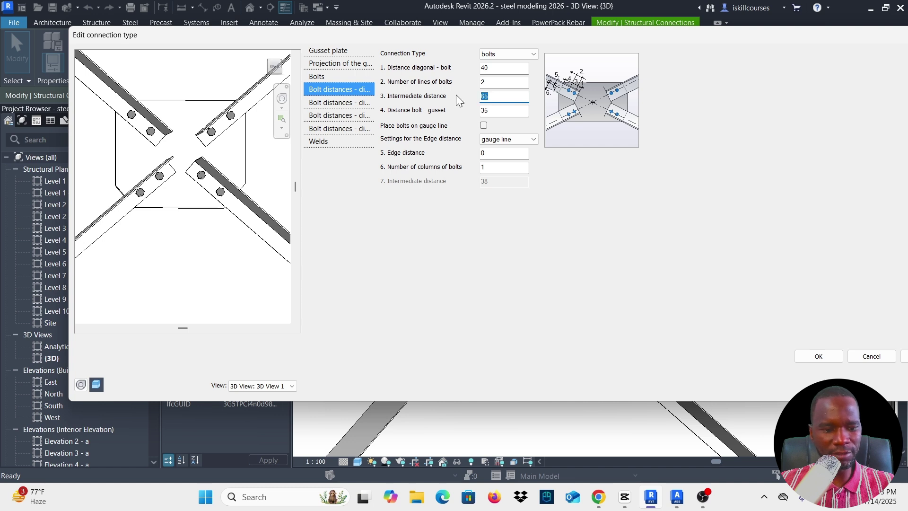
text(35)
click(498, 66)
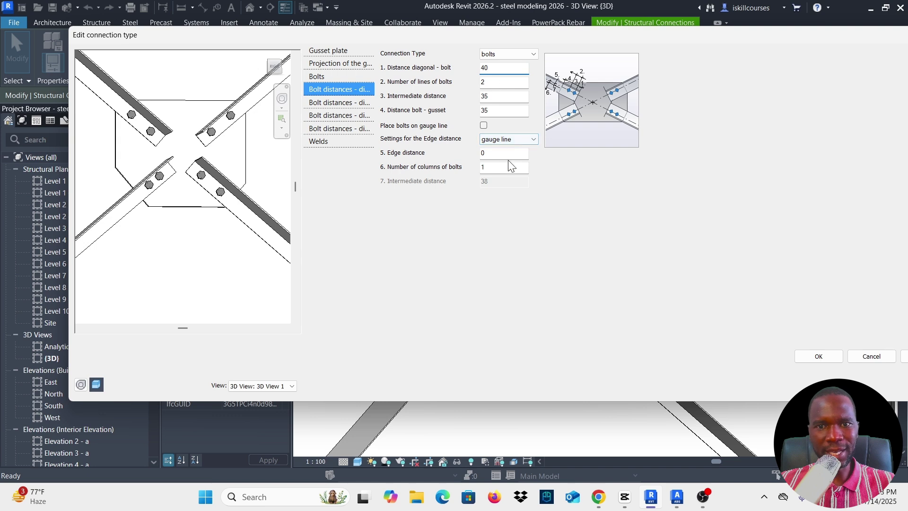
Compare with diagonal 2, then change diagonal 1's intermediate distance to 65
click(341, 104)
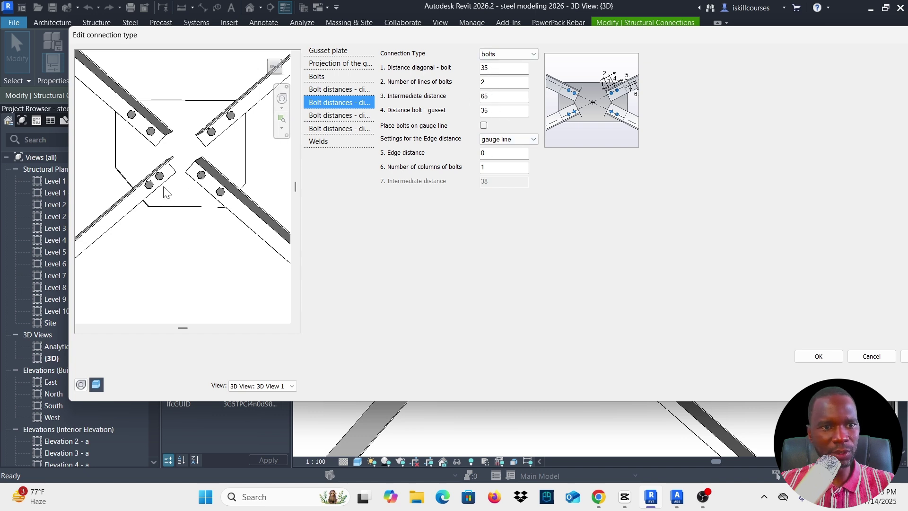
click(331, 91)
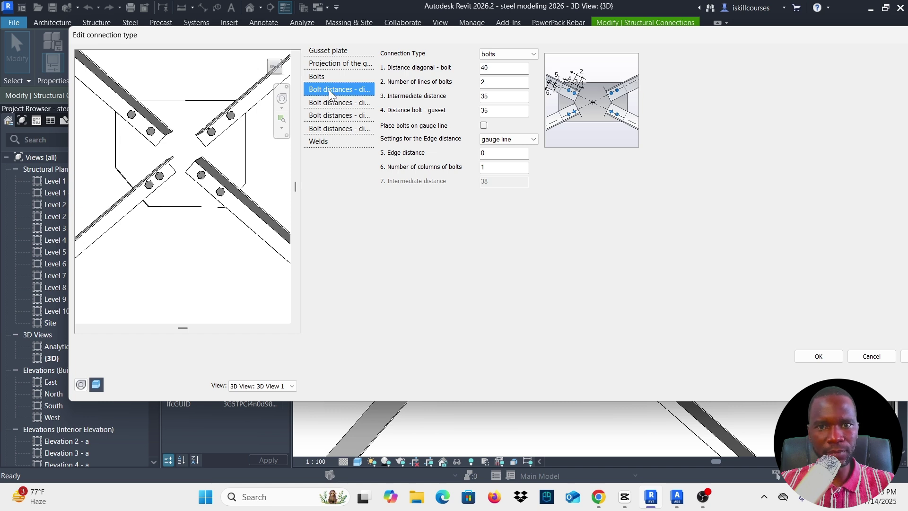
double_click(493, 98)
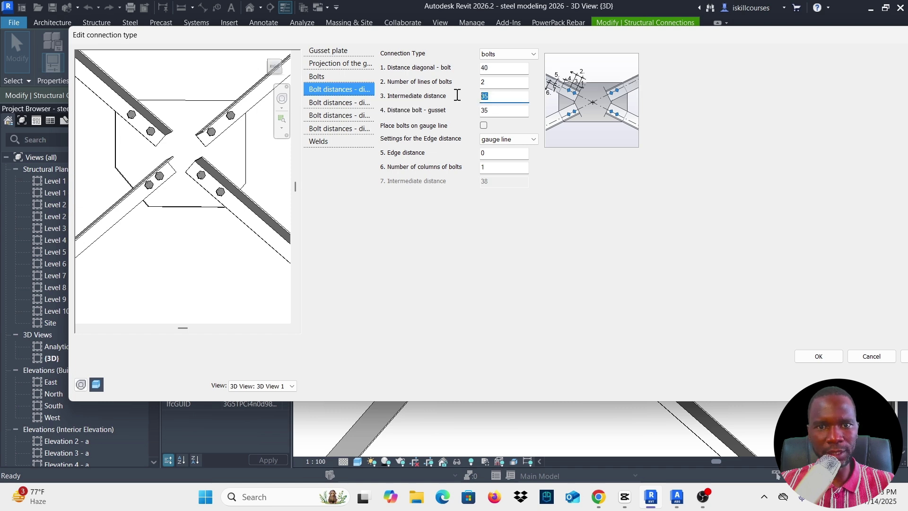
text(65)
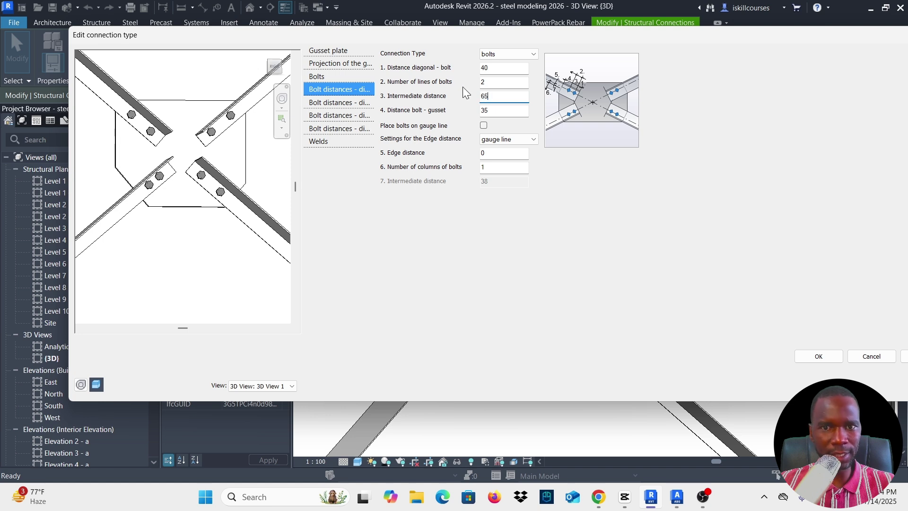
click(495, 111)
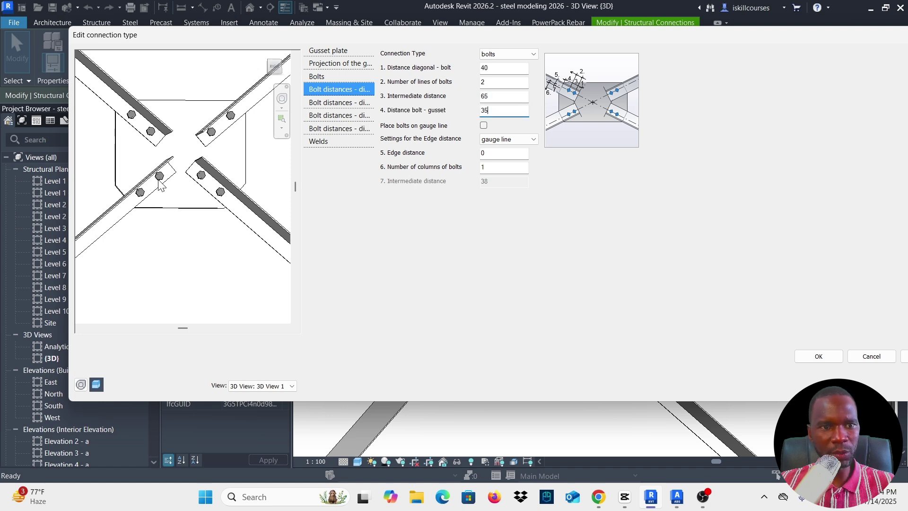
Review the other diagonals' bolt distance pages and the Welds page
click(339, 105)
click(339, 116)
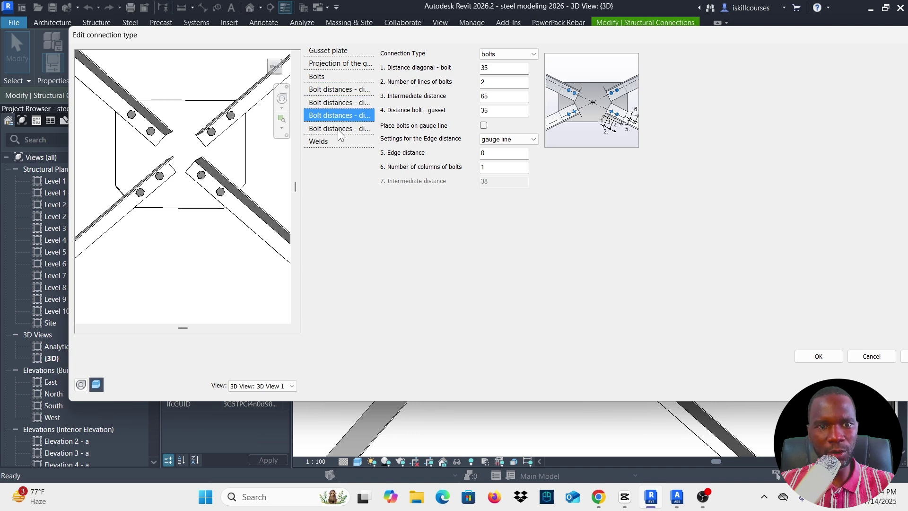
click(340, 128)
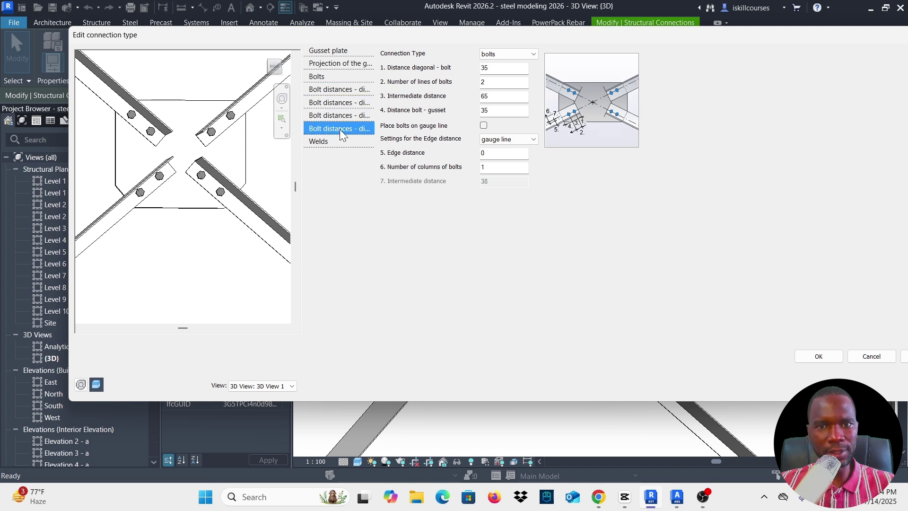
click(319, 142)
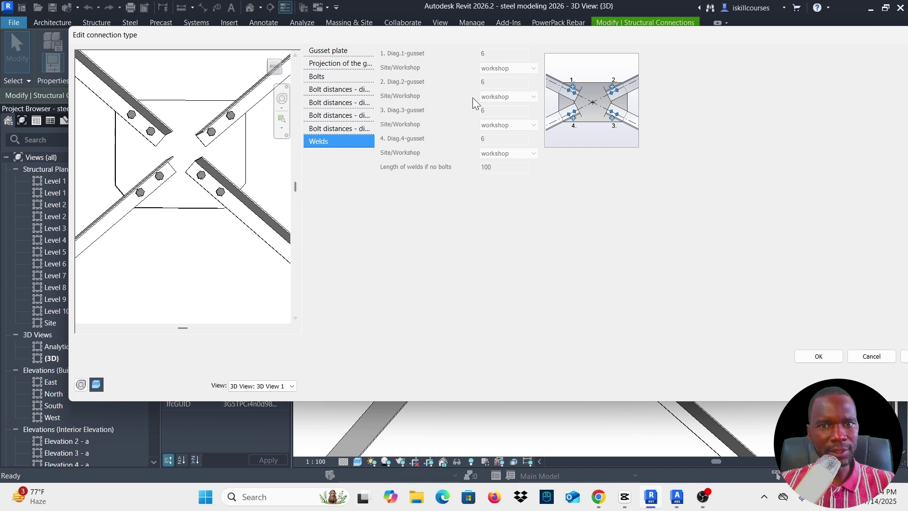
Recheck the bolt diameter, type and grade, then accept the connection type changes
click(322, 80)
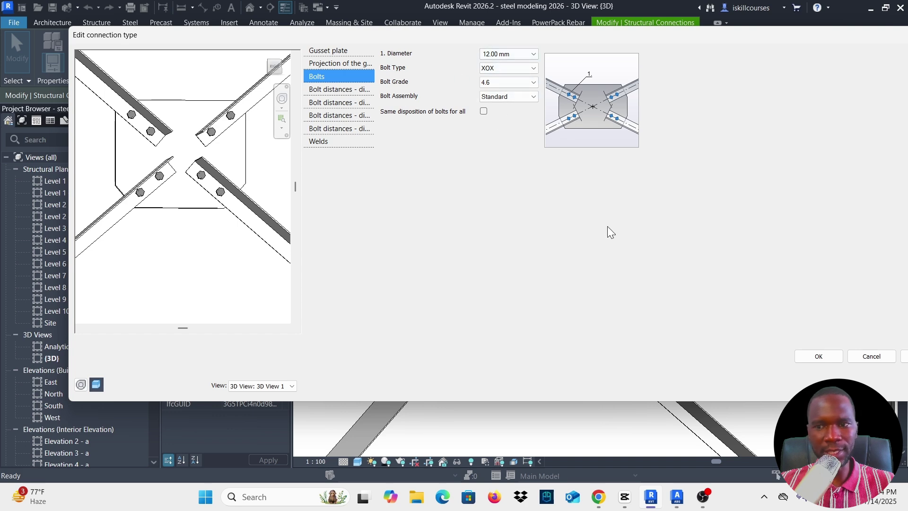
click(821, 355)
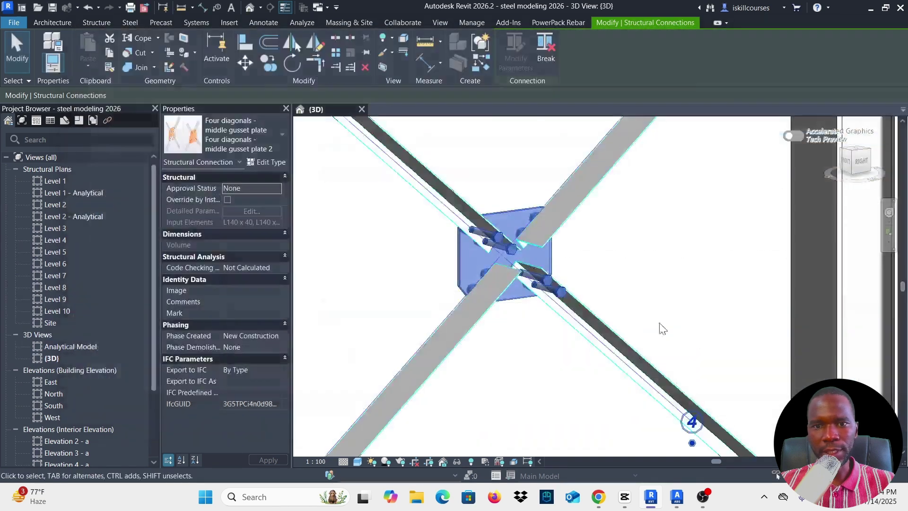
Close Type Properties, inspect the connection's bolts up close, then switch to Advance Steel's Drawing3.dwg
click(834, 384)
click(654, 286)
scroll(520, 284, up, 4)
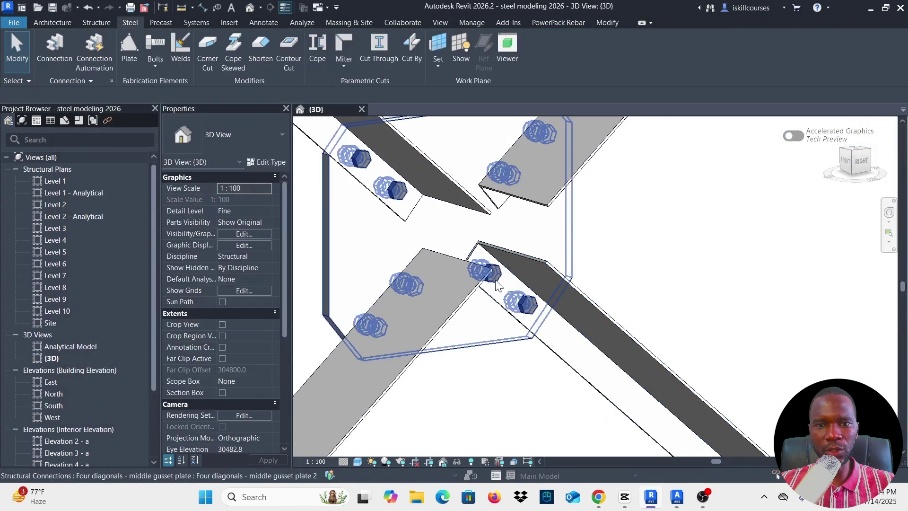
click(496, 283)
shift+middle_drag(657, 239, 659, 217)
key(Escape)
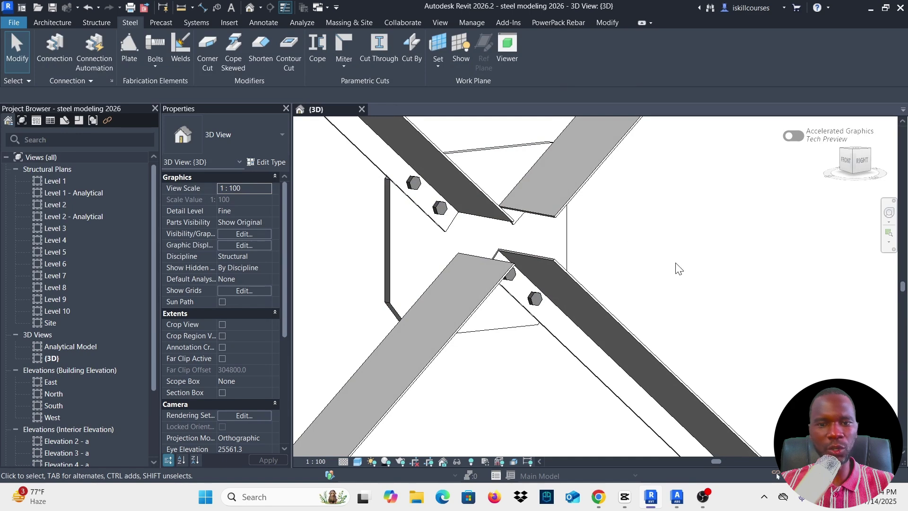
mouse_move(680, 501)
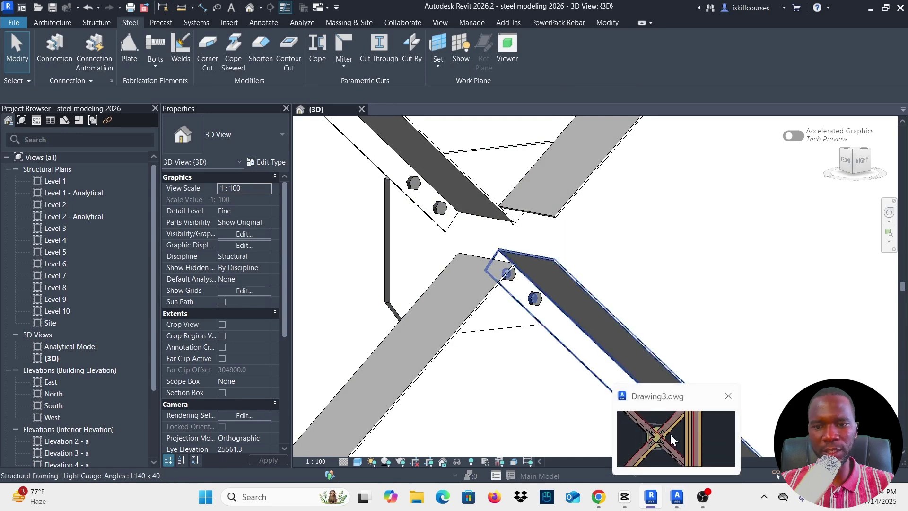
click(675, 443)
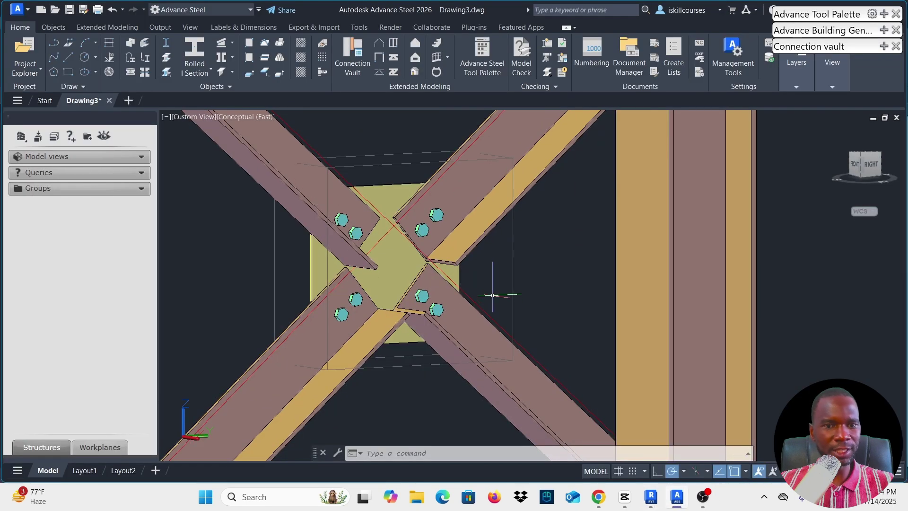
Open the centre gusset connection's Gusset plate settings, keeping 10.00 thickness and End distance gap
mouse_move(496, 295)
shift+middle_down()
mouse_move(488, 257)
mouse_move(496, 288)
mouse_move(508, 282)
shift+middle_up()
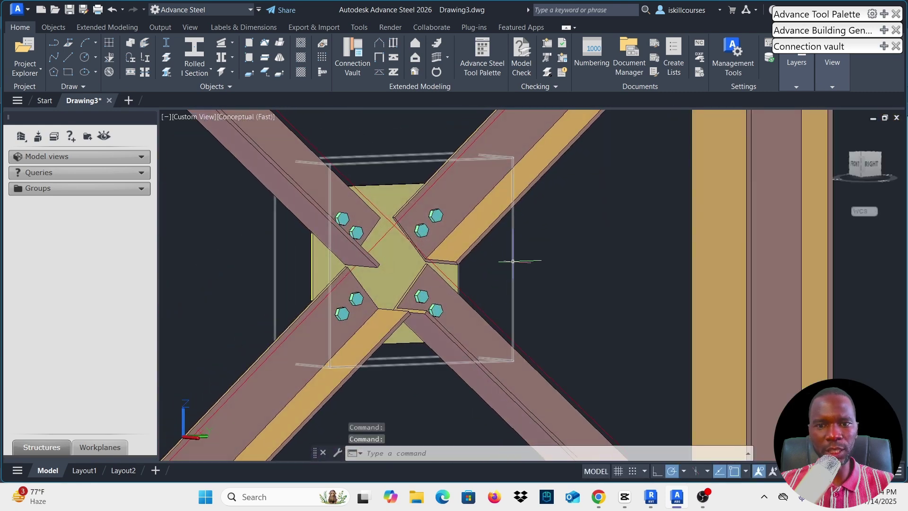
double_click(512, 263)
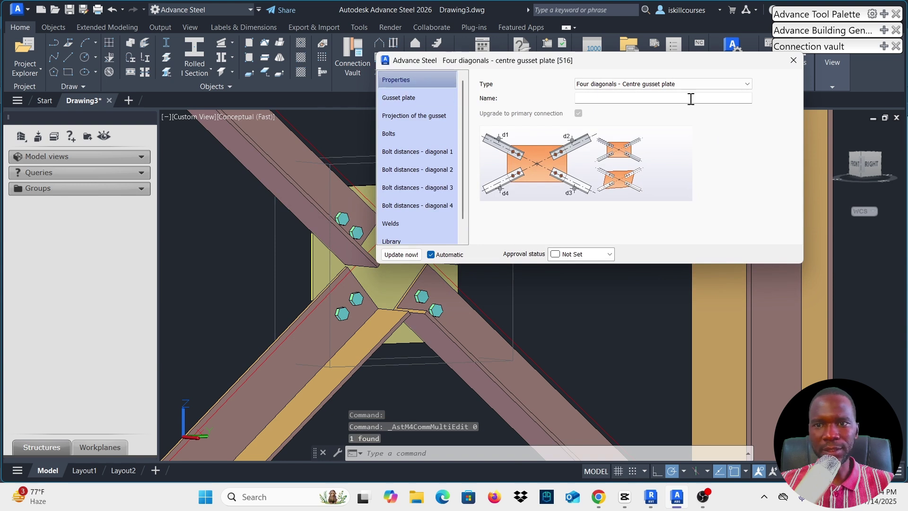
click(747, 85)
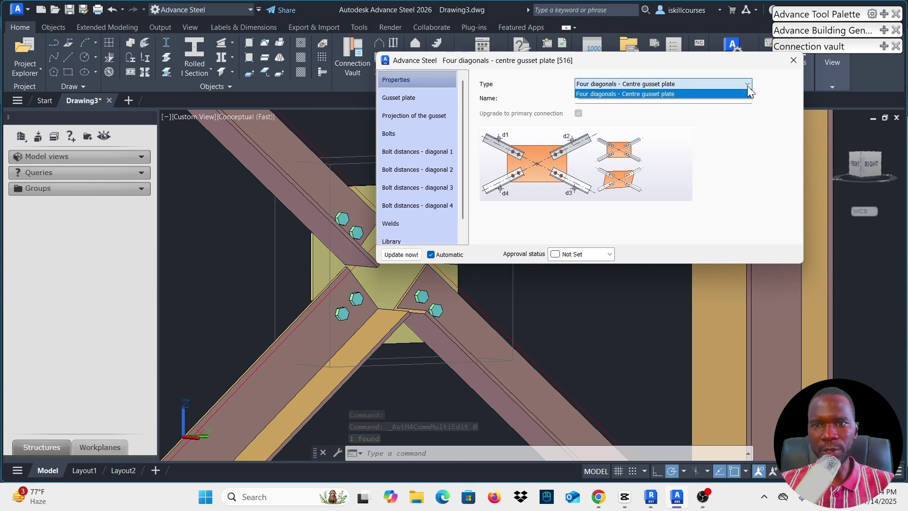
click(749, 88)
click(398, 97)
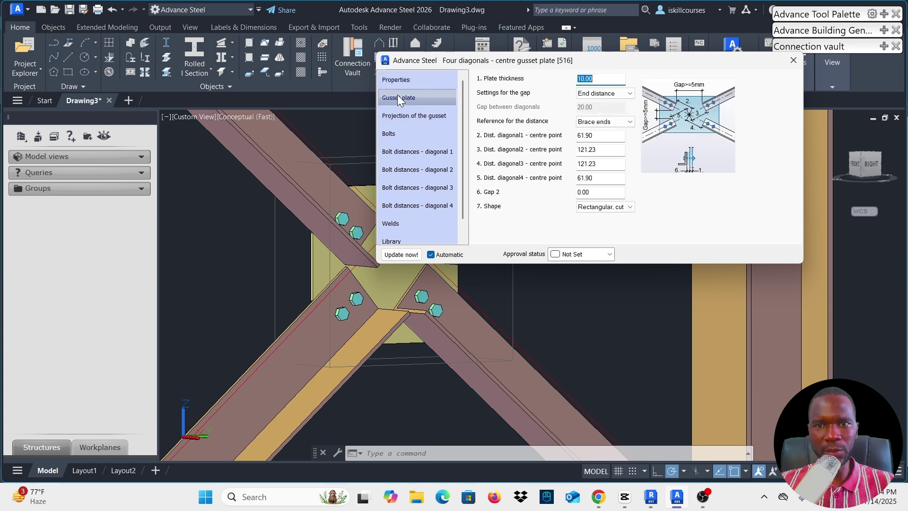
click(605, 81)
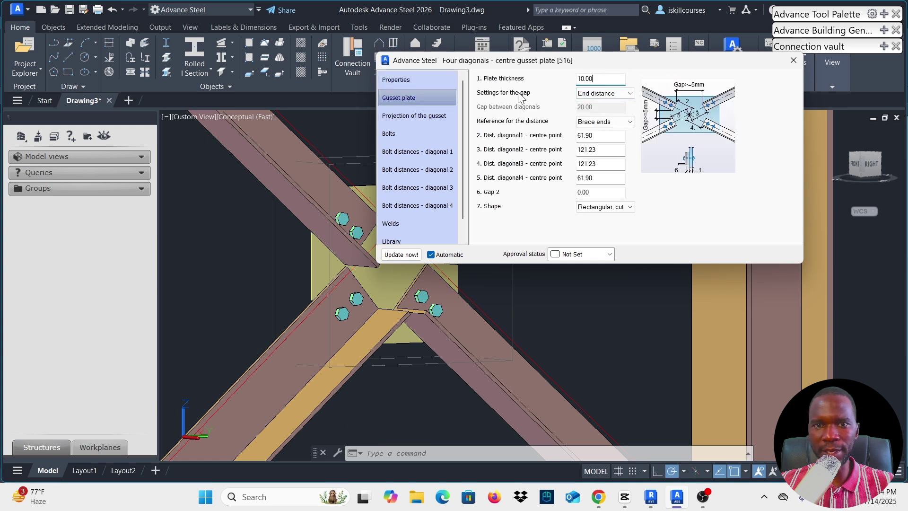
click(630, 93)
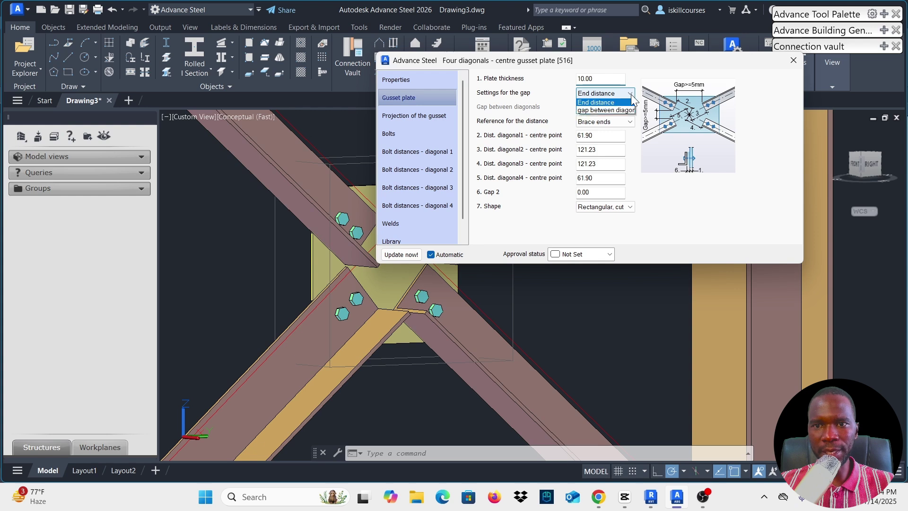
click(597, 103)
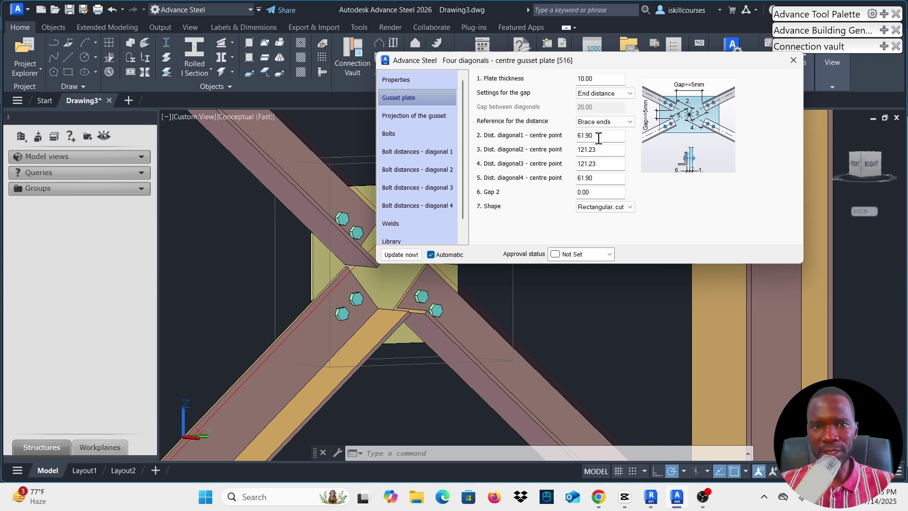
Change Dist. diagonal1 - centre point from 61.90 to 60
scroll(284, 256, down, 2)
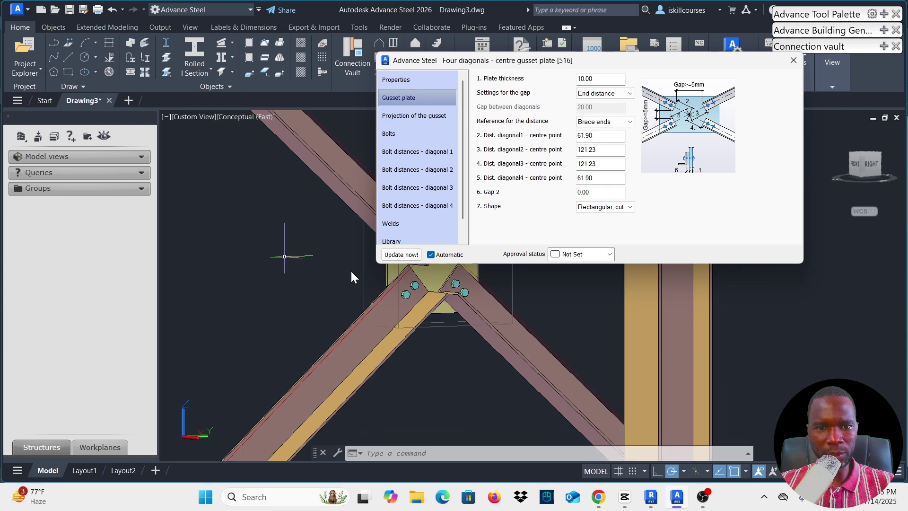
scroll(284, 289, down, 3)
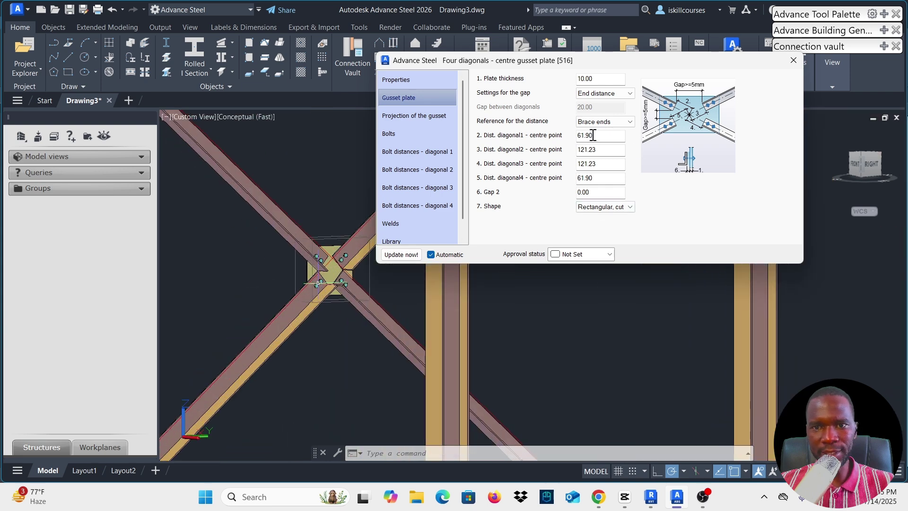
drag(600, 135, 567, 132)
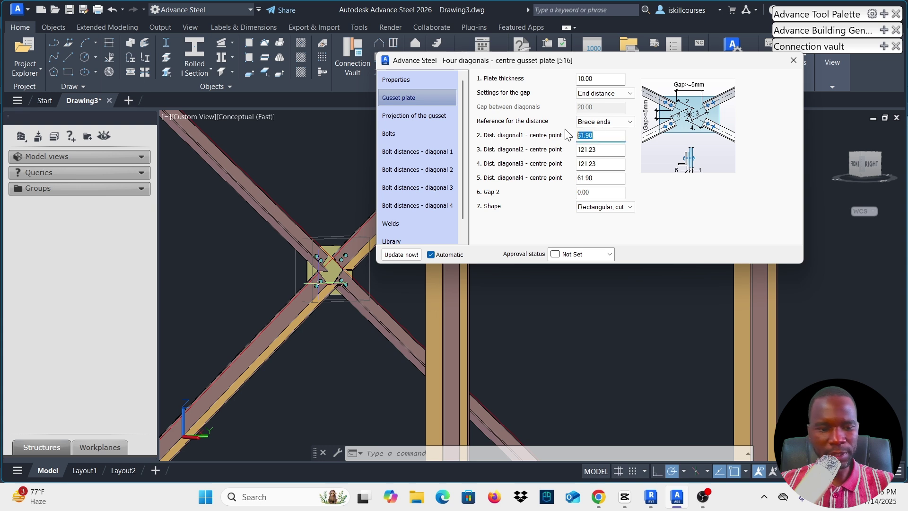
text(6)
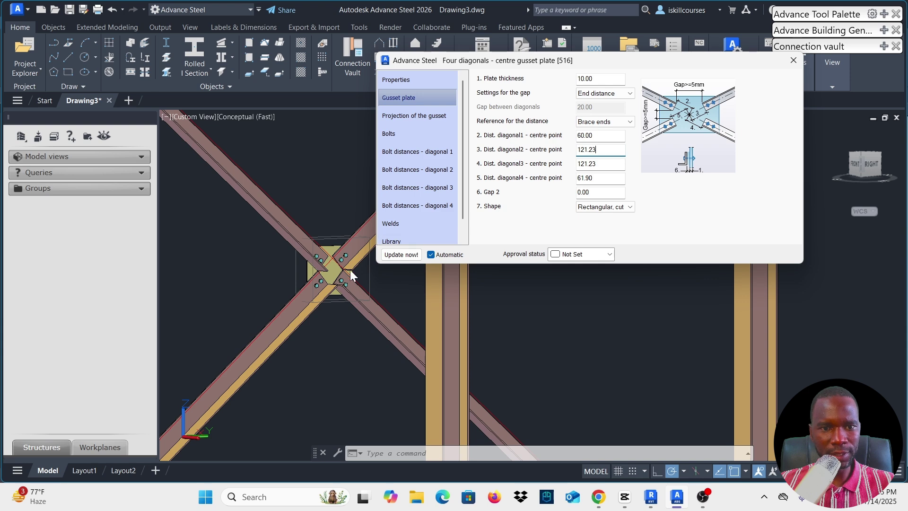
scroll(341, 280, up, 5)
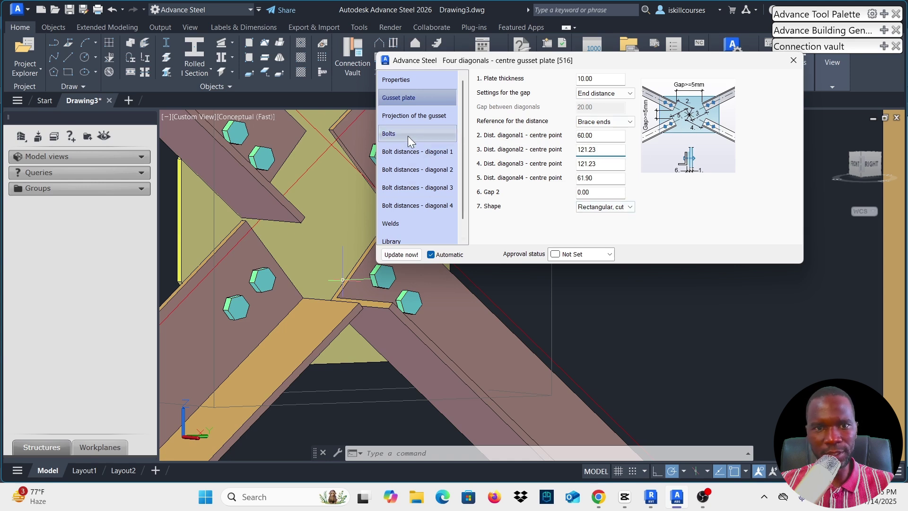
Change the centre gusset connection's bolt diameter from 20.00 mm to 12.00 mm
click(411, 116)
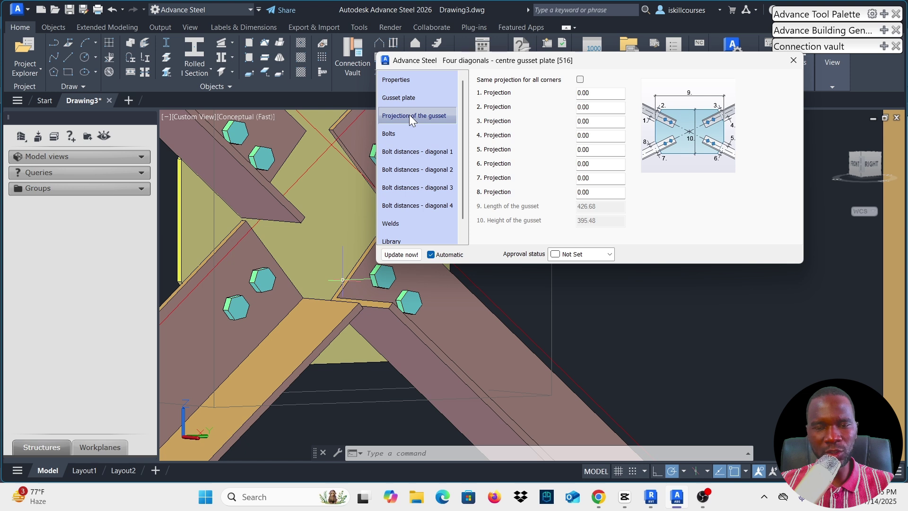
click(394, 136)
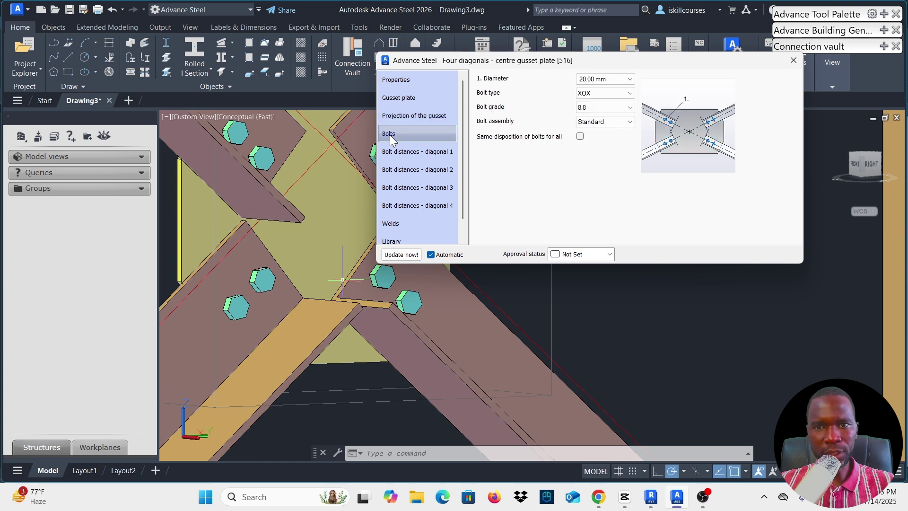
click(630, 80)
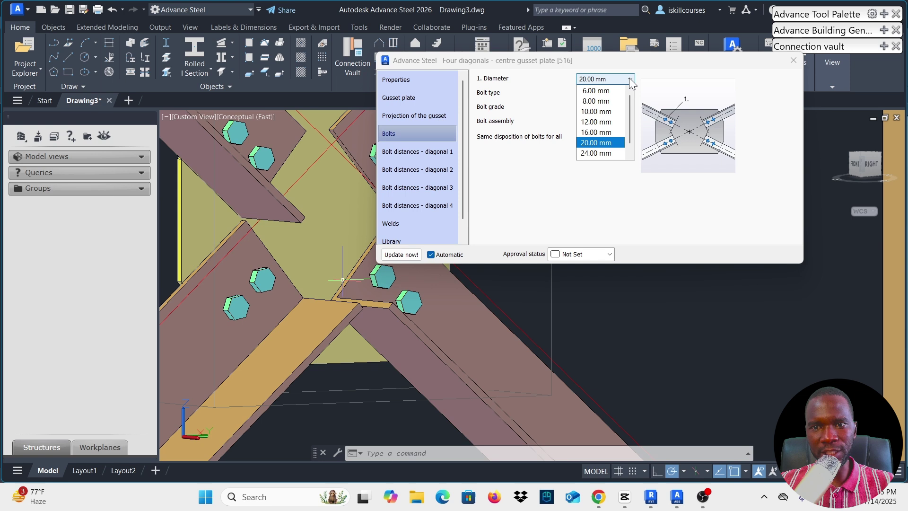
click(603, 122)
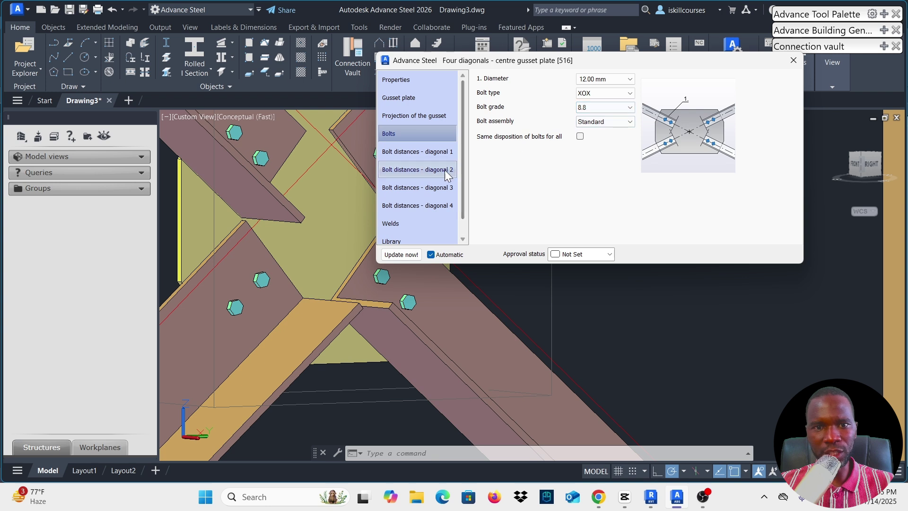
Set the intermediate bolt distance to 65 on diagonals 1 and 2
click(418, 152)
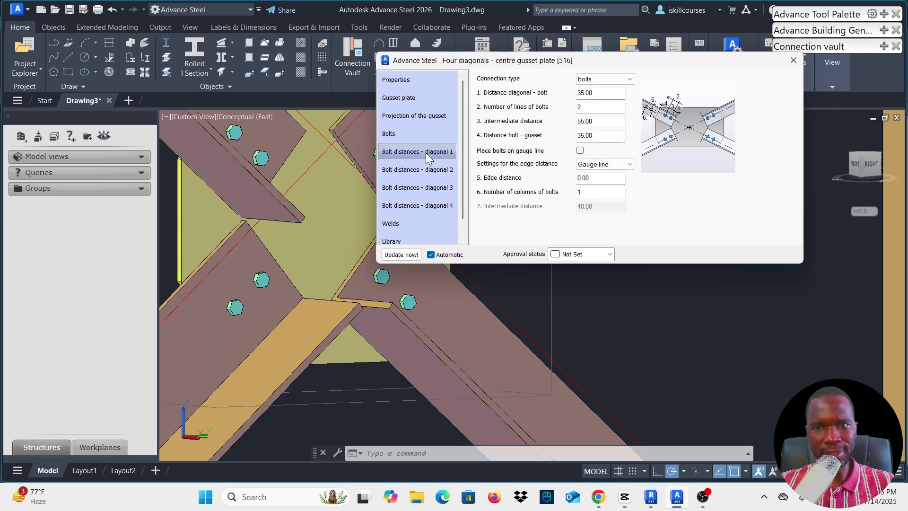
double_click(602, 122)
text(65)
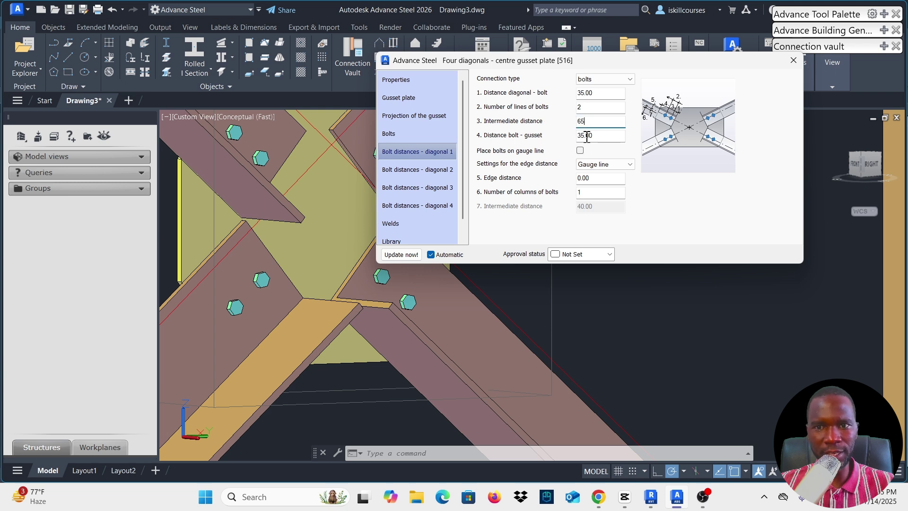
click(604, 137)
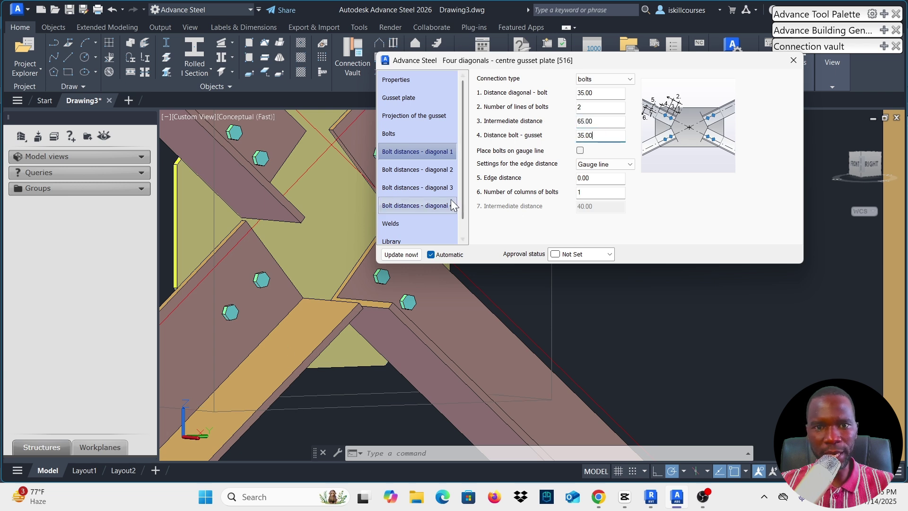
click(434, 169)
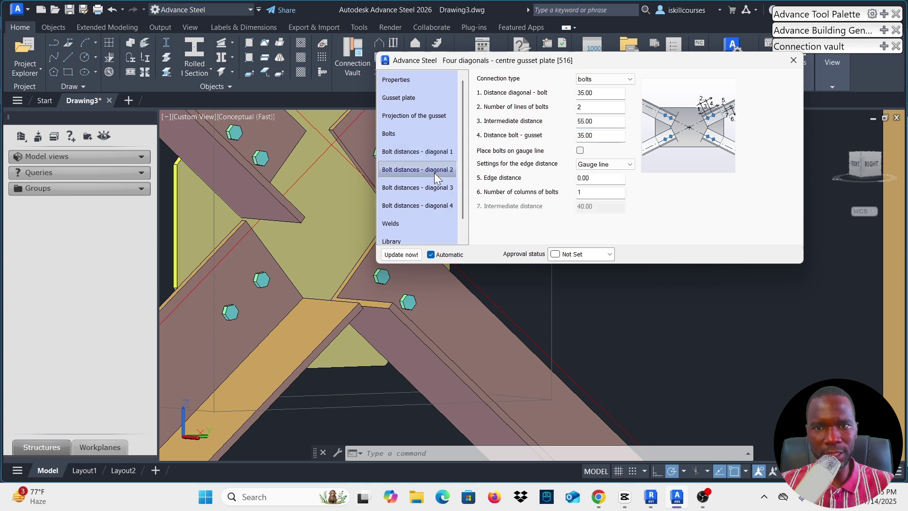
double_click(598, 121)
text(65)
Set the intermediate bolt distance to 65 on diagonals 3 and 4
click(413, 187)
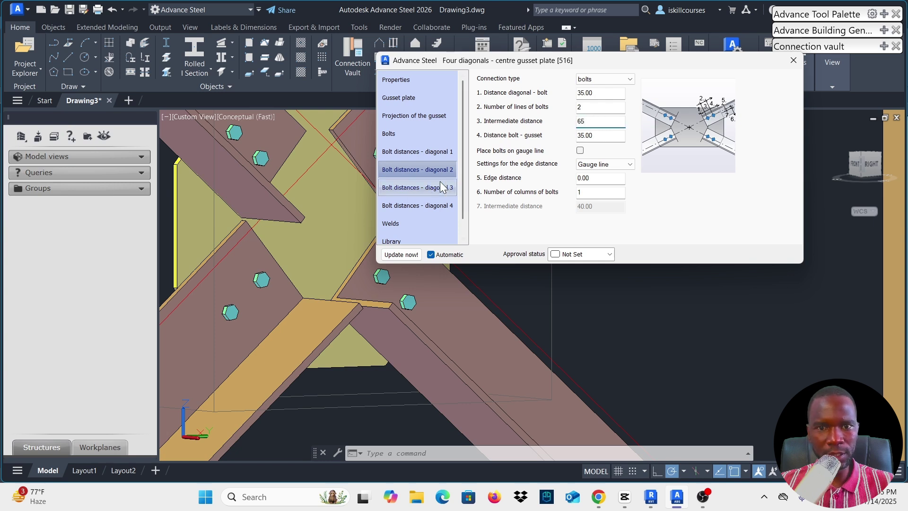
double_click(611, 120)
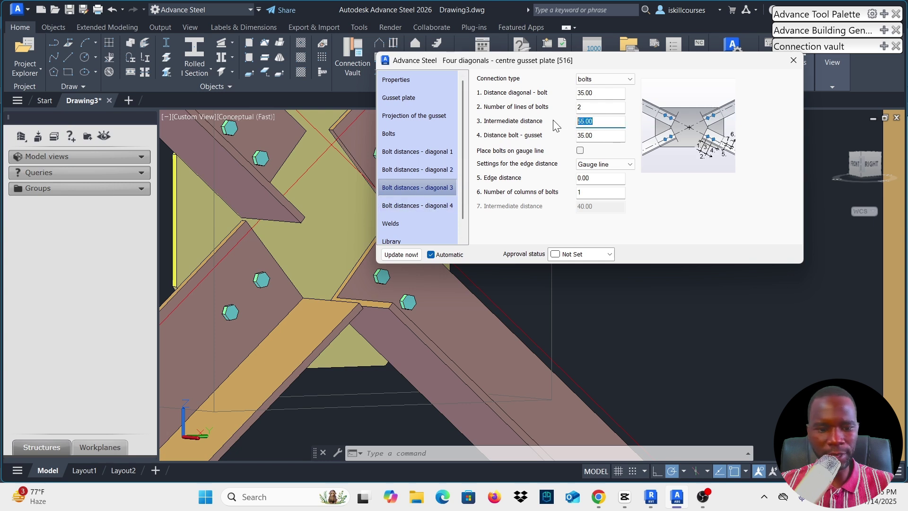
text(65)
click(419, 206)
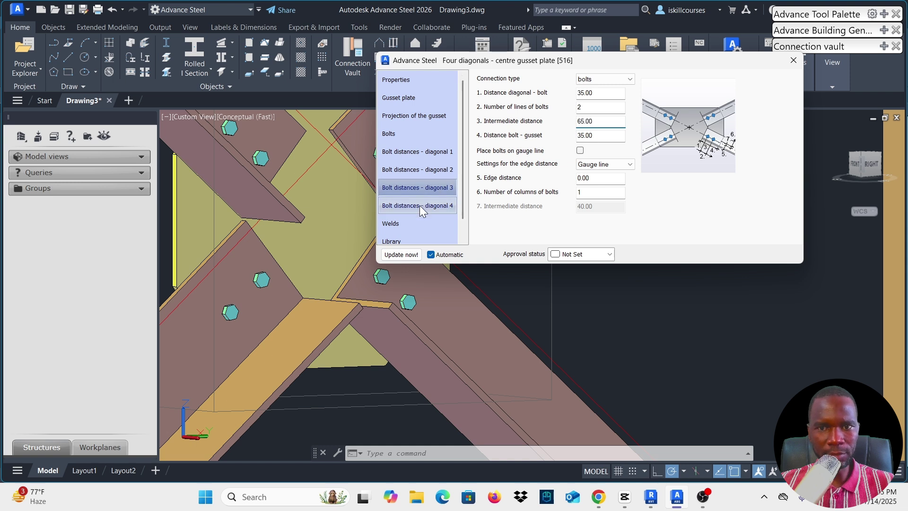
double_click(605, 121)
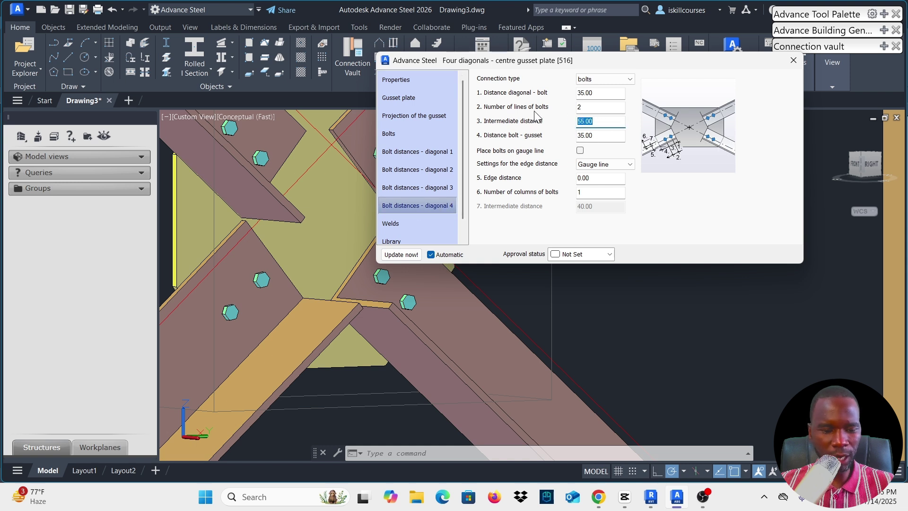
text(65)
click(603, 136)
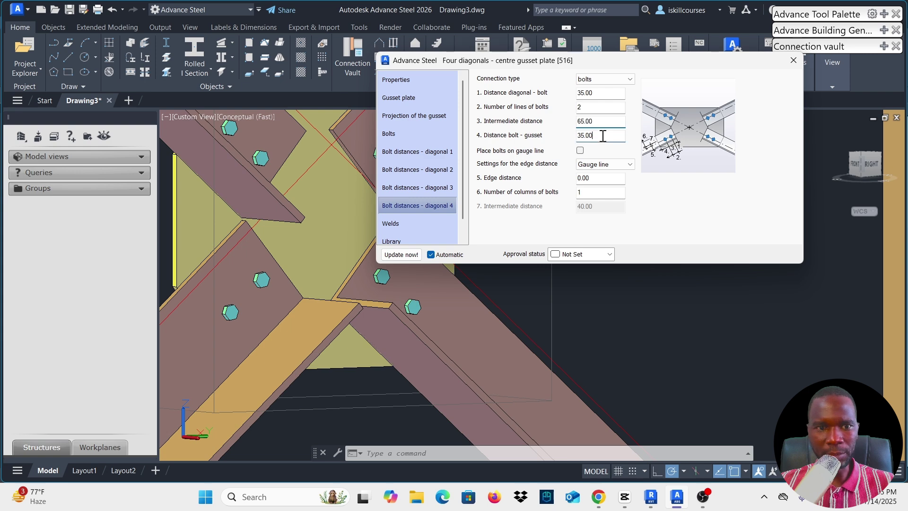
scroll(359, 284, down, 2)
scroll(261, 322, down, 2)
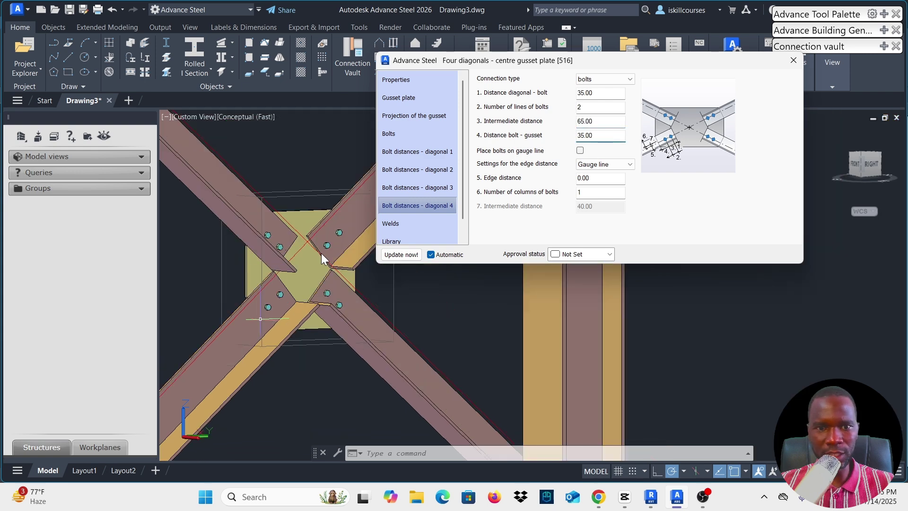
scroll(322, 255, up, 2)
click(445, 154)
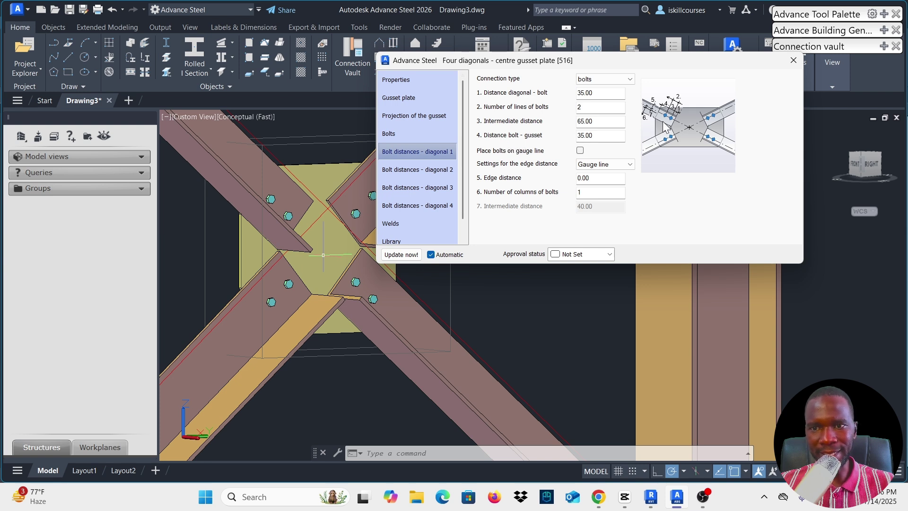
Set the bolt-to-gusset distance to 40 on diagonals 1 and 2
double_click(597, 137)
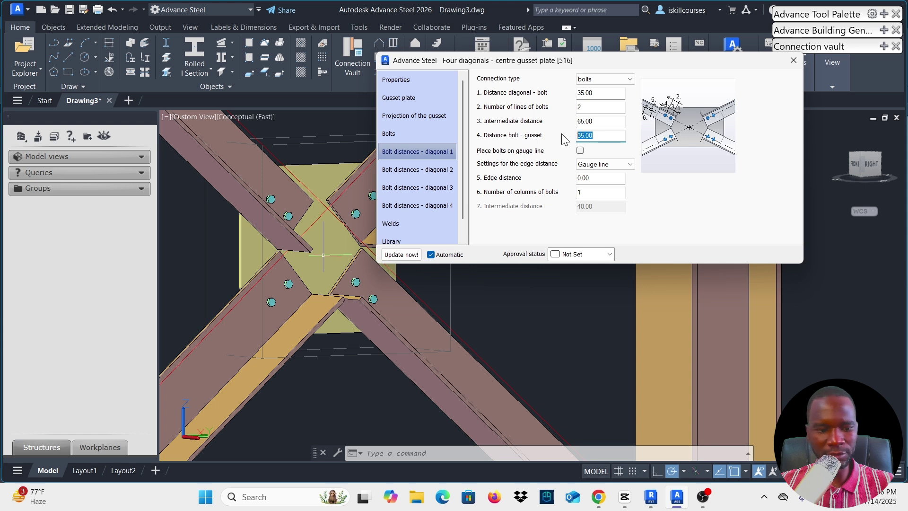
text(40)
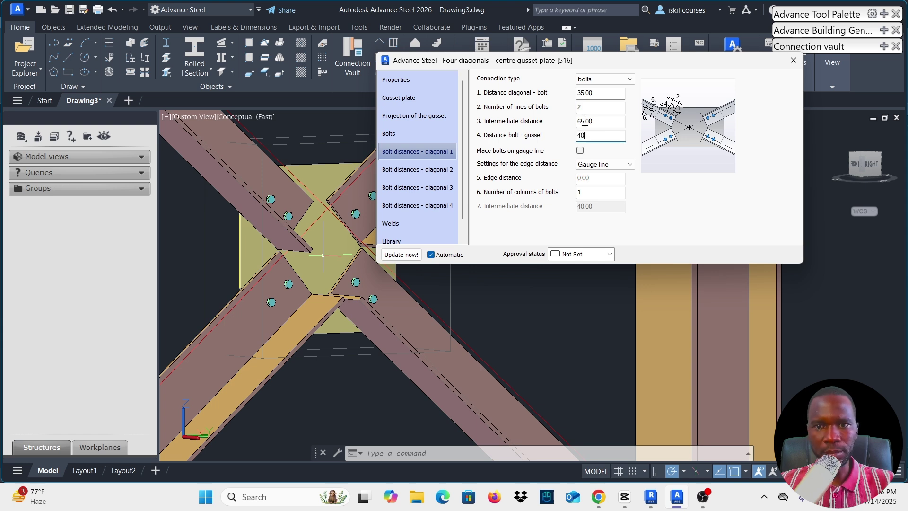
click(602, 121)
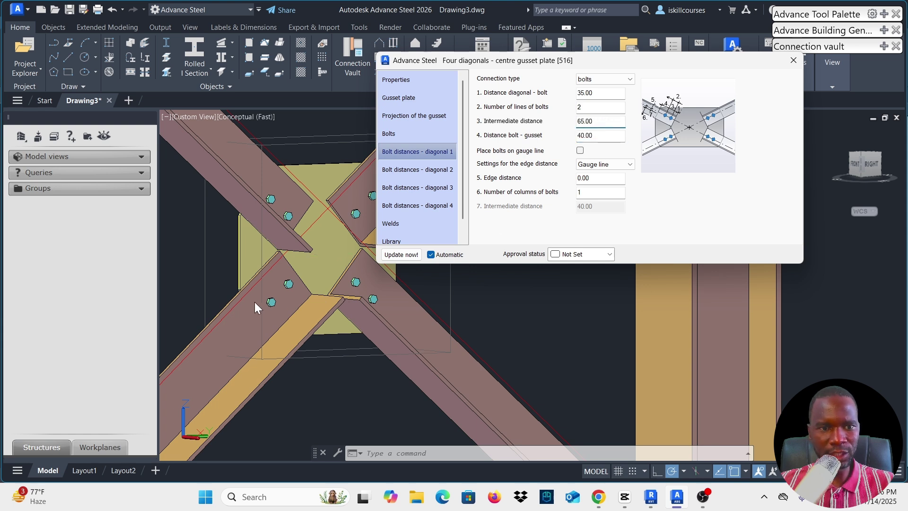
click(419, 169)
double_click(586, 136)
text(4)
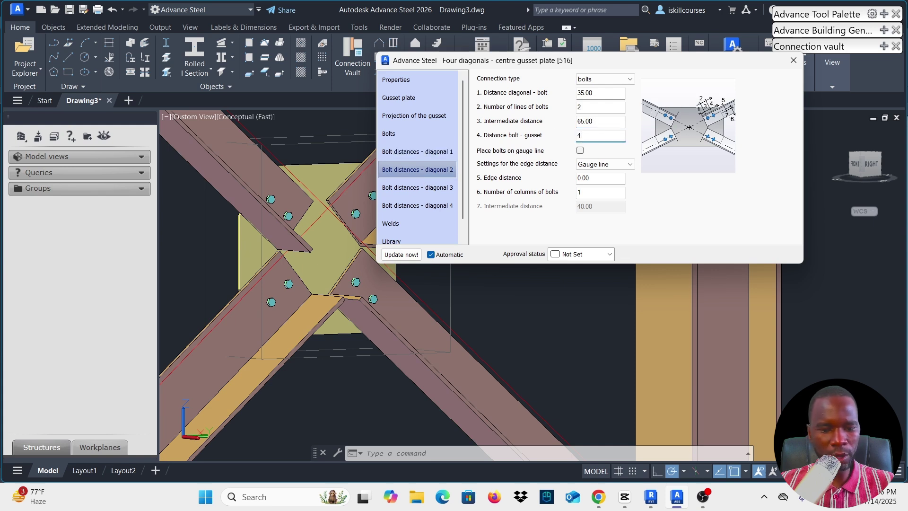
text(0)
click(600, 120)
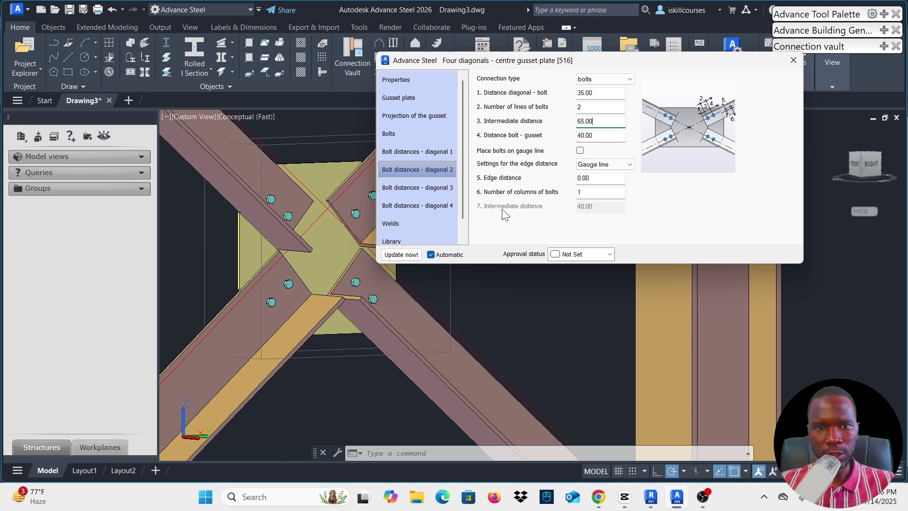
Set diagonal 4's bolt-to-gusset distance to 40 and review the 6.00 shop welds
click(411, 204)
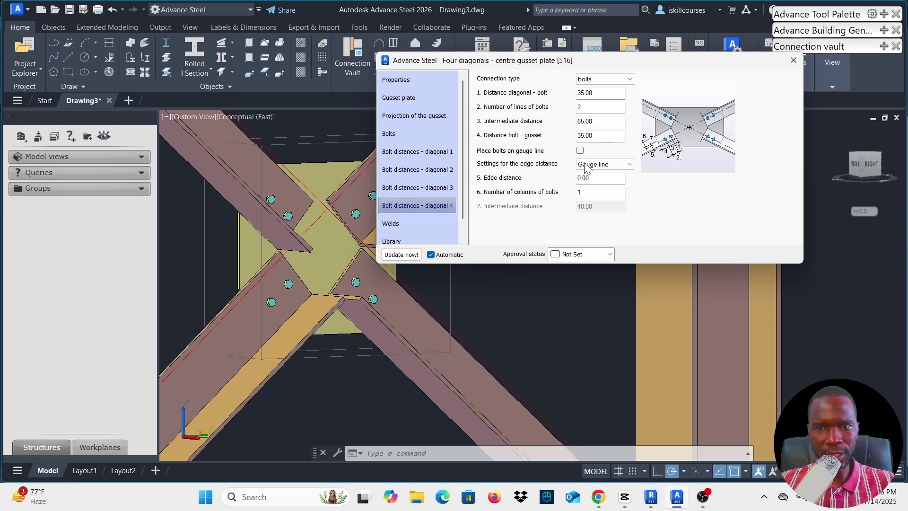
double_click(600, 137)
text(40)
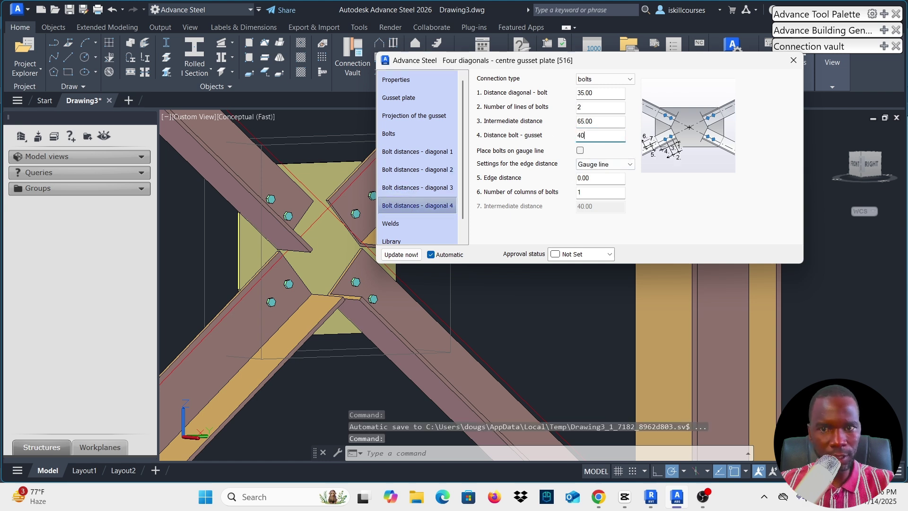
click(596, 119)
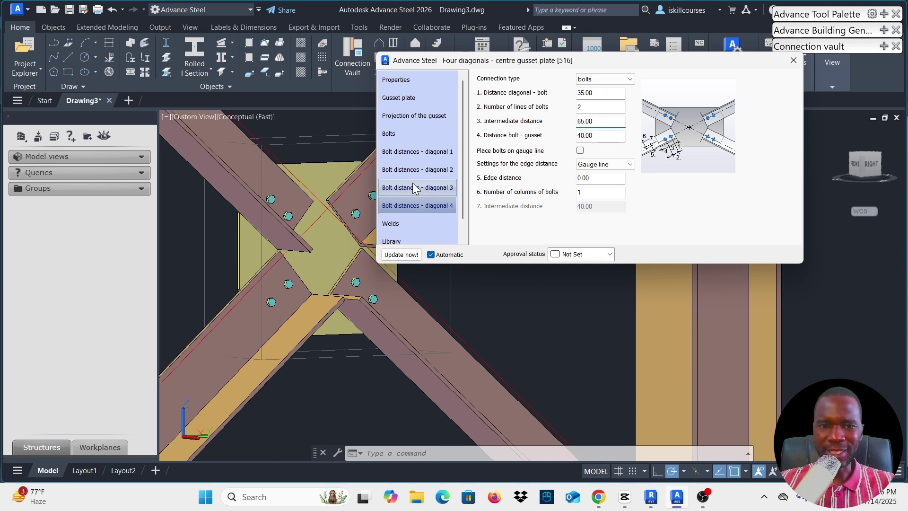
click(396, 223)
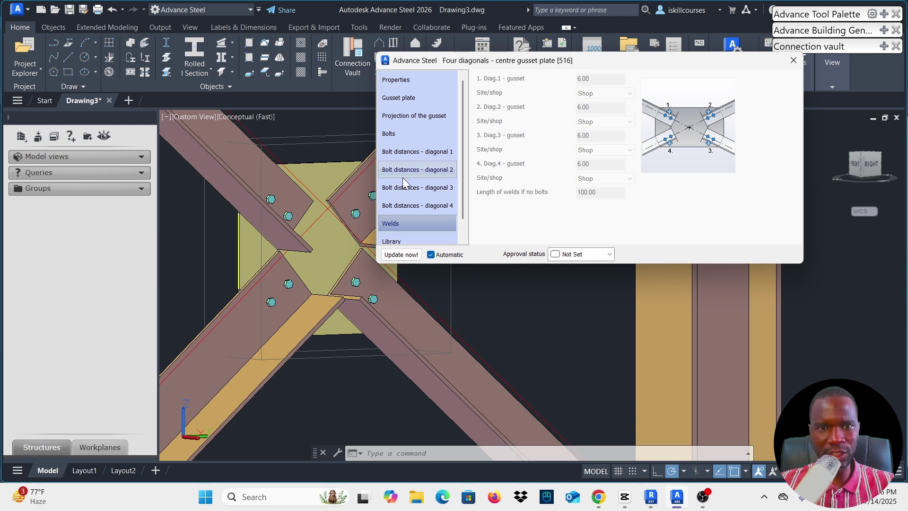
Review the gusset plate, projection, bolt and diagonal 1–4 bolt-distance pages, then close the connection settings
click(399, 98)
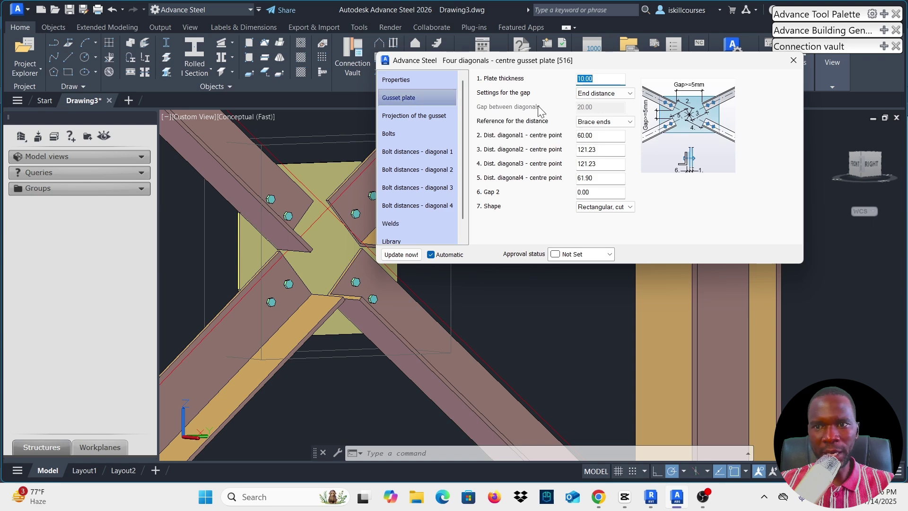
click(428, 116)
click(389, 135)
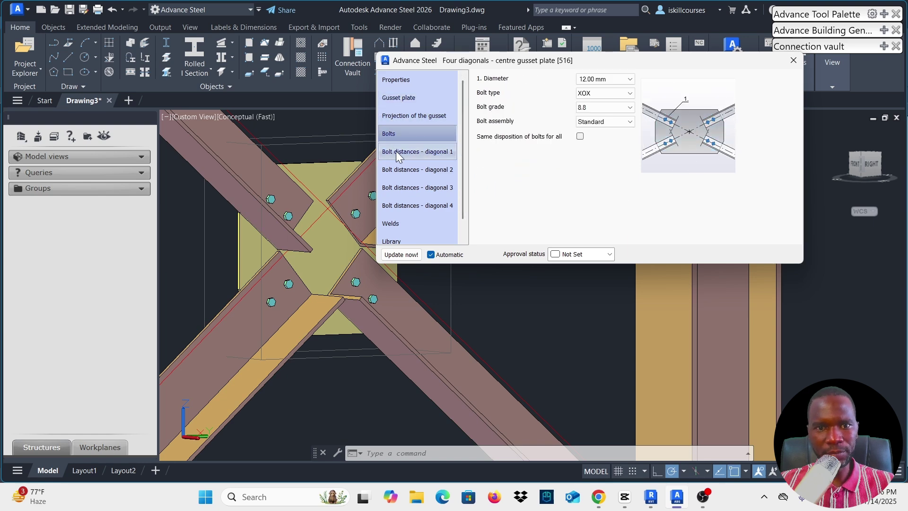
click(396, 151)
click(407, 168)
click(411, 186)
click(407, 204)
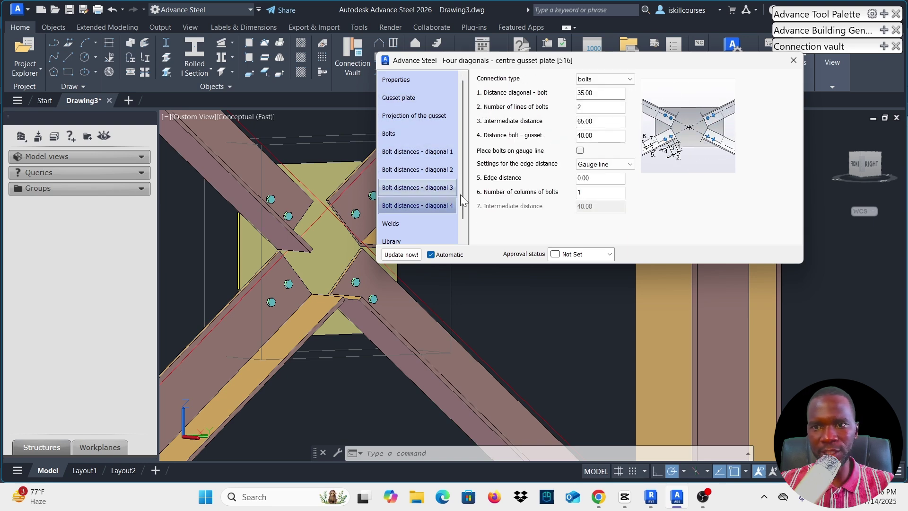
click(396, 80)
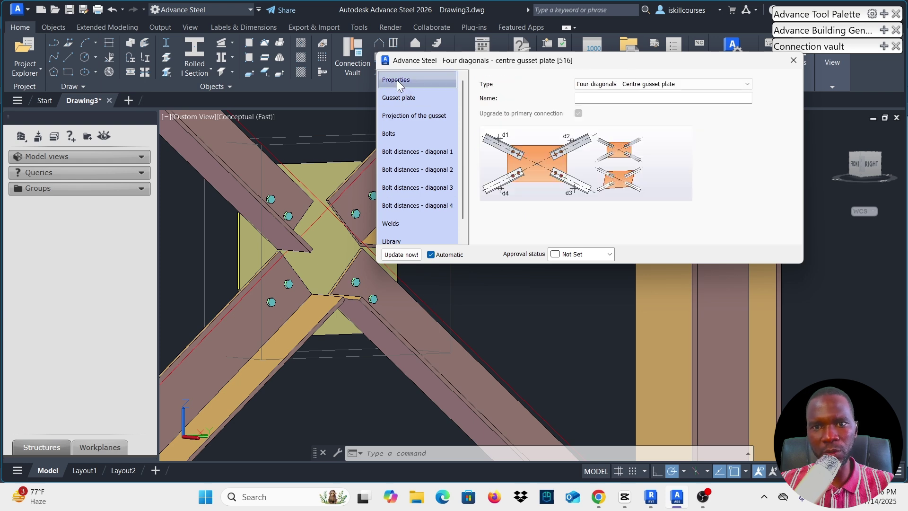
click(793, 60)
Orbit around the bolted gusset in Advance Steel, then switch to Revit and orbit its 3D view
scroll(488, 252, up, 2)
scroll(488, 252, down, 4)
scroll(488, 252, up, 1)
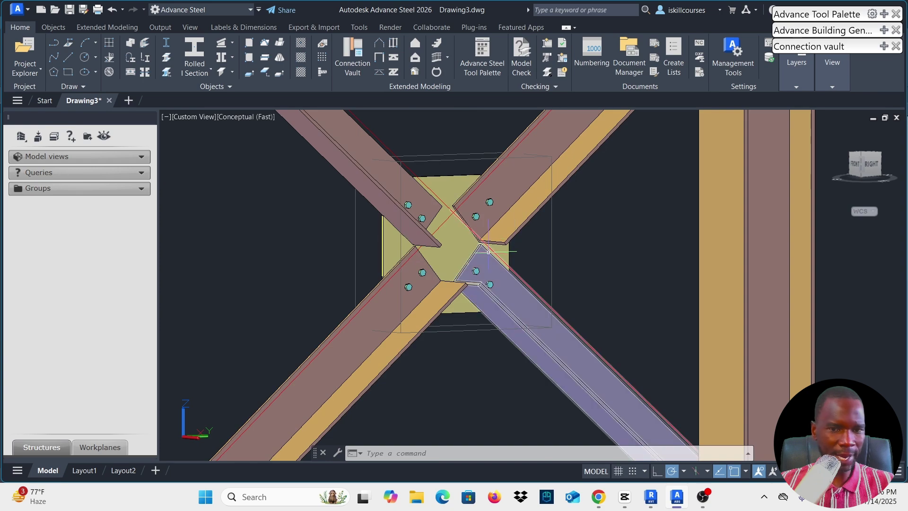
shift+middle_drag(582, 255, 700, 379)
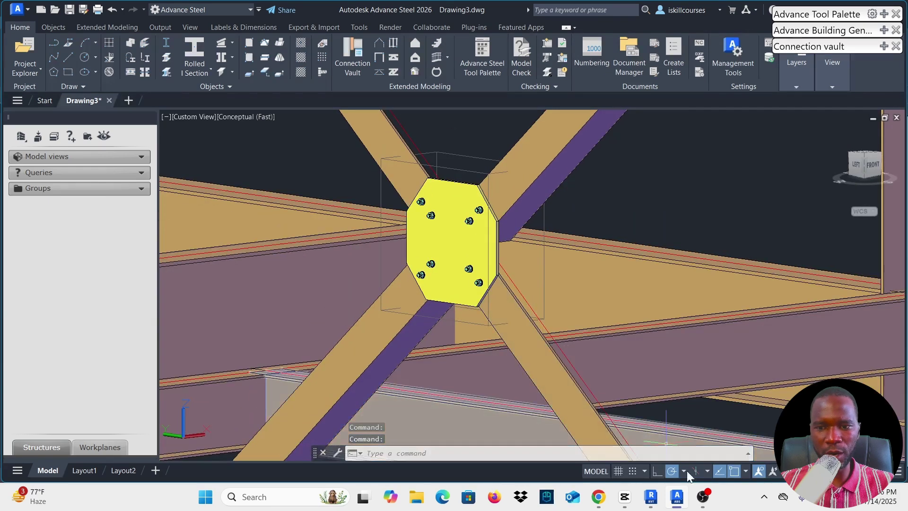
click(651, 499)
shift+middle_drag(591, 294, 544, 283)
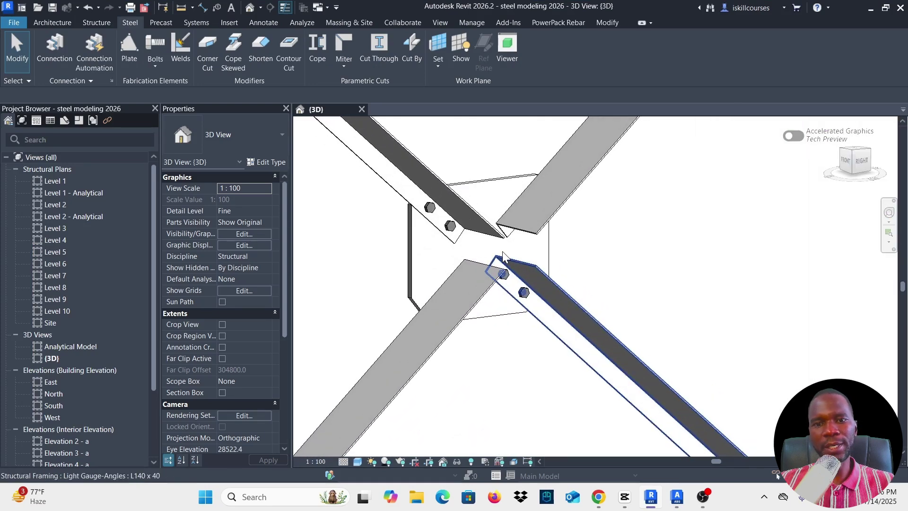
scroll(621, 276, up, 3)
scroll(610, 269, up, 3)
scroll(620, 270, down, 3)
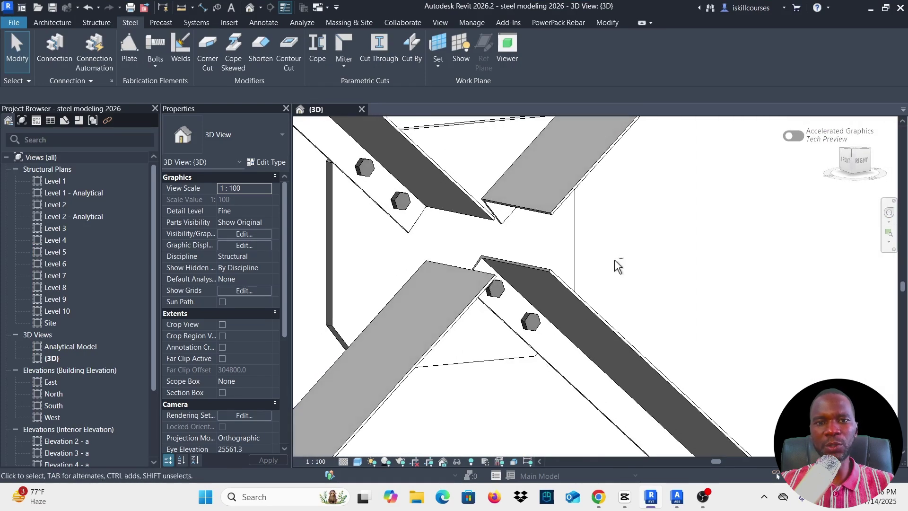